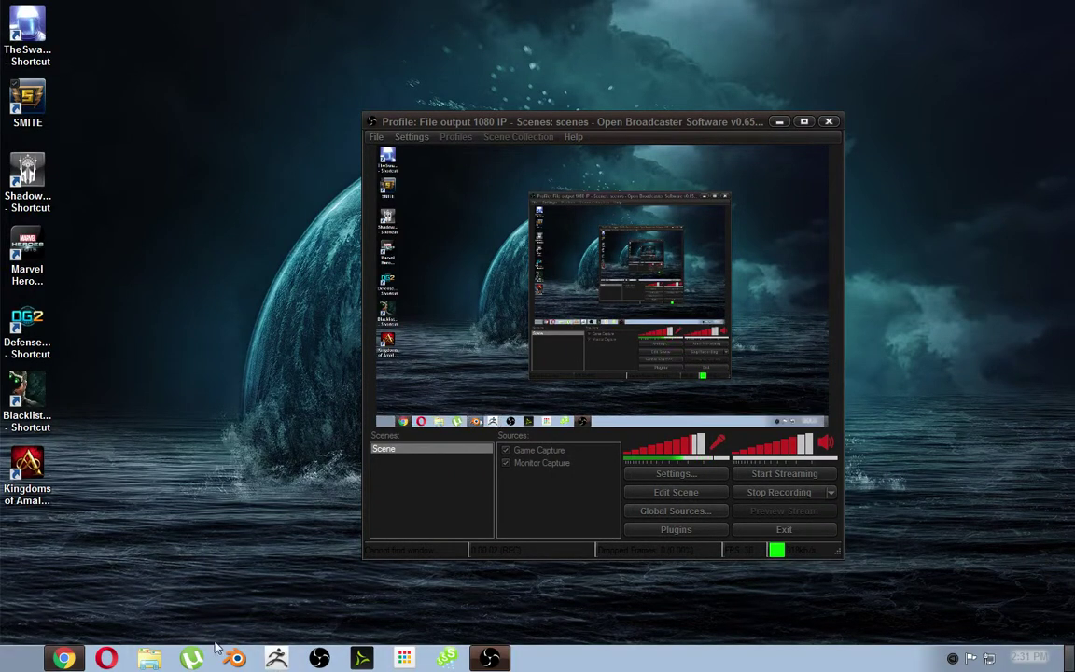
Switch to DAZ Studio and load the Basic Female figure from the Smart Content figures into the empty scene.
{"action": "left_click", "coordinate": [278, 658]}
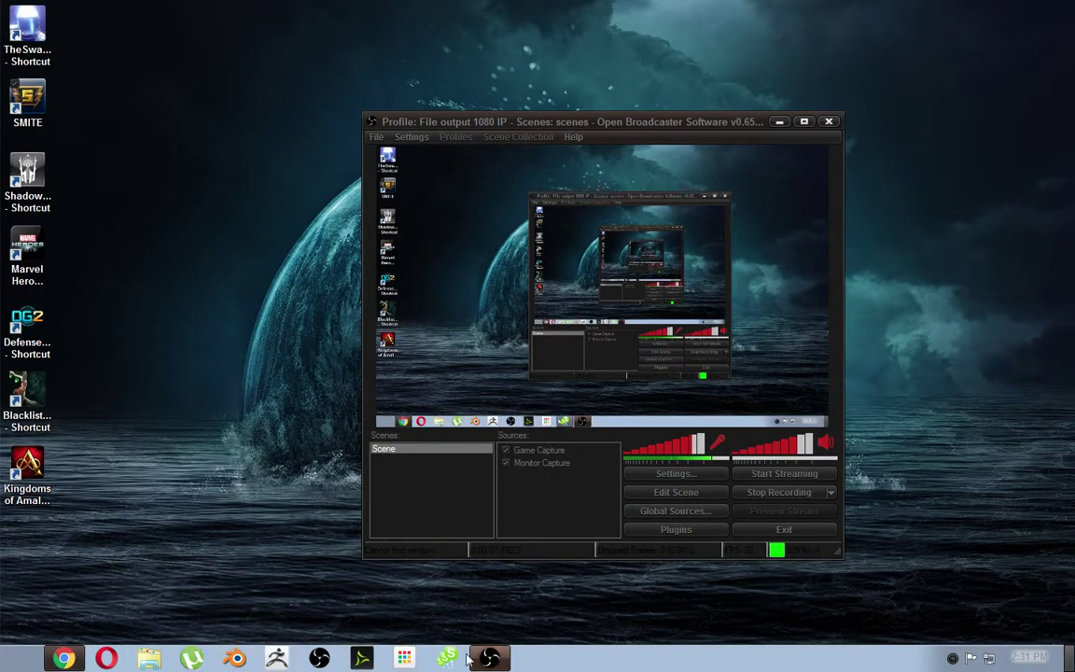
{"action": "left_click", "coordinate": [362, 659]}
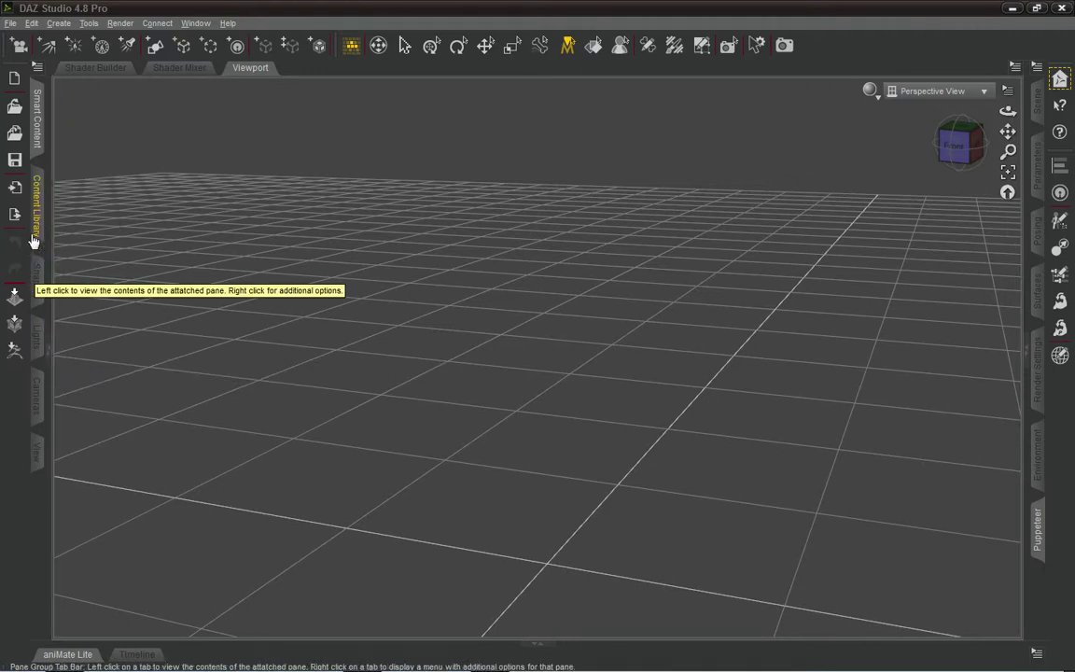
{"action": "left_click", "coordinate": [50, 351]}
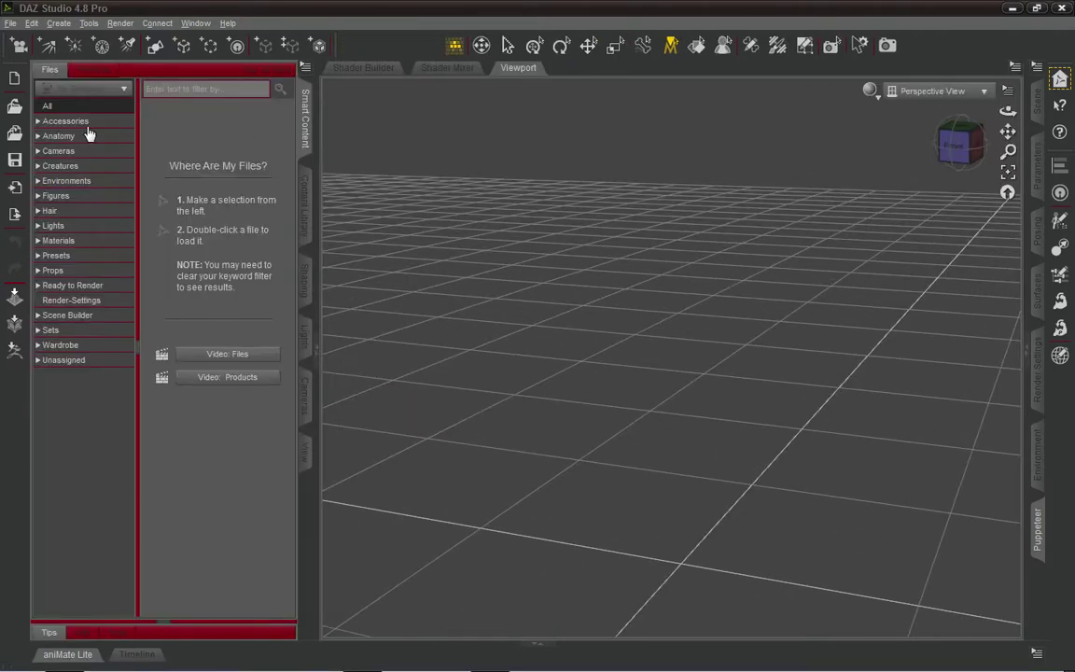
{"action": "left_click", "coordinate": [56, 196]}
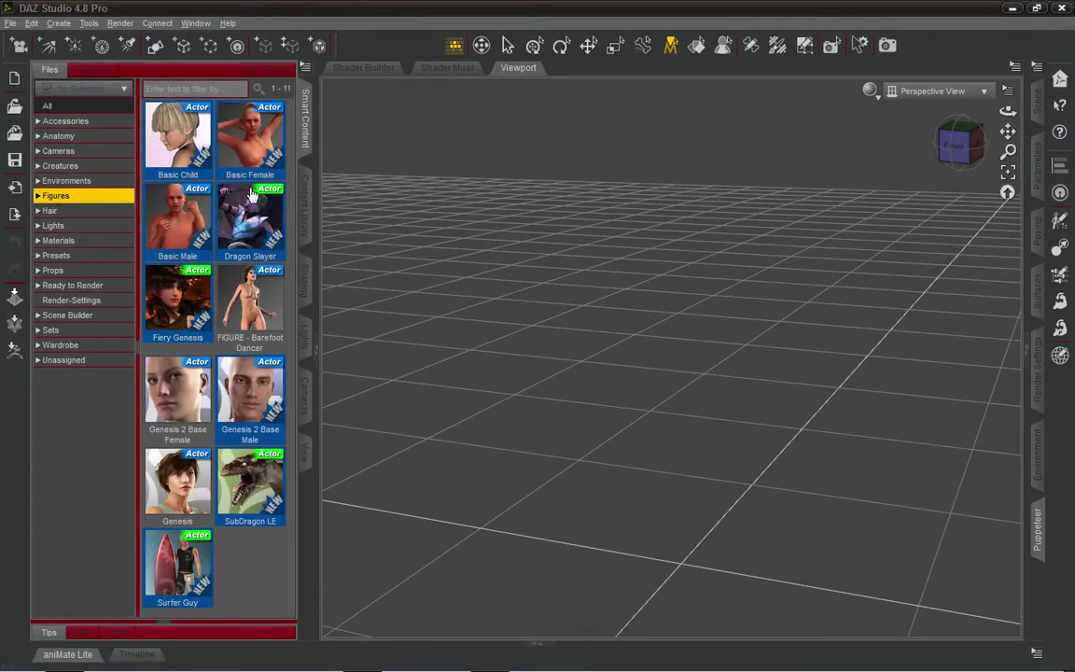
{"action": "double_click", "coordinate": [250, 136]}
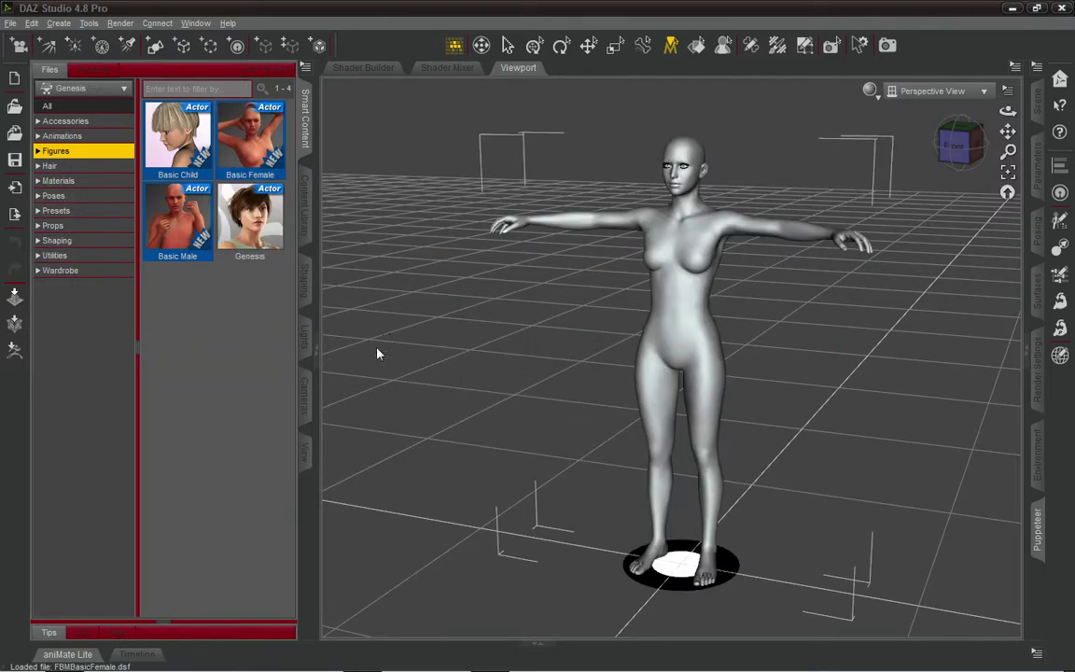
{"action": "left_click", "coordinate": [314, 349]}
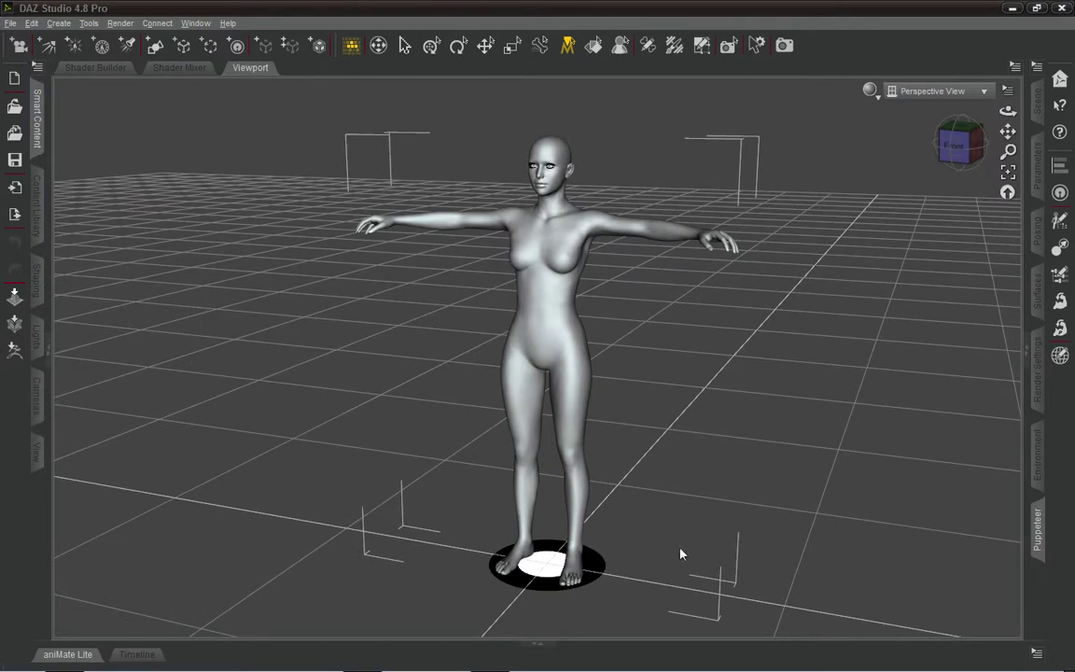
Select the figure's hip in the viewport with the Node Selection tool.
{"action": "left_click", "coordinate": [405, 45]}
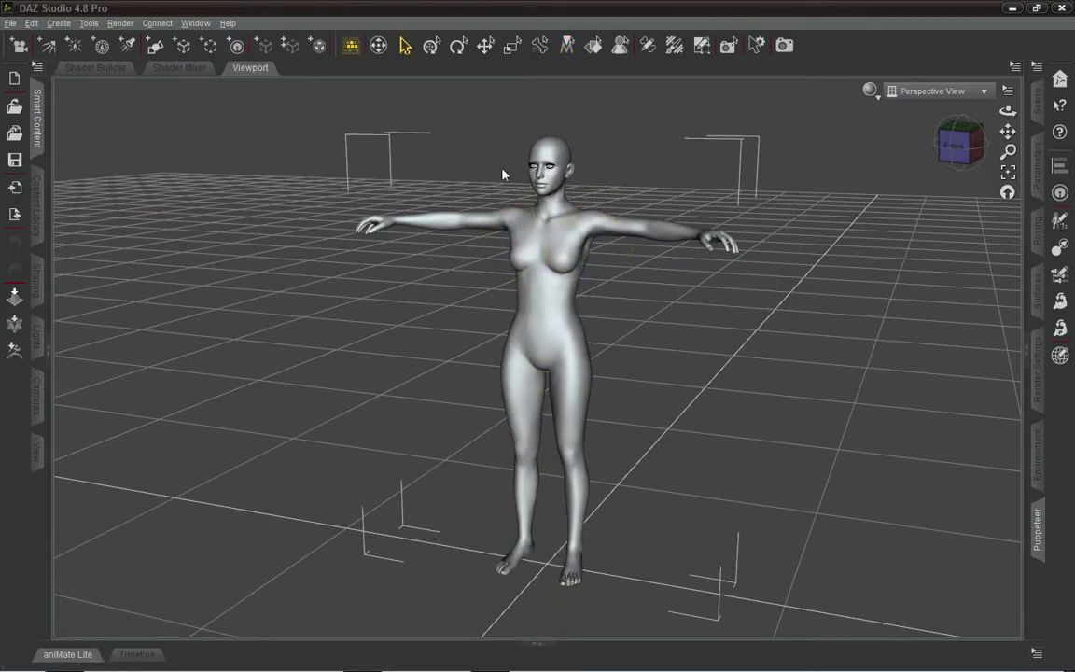
{"action": "mouse_move", "coordinate": [957, 144]}
{"action": "left_mouse_down"}
{"action": "mouse_move", "coordinate": [970, 140]}
{"action": "mouse_move", "coordinate": [957, 150]}
{"action": "left_mouse_up"}
{"action": "scroll", "coordinate": [878, 167], "scroll_direction": "up", "scroll_amount": 2}
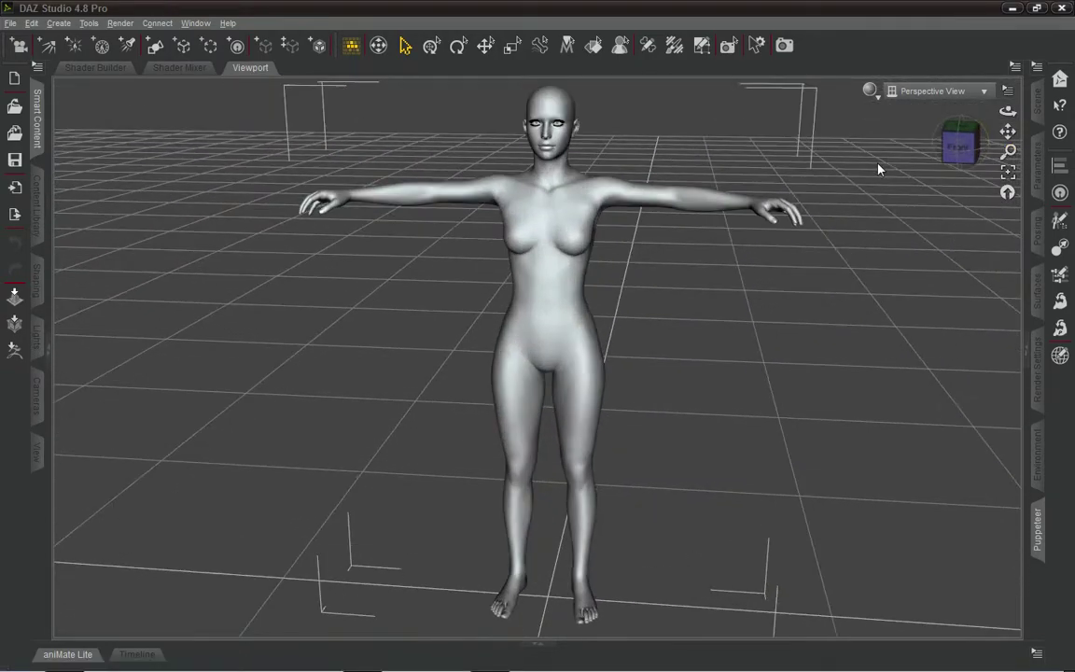
{"action": "scroll", "coordinate": [874, 163], "scroll_direction": "down", "scroll_amount": 3}
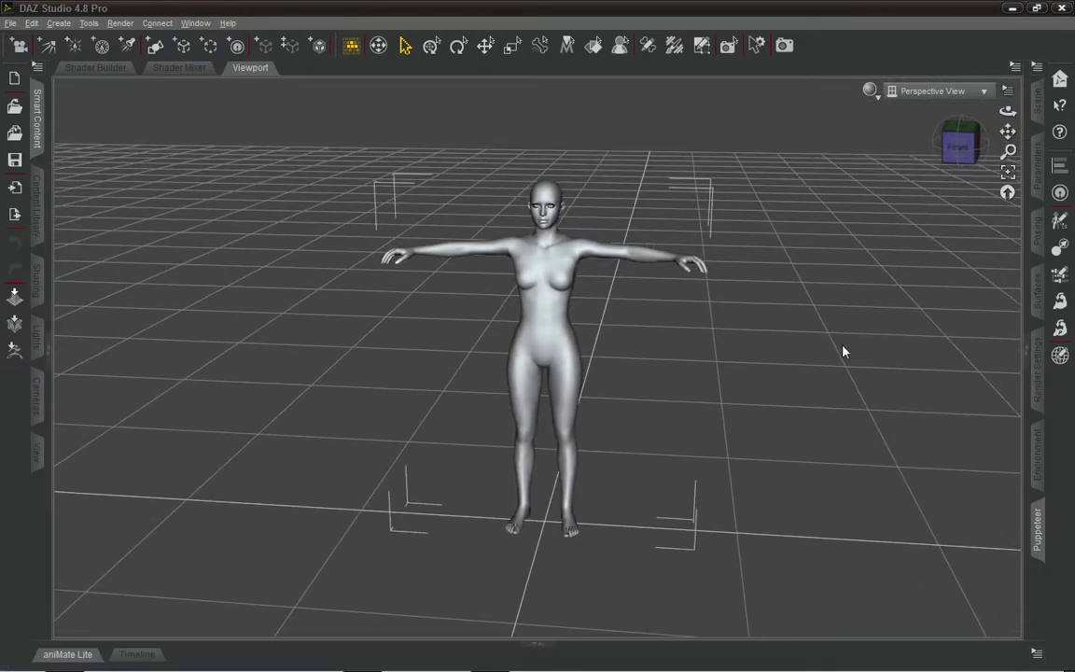
{"action": "left_click", "coordinate": [947, 147]}
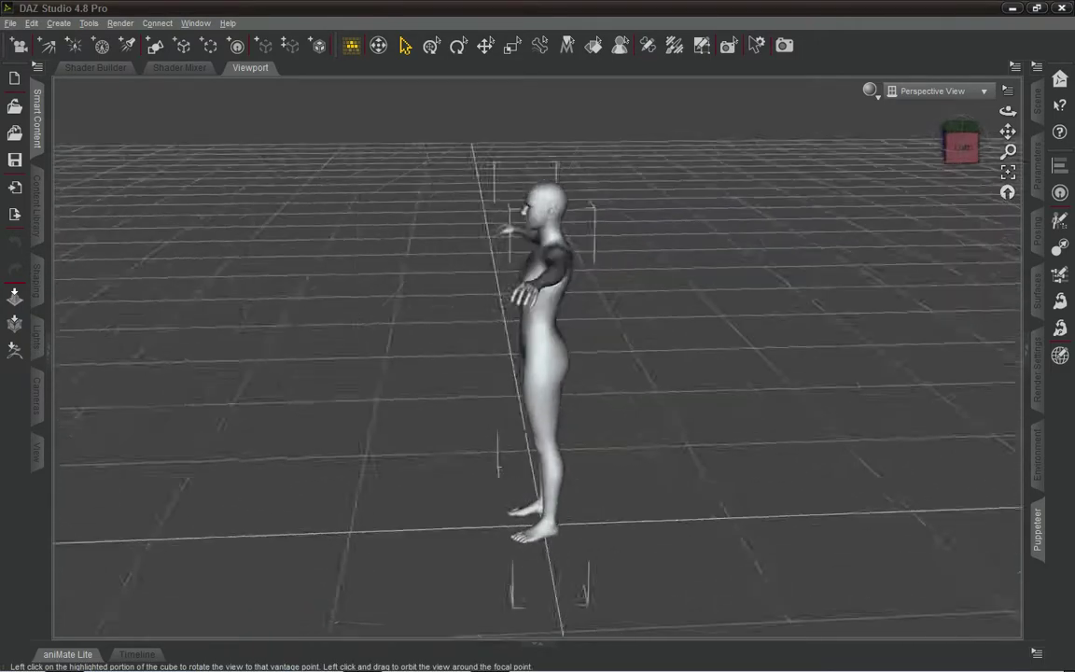
{"action": "left_click_drag", "start_coordinate": [944, 147], "coordinate": [956, 146]}
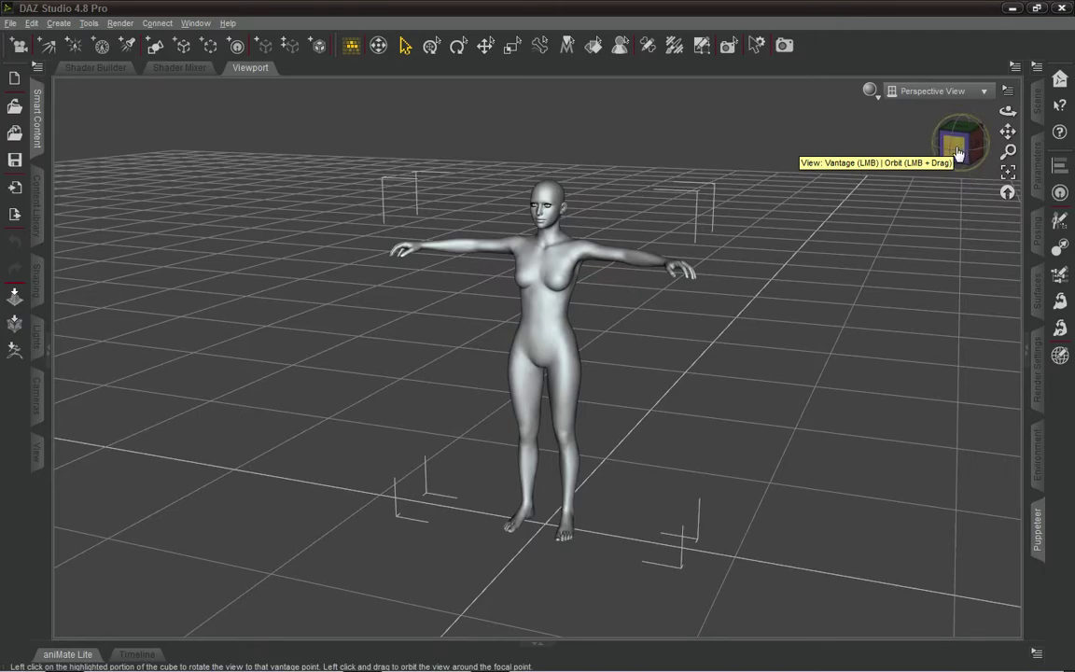
{"action": "mouse_move", "coordinate": [958, 154]}
{"action": "left_mouse_down"}
{"action": "mouse_move", "coordinate": [952, 182]}
{"action": "mouse_move", "coordinate": [925, 189]}
{"action": "mouse_move", "coordinate": [900, 176]}
{"action": "mouse_move", "coordinate": [954, 149]}
{"action": "left_mouse_up"}
{"action": "left_click", "coordinate": [539, 340]}
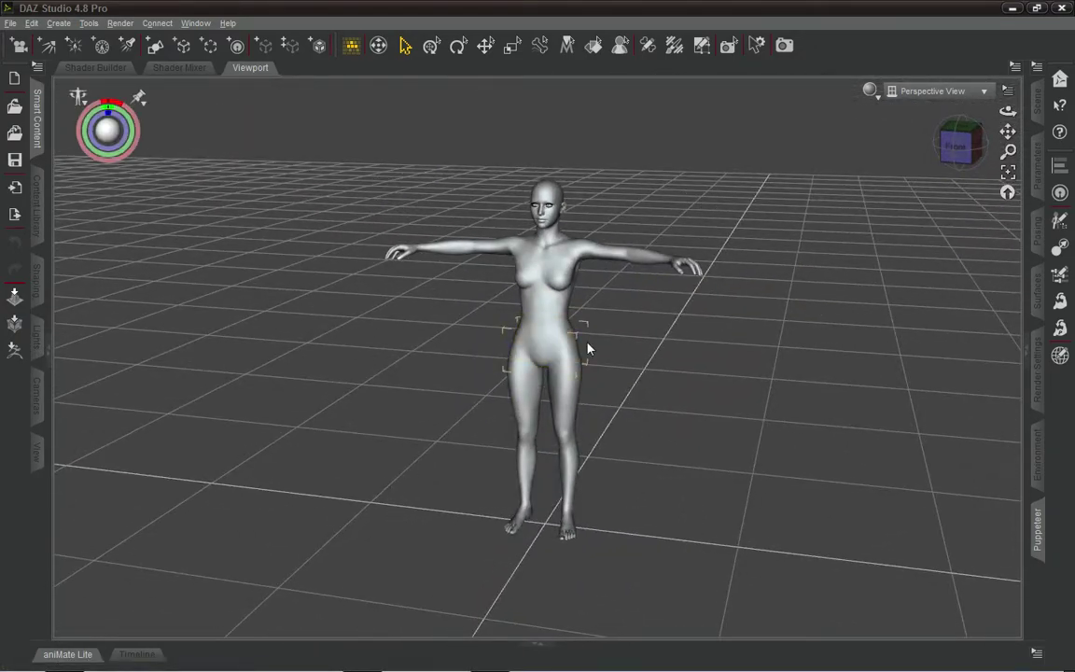
Activate the Universal tool and move the figure's hip slightly along the Z axis.
{"action": "left_click", "coordinate": [431, 47]}
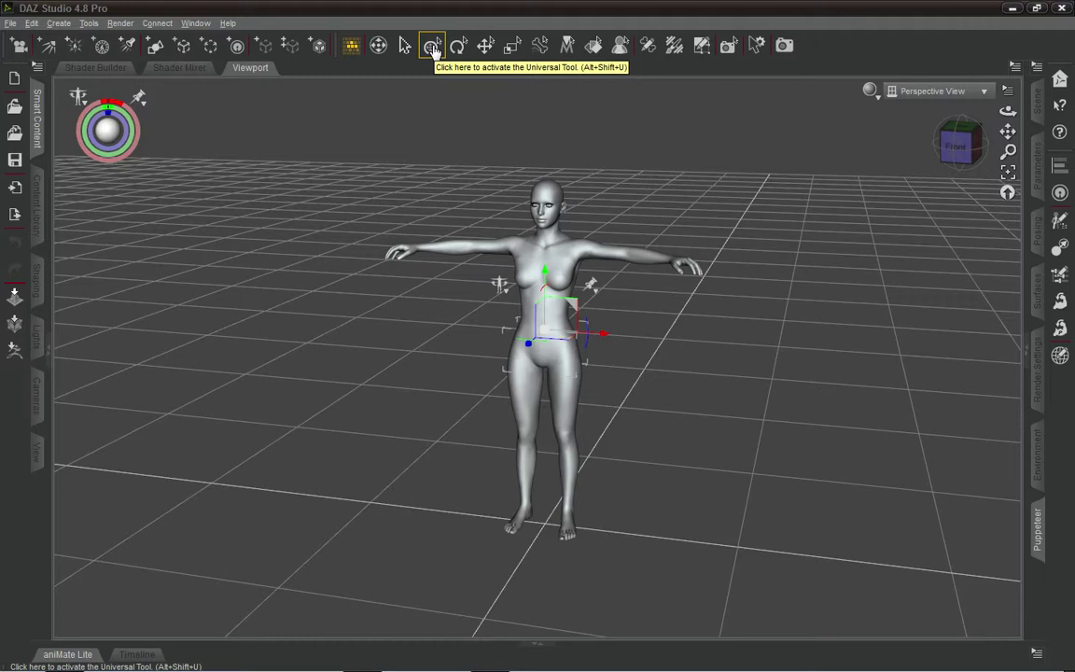
{"action": "left_click", "coordinate": [432, 49]}
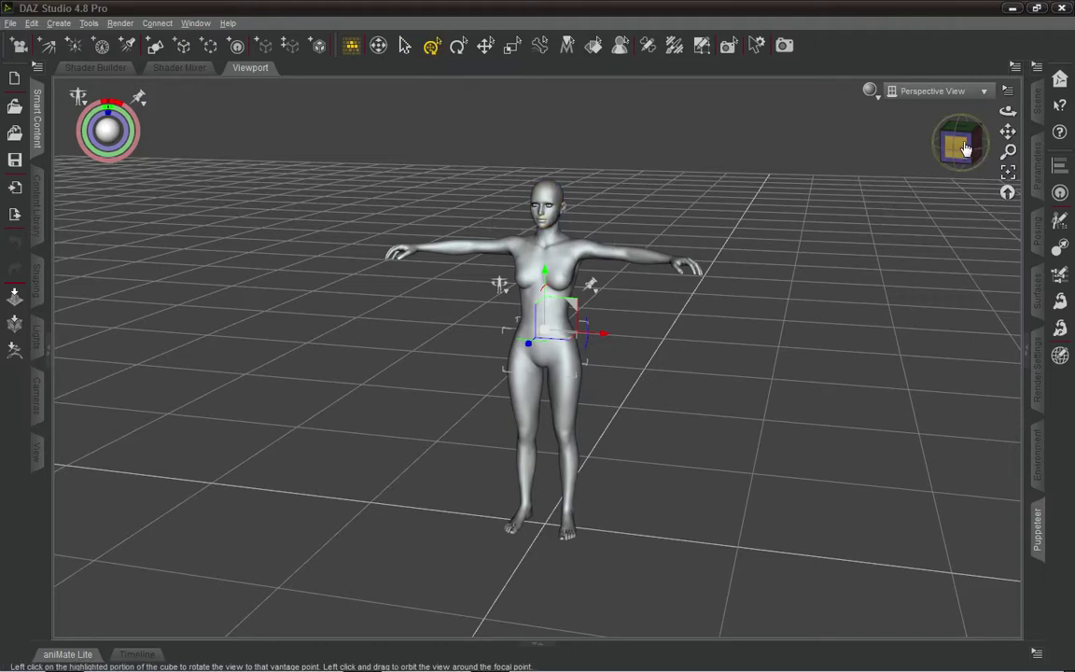
{"action": "mouse_move", "coordinate": [964, 149]}
{"action": "left_mouse_down"}
{"action": "mouse_move", "coordinate": [854, 153]}
{"action": "mouse_move", "coordinate": [938, 159]}
{"action": "mouse_move", "coordinate": [959, 198]}
{"action": "mouse_move", "coordinate": [960, 234]}
{"action": "mouse_move", "coordinate": [981, 147]}
{"action": "mouse_move", "coordinate": [944, 161]}
{"action": "mouse_move", "coordinate": [955, 146]}
{"action": "left_mouse_up"}
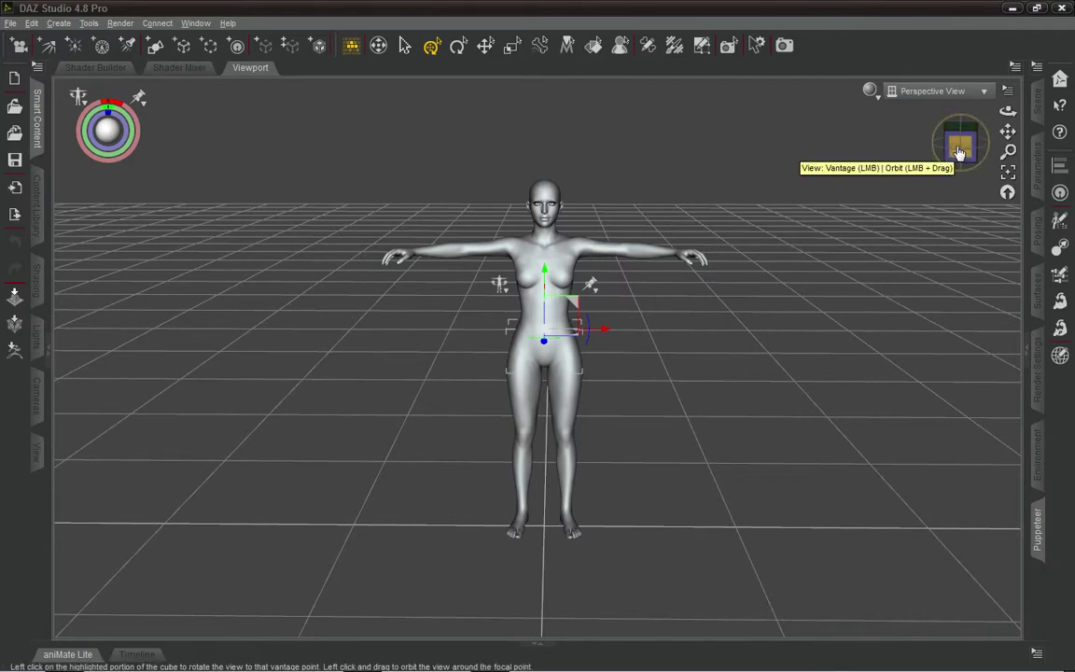
{"action": "left_click_drag", "start_coordinate": [958, 152], "coordinate": [787, 353]}
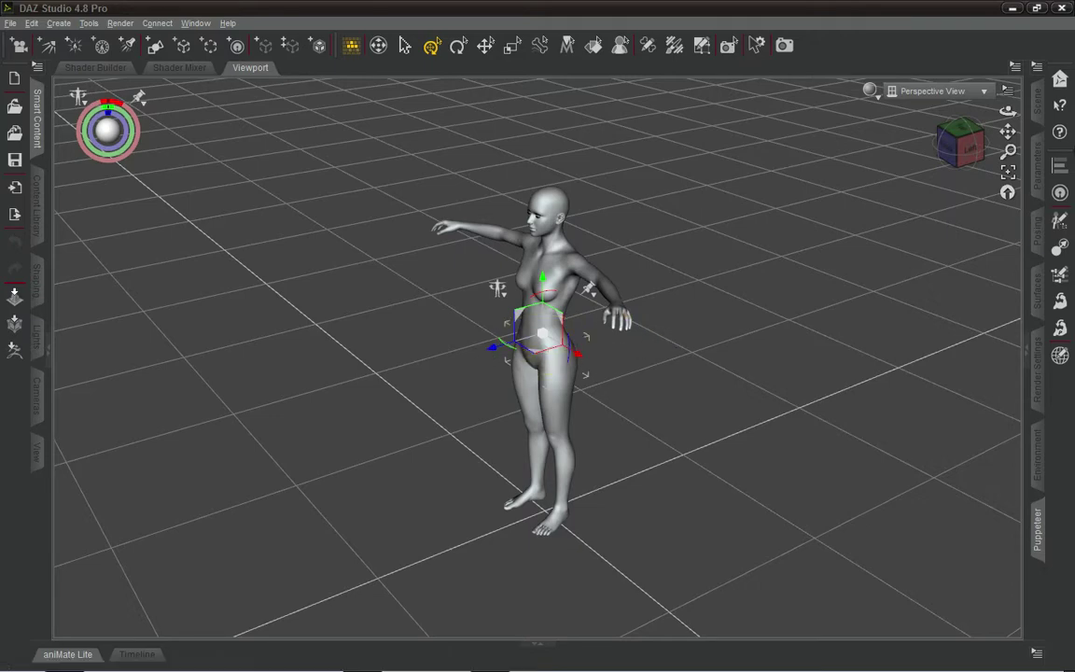
{"action": "left_click", "coordinate": [961, 146]}
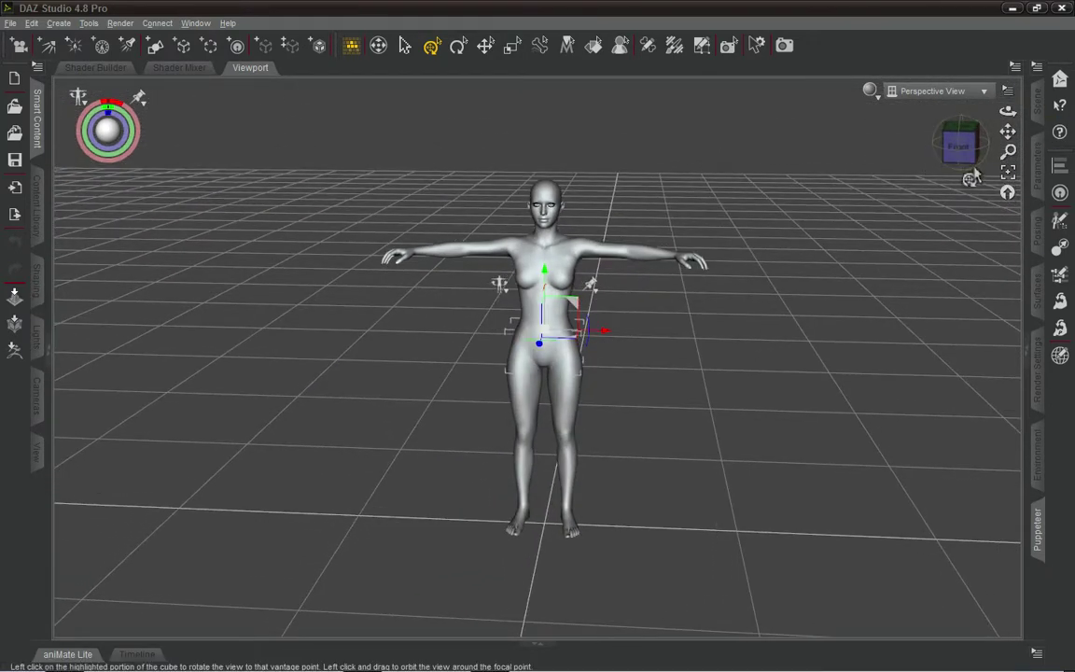
{"action": "left_click_drag", "start_coordinate": [961, 155], "coordinate": [631, 188]}
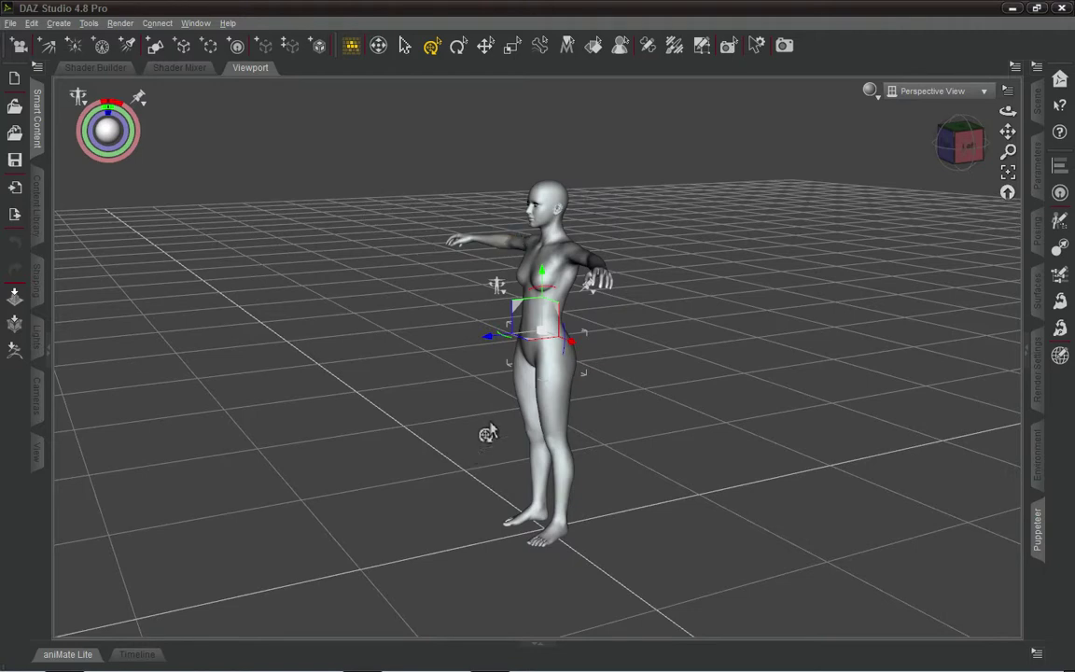
{"action": "left_click_drag", "start_coordinate": [494, 345], "coordinate": [455, 367]}
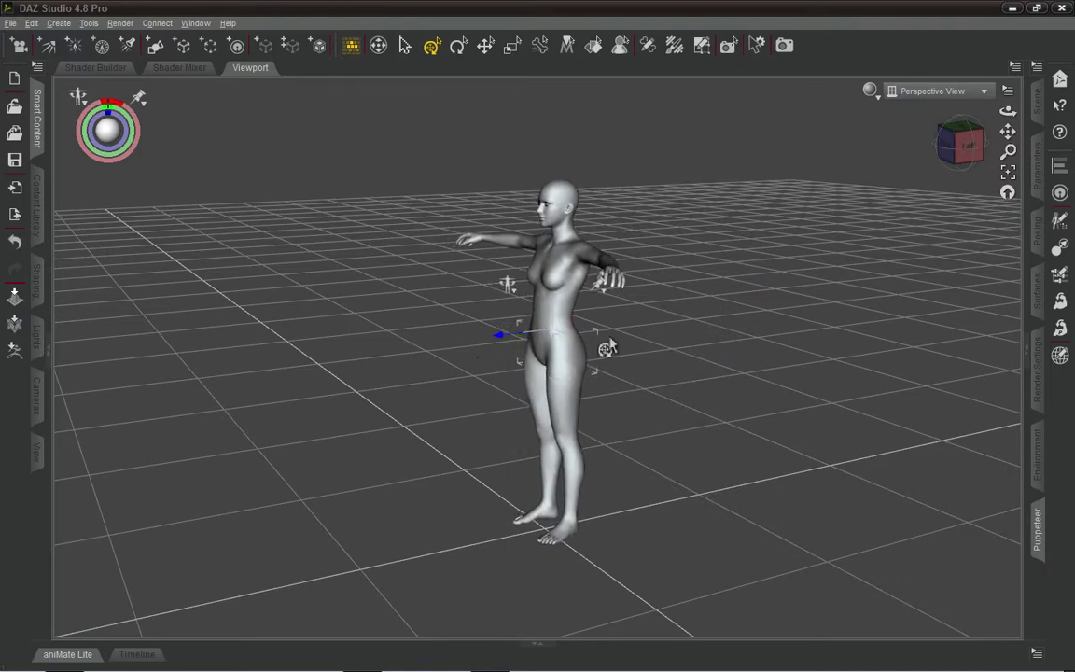
Move the hip slightly along the vertical Y axis with the Universal tool.
{"action": "mouse_move", "coordinate": [962, 149]}
{"action": "left_mouse_down"}
{"action": "mouse_move", "coordinate": [882, 173]}
{"action": "mouse_move", "coordinate": [919, 174]}
{"action": "mouse_move", "coordinate": [1011, 143]}
{"action": "mouse_move", "coordinate": [932, 170]}
{"action": "mouse_move", "coordinate": [951, 152]}
{"action": "mouse_move", "coordinate": [891, 161]}
{"action": "mouse_move", "coordinate": [899, 128]}
{"action": "mouse_move", "coordinate": [789, 139]}
{"action": "mouse_move", "coordinate": [782, 178]}
{"action": "mouse_move", "coordinate": [794, 207]}
{"action": "mouse_move", "coordinate": [840, 173]}
{"action": "mouse_move", "coordinate": [970, 140]}
{"action": "left_mouse_up"}
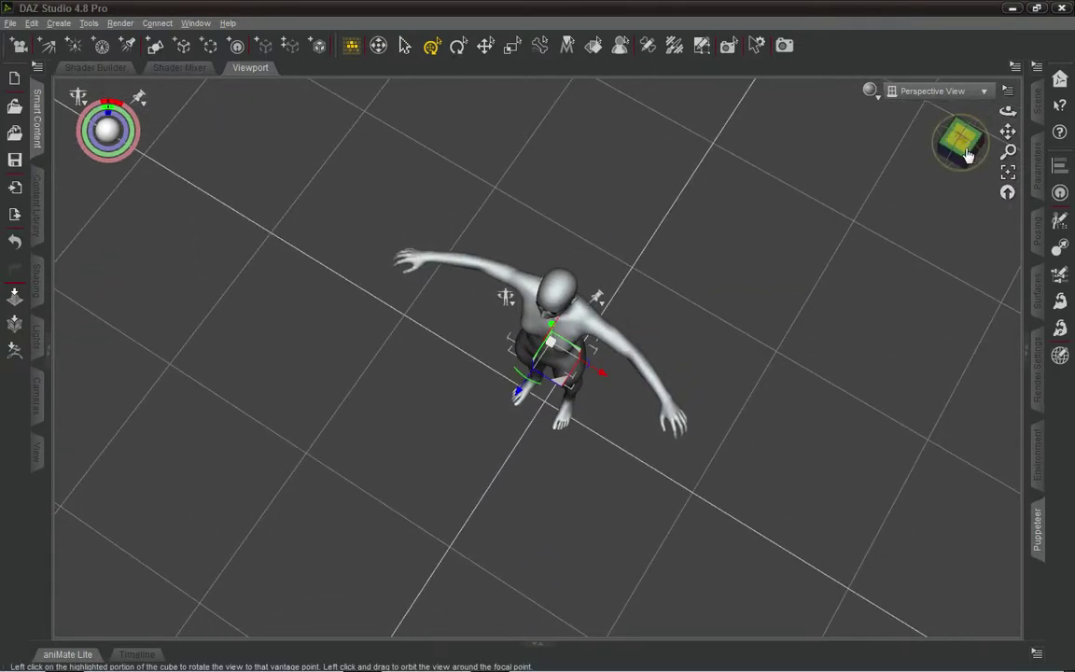
{"action": "left_click", "coordinate": [962, 147]}
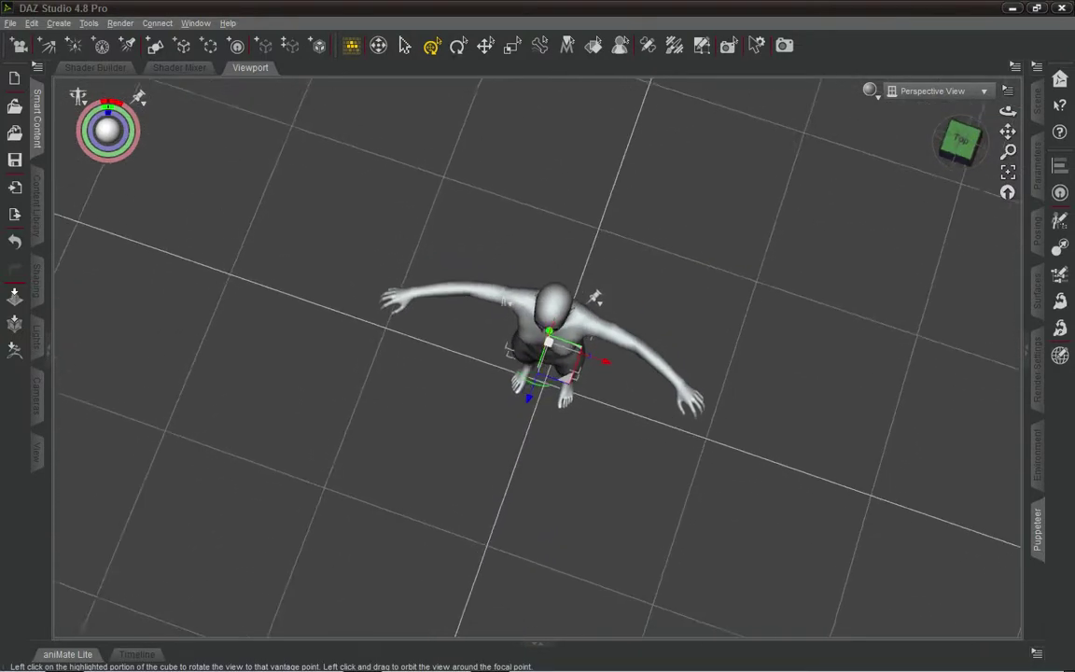
{"action": "left_click", "coordinate": [962, 156]}
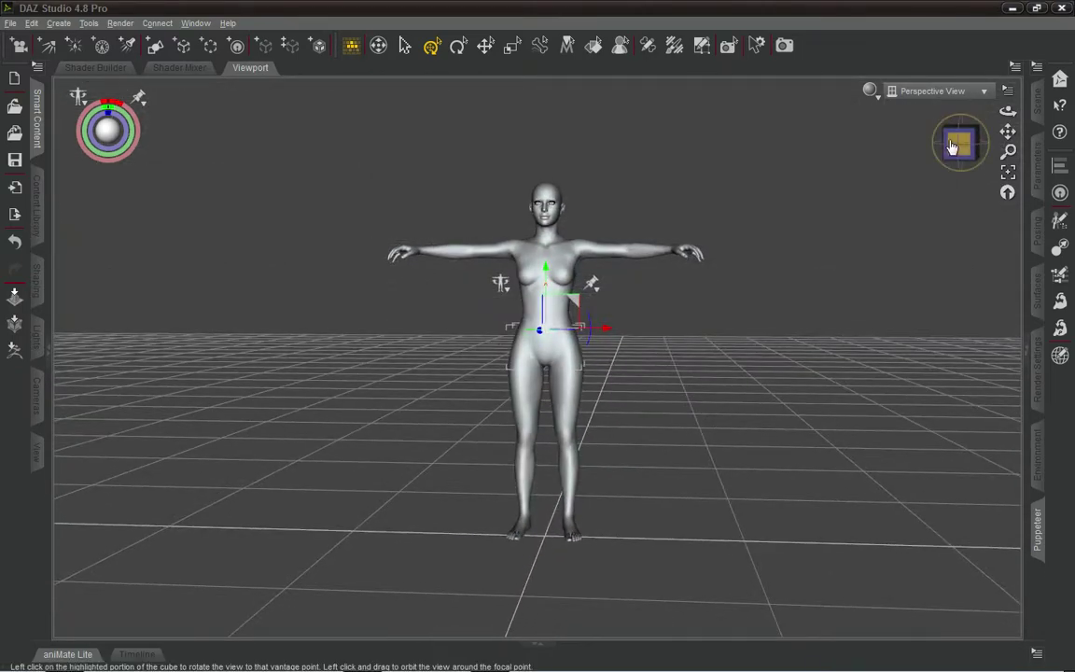
{"action": "mouse_move", "coordinate": [953, 152]}
{"action": "left_mouse_down"}
{"action": "mouse_move", "coordinate": [875, 154]}
{"action": "mouse_move", "coordinate": [915, 160]}
{"action": "mouse_move", "coordinate": [938, 182]}
{"action": "mouse_move", "coordinate": [965, 140]}
{"action": "left_mouse_up"}
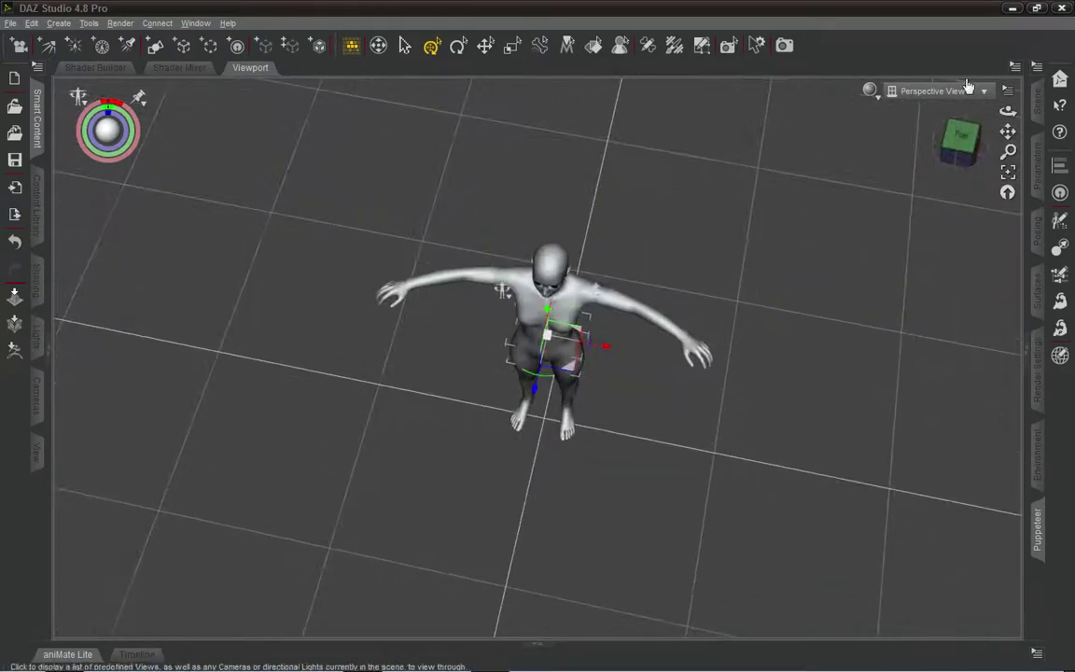
{"action": "left_click", "coordinate": [957, 140]}
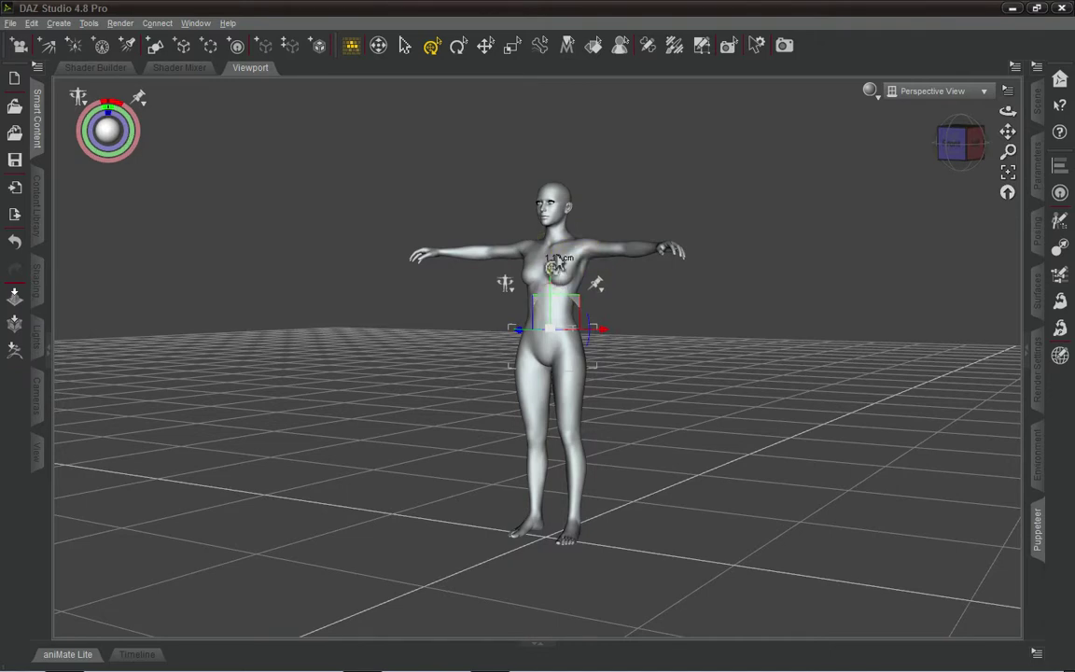
{"action": "mouse_move", "coordinate": [558, 259]}
{"action": "left_mouse_down"}
{"action": "mouse_move", "coordinate": [552, 173]}
{"action": "mouse_move", "coordinate": [557, 341]}
{"action": "mouse_move", "coordinate": [551, 96]}
{"action": "mouse_move", "coordinate": [549, 268]}
{"action": "left_mouse_up"}
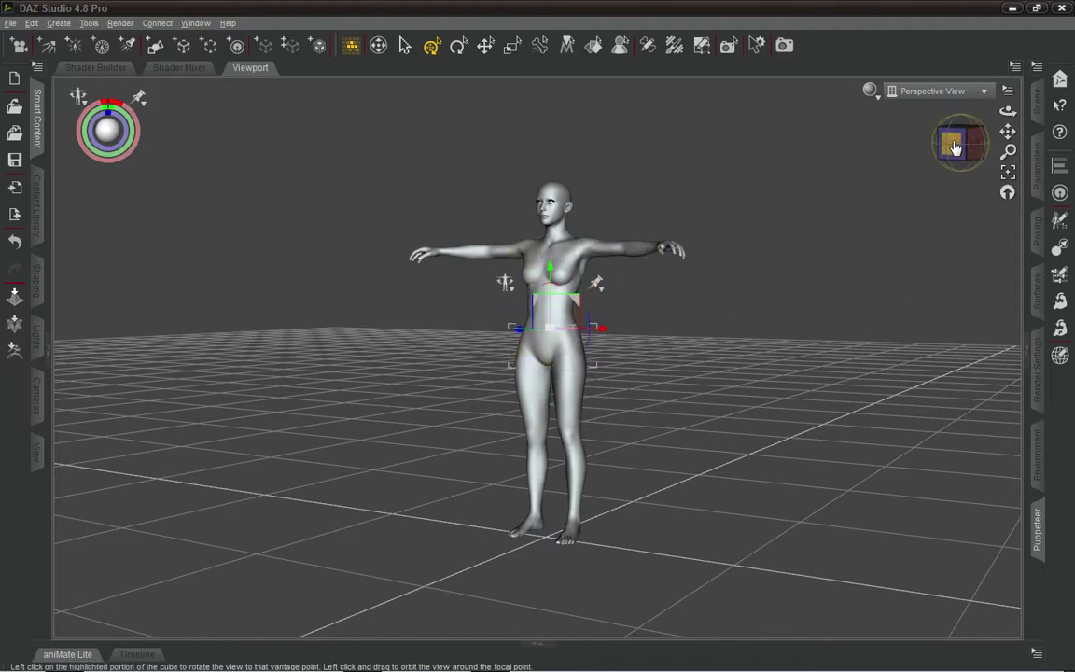
Move the hip along the X axis toward the figure's right-hand side, away from the centre of the grid.
{"action": "left_click_drag", "start_coordinate": [953, 147], "coordinate": [904, 152]}
{"action": "left_click_drag", "start_coordinate": [972, 152], "coordinate": [1028, 135]}
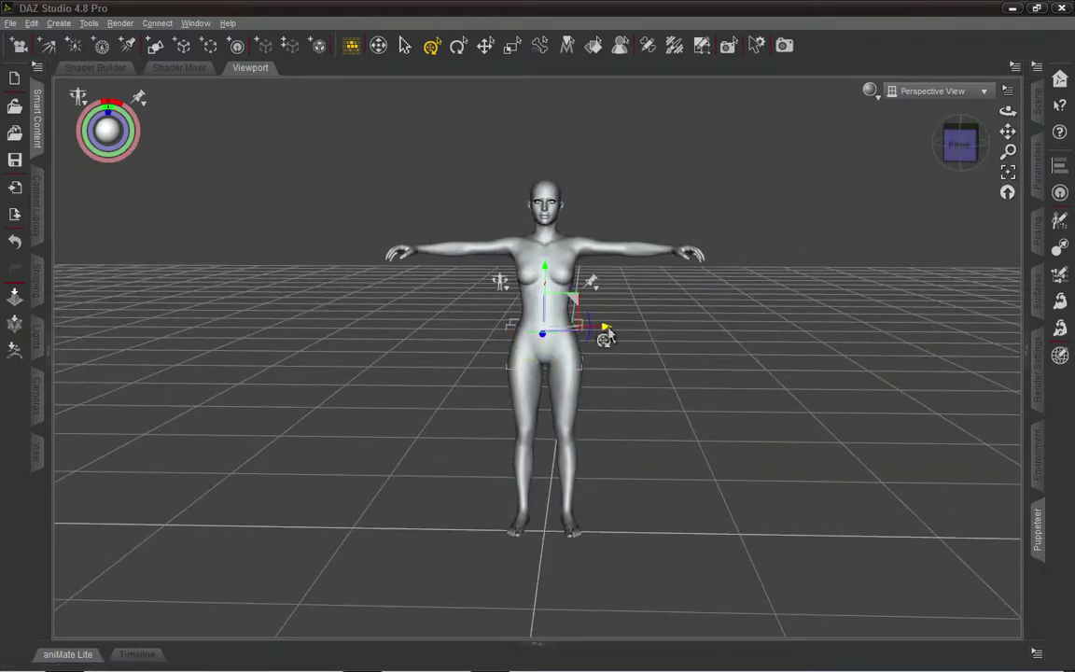
{"action": "left_click_drag", "start_coordinate": [606, 335], "coordinate": [448, 349]}
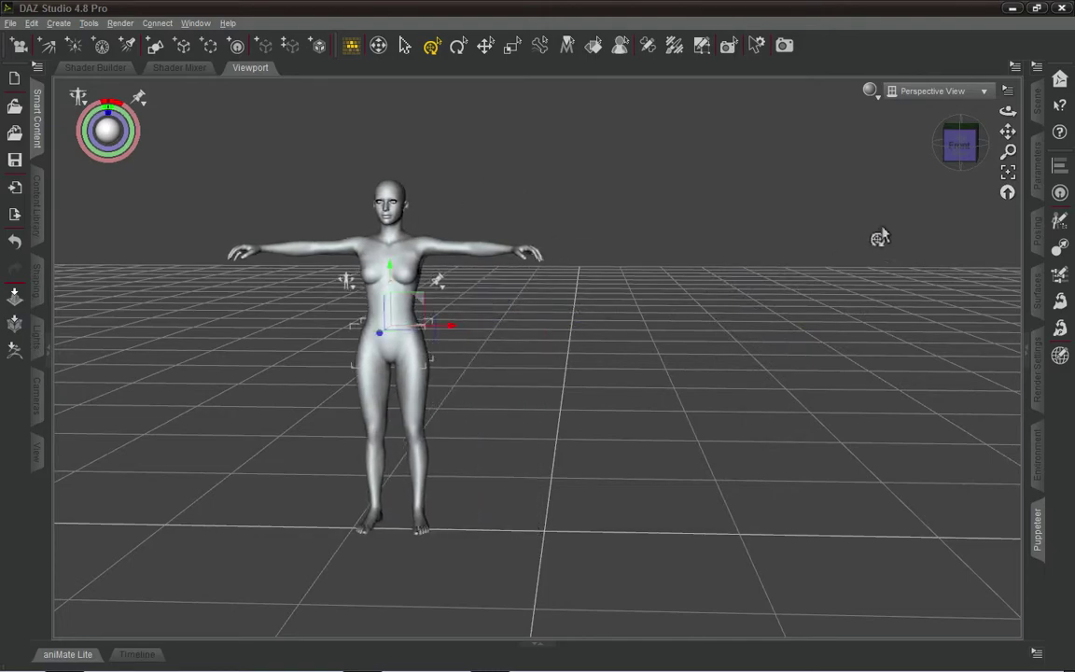
Raise the hip along the Y axis until the feet are above the ground grid.
{"action": "left_click_drag", "start_coordinate": [971, 139], "coordinate": [895, 149]}
{"action": "left_click", "coordinate": [944, 144]}
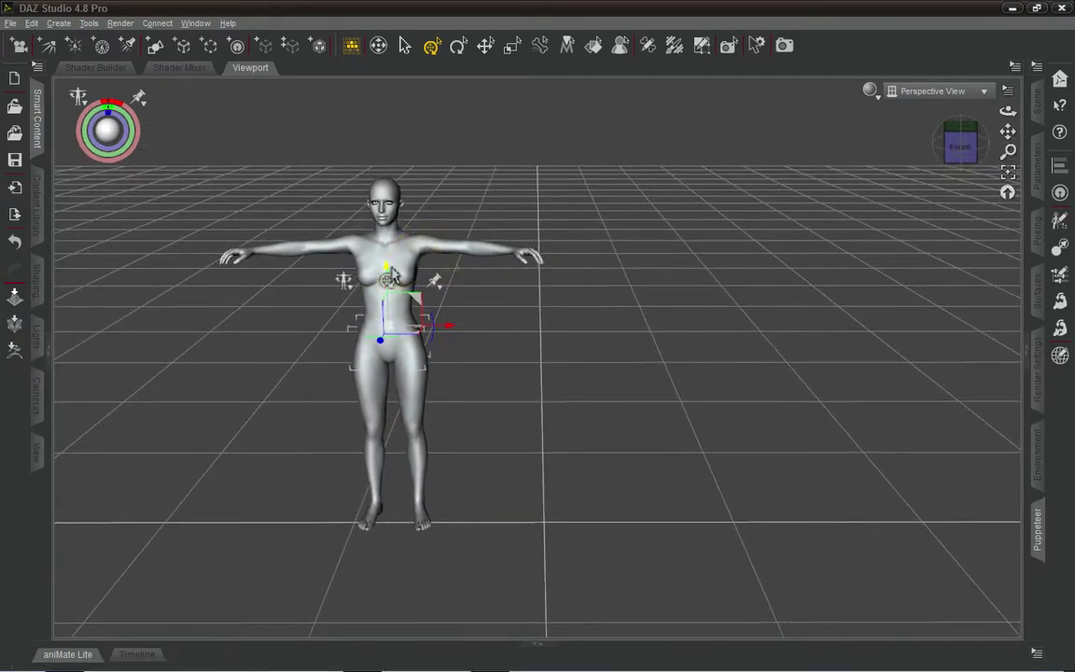
{"action": "left_click_drag", "start_coordinate": [393, 273], "coordinate": [388, 240]}
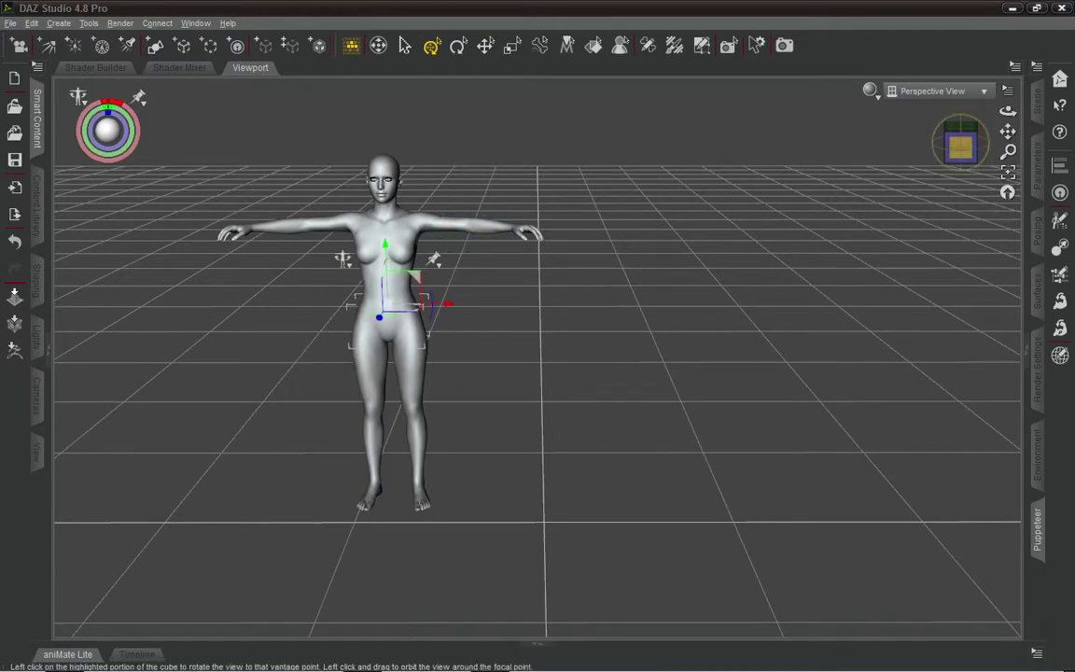
Replace the hip selection with the whole figure and view it from the front and left side.
{"action": "mouse_move", "coordinate": [960, 148]}
{"action": "left_mouse_down"}
{"action": "mouse_move", "coordinate": [867, 144]}
{"action": "mouse_move", "coordinate": [882, 149]}
{"action": "mouse_move", "coordinate": [919, 117]}
{"action": "mouse_move", "coordinate": [942, 115]}
{"action": "mouse_move", "coordinate": [954, 154]}
{"action": "left_mouse_up"}
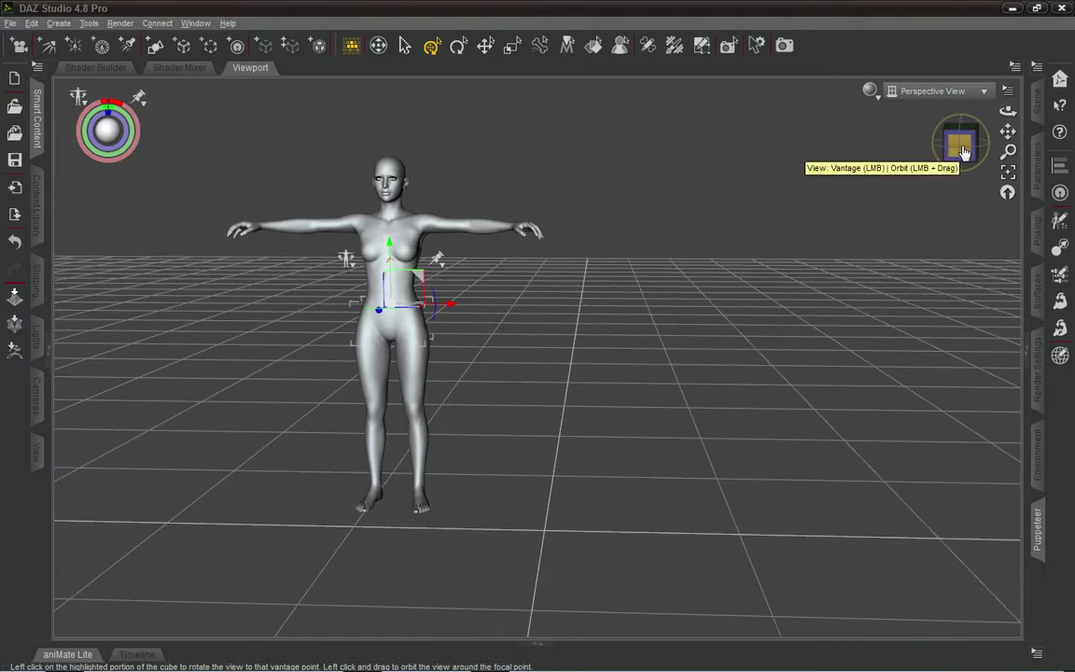
{"action": "left_click_drag", "start_coordinate": [960, 145], "coordinate": [970, 9]}
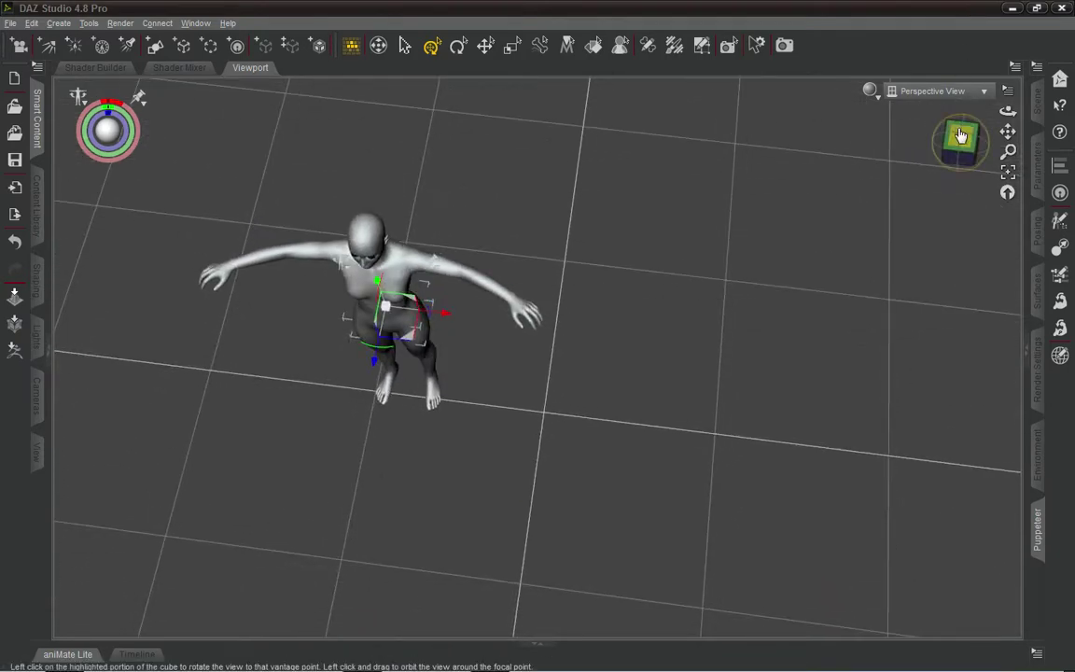
{"action": "left_click_drag", "start_coordinate": [961, 139], "coordinate": [1021, 127]}
{"action": "left_click", "coordinate": [818, 181]}
{"action": "left_click", "coordinate": [362, 310]}
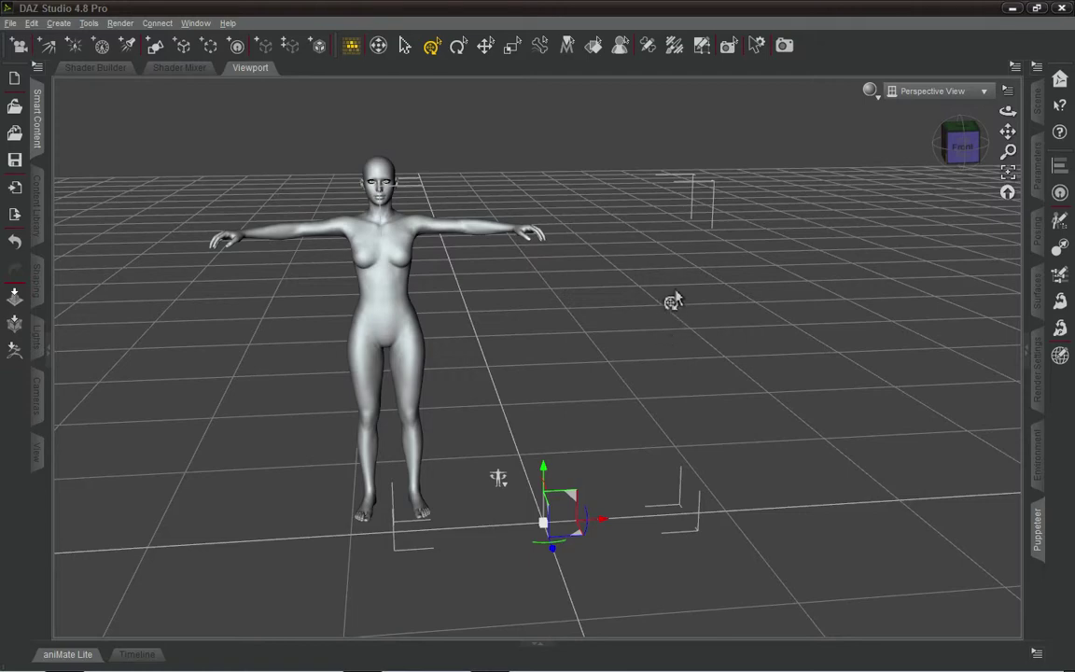
{"action": "left_click", "coordinate": [958, 153]}
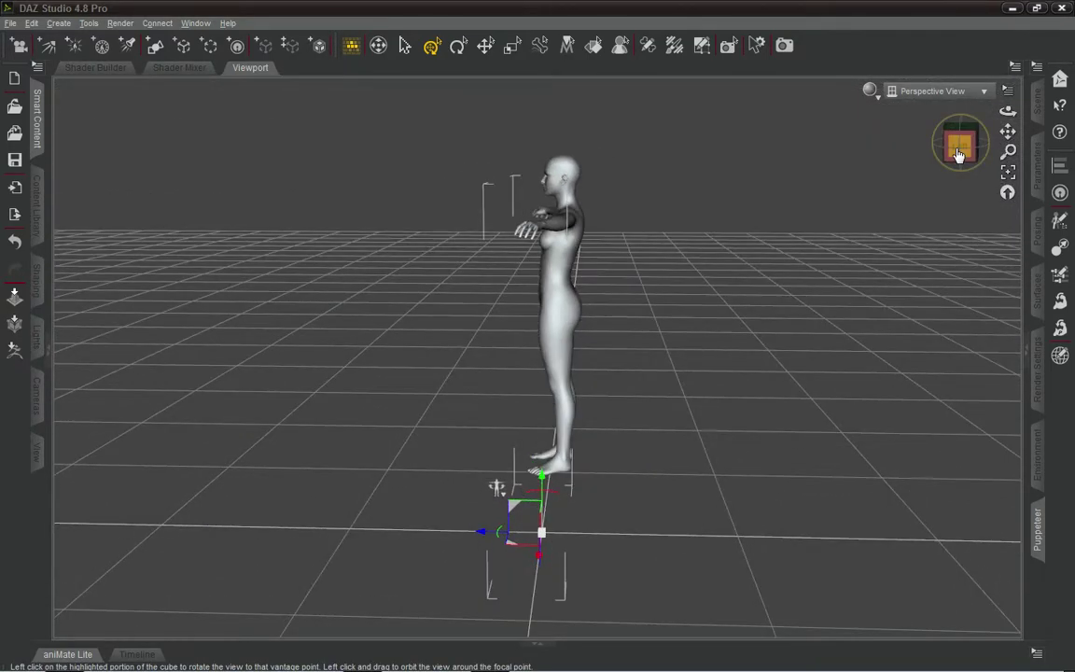
{"action": "left_click", "coordinate": [958, 152]}
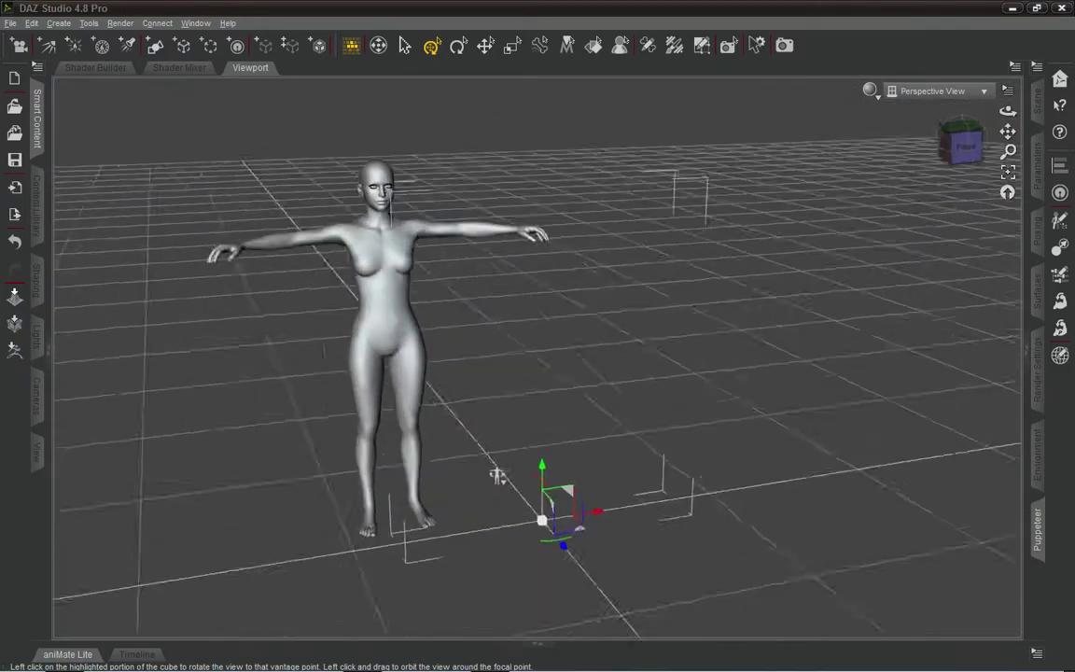
{"action": "middle_click_drag", "start_coordinate": [493, 473], "coordinate": [500, 484]}
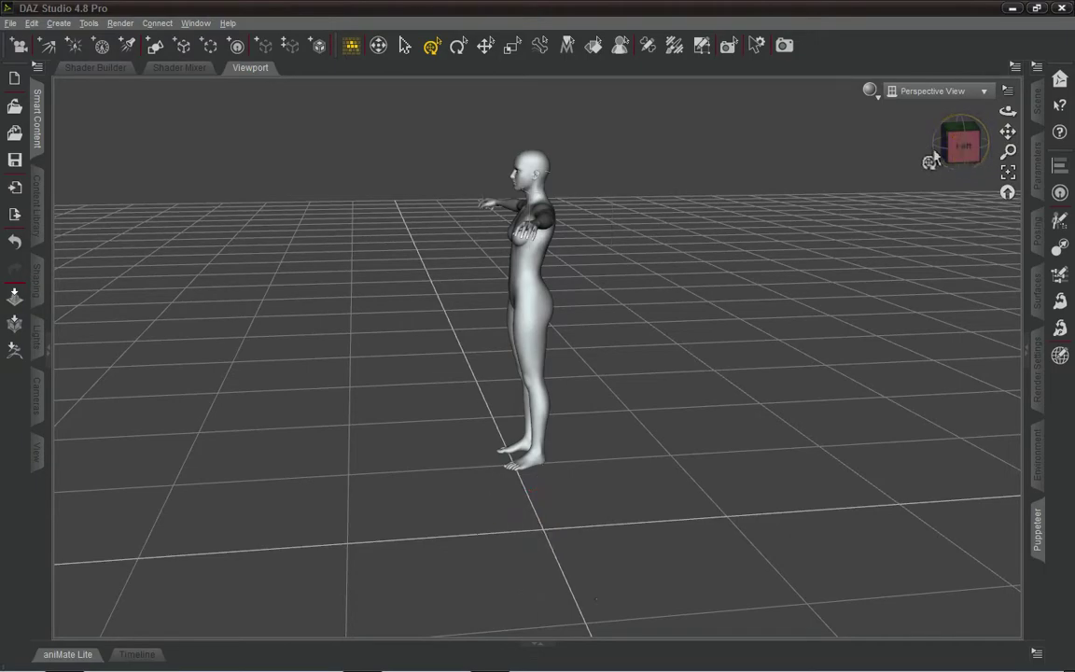
Move the whole figure about 78 cm along the X axis to the grid's centre, and lower it along the Y axis onto the ground.
{"action": "left_click_drag", "start_coordinate": [963, 145], "coordinate": [1006, 121]}
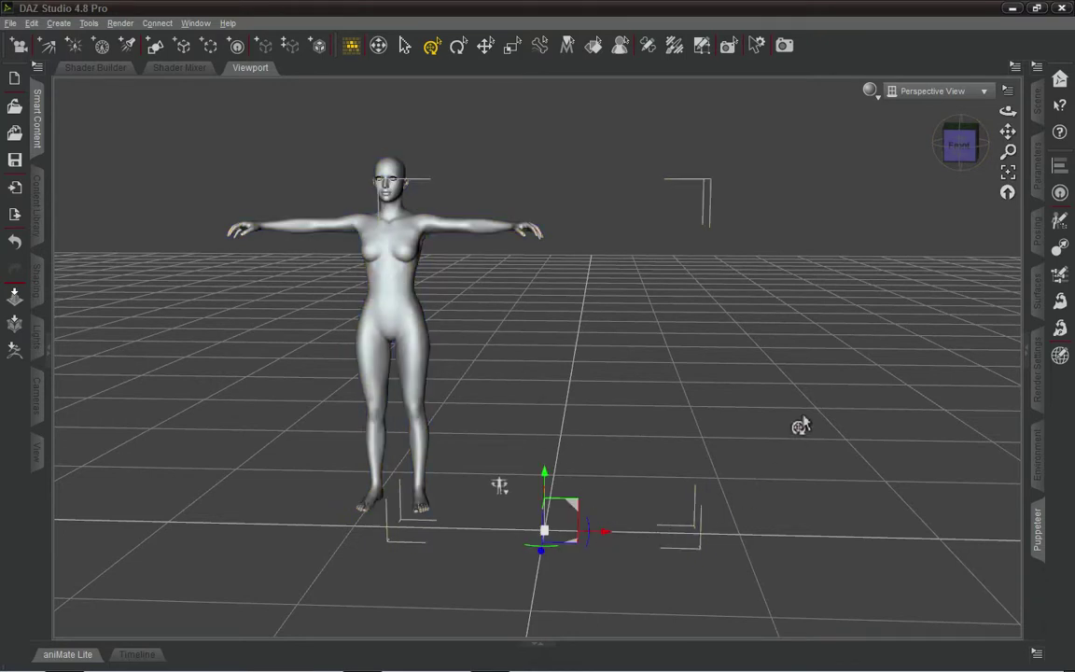
{"action": "left_click_drag", "start_coordinate": [606, 544], "coordinate": [757, 555]}
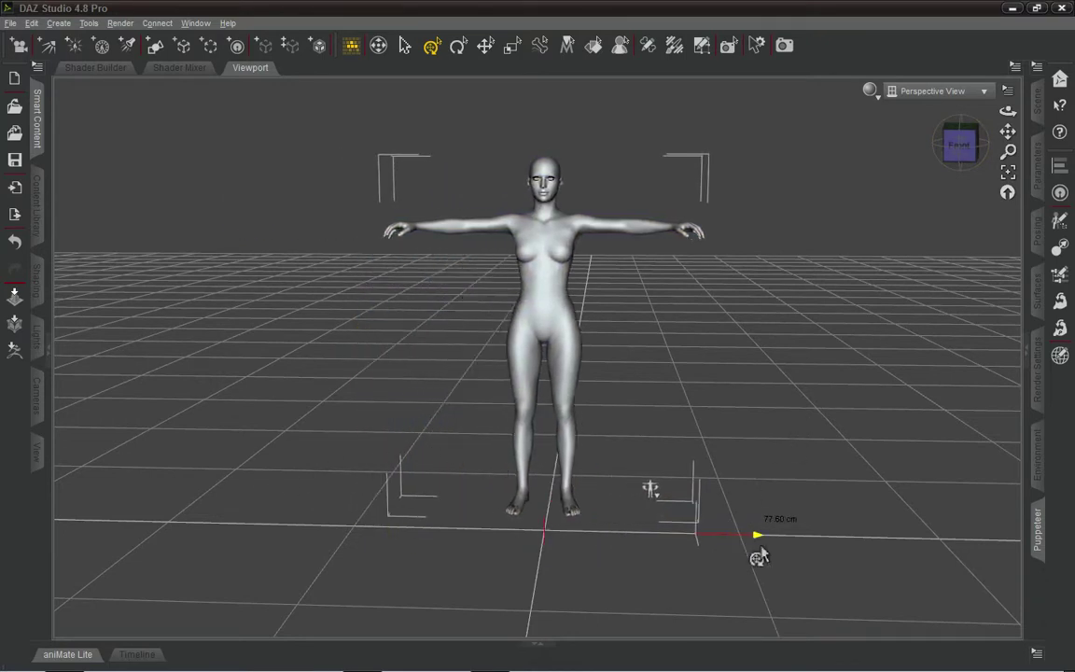
{"action": "left_click_drag", "start_coordinate": [952, 145], "coordinate": [914, 123]}
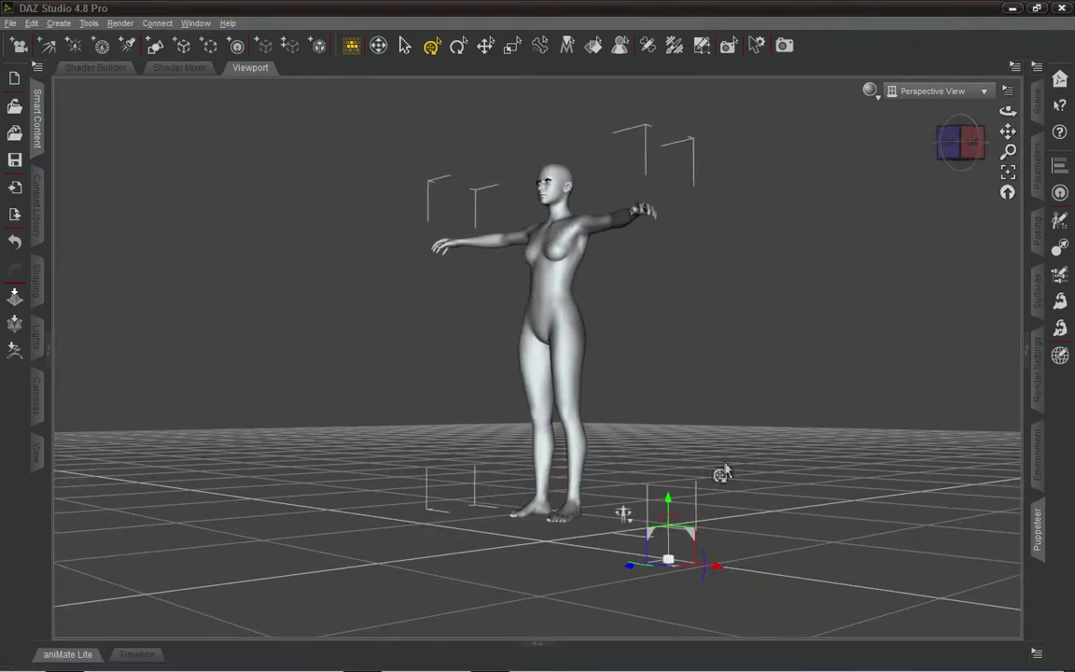
{"action": "left_click", "coordinate": [945, 149]}
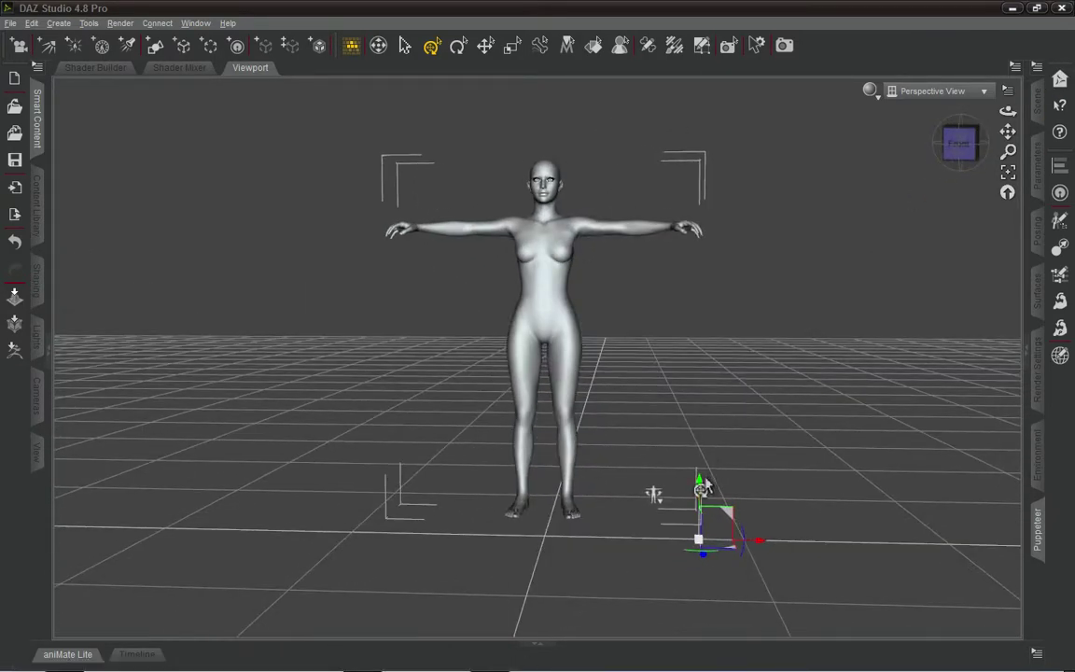
{"action": "left_click_drag", "start_coordinate": [701, 485], "coordinate": [707, 513]}
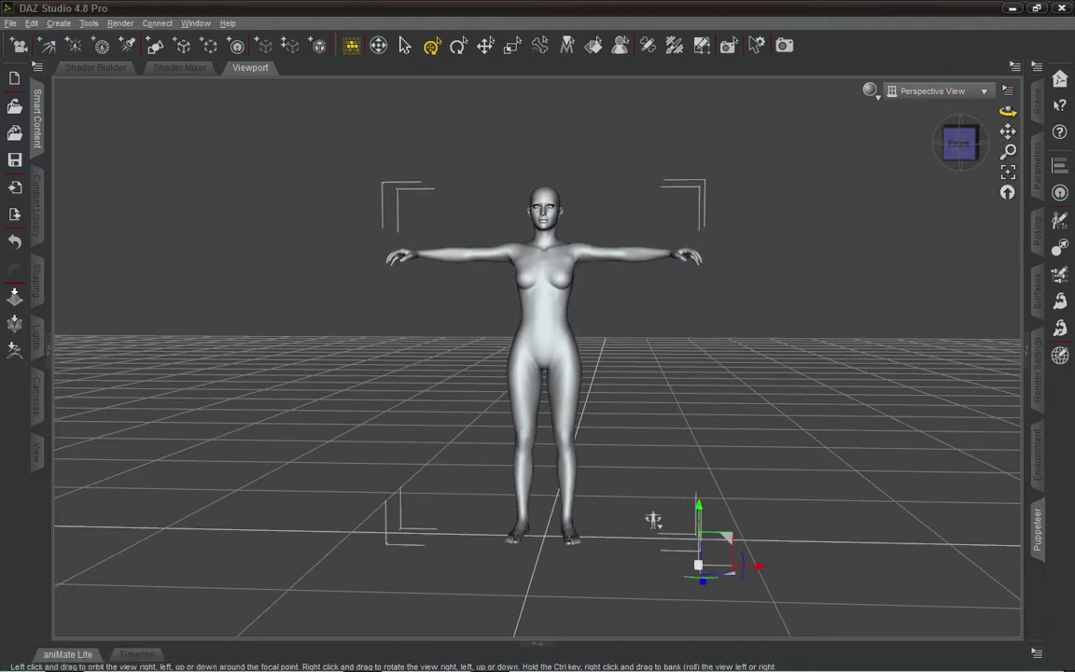
Orbit the view around the figure to examine it from the front, sides and back, returning to the front view.
{"action": "mouse_move", "coordinate": [1007, 111]}
{"action": "left_mouse_down"}
{"action": "mouse_move", "coordinate": [793, 133]}
{"action": "mouse_move", "coordinate": [868, 111]}
{"action": "mouse_move", "coordinate": [737, 112]}
{"action": "mouse_move", "coordinate": [672, 135]}
{"action": "mouse_move", "coordinate": [643, 37]}
{"action": "mouse_move", "coordinate": [569, 32]}
{"action": "mouse_move", "coordinate": [877, 108]}
{"action": "mouse_move", "coordinate": [1008, 111]}
{"action": "left_mouse_up"}
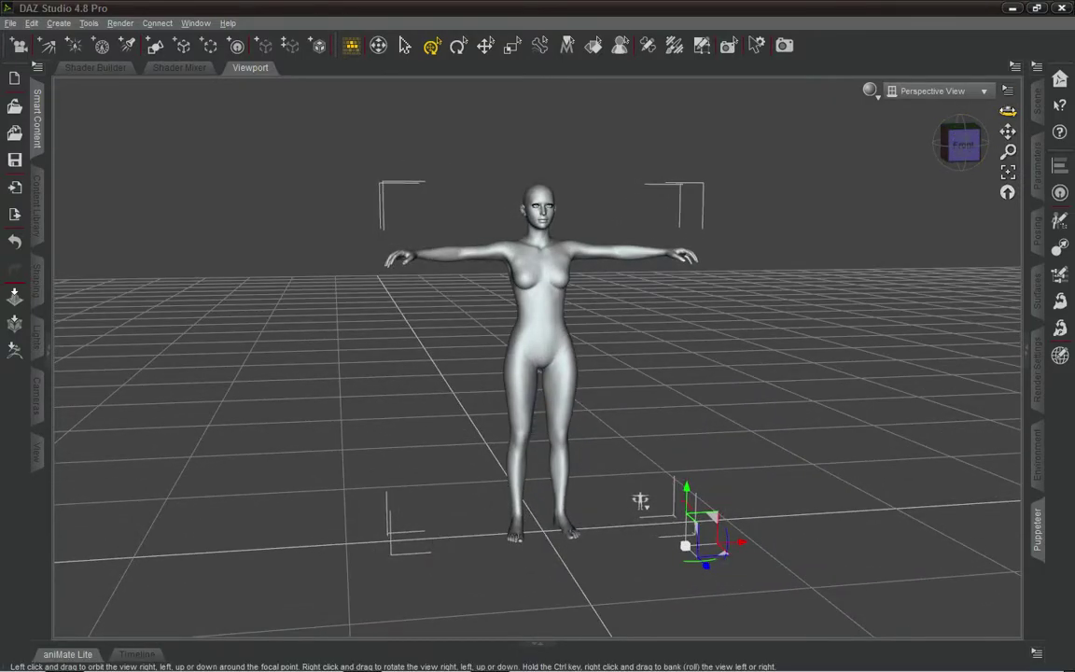
{"action": "left_click_drag", "start_coordinate": [1007, 111], "coordinate": [942, 91]}
{"action": "left_click_drag", "start_coordinate": [892, 117], "coordinate": [891, 123]}
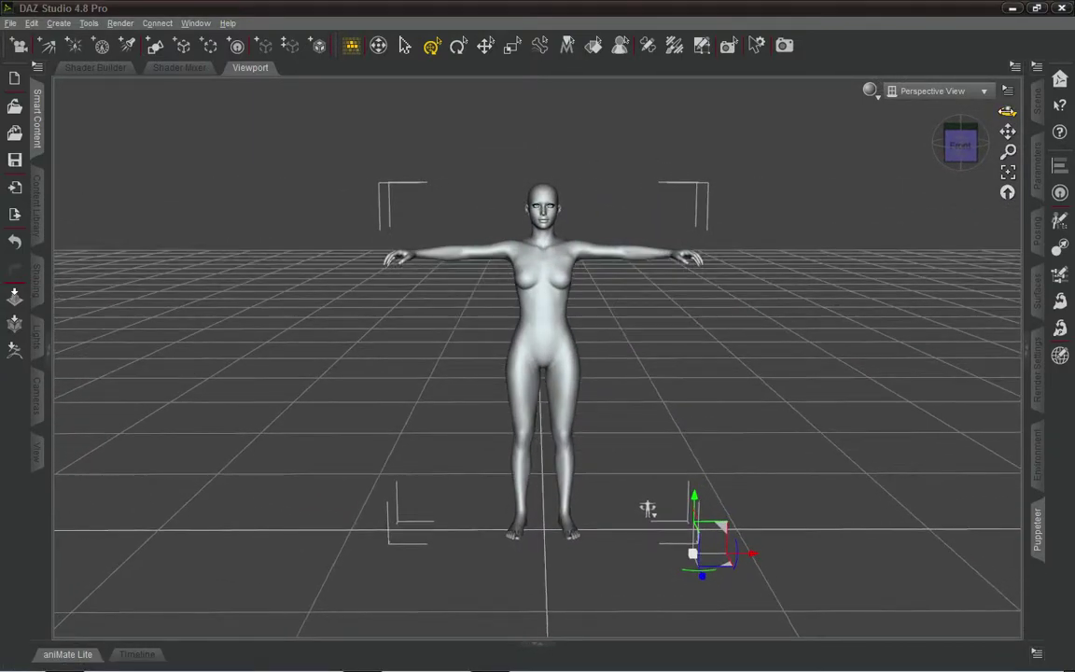
{"action": "mouse_move", "coordinate": [1008, 111]}
{"action": "left_mouse_down"}
{"action": "mouse_move", "coordinate": [1052, 111]}
{"action": "mouse_move", "coordinate": [1001, 121]}
{"action": "mouse_move", "coordinate": [1004, 111]}
{"action": "left_mouse_up"}
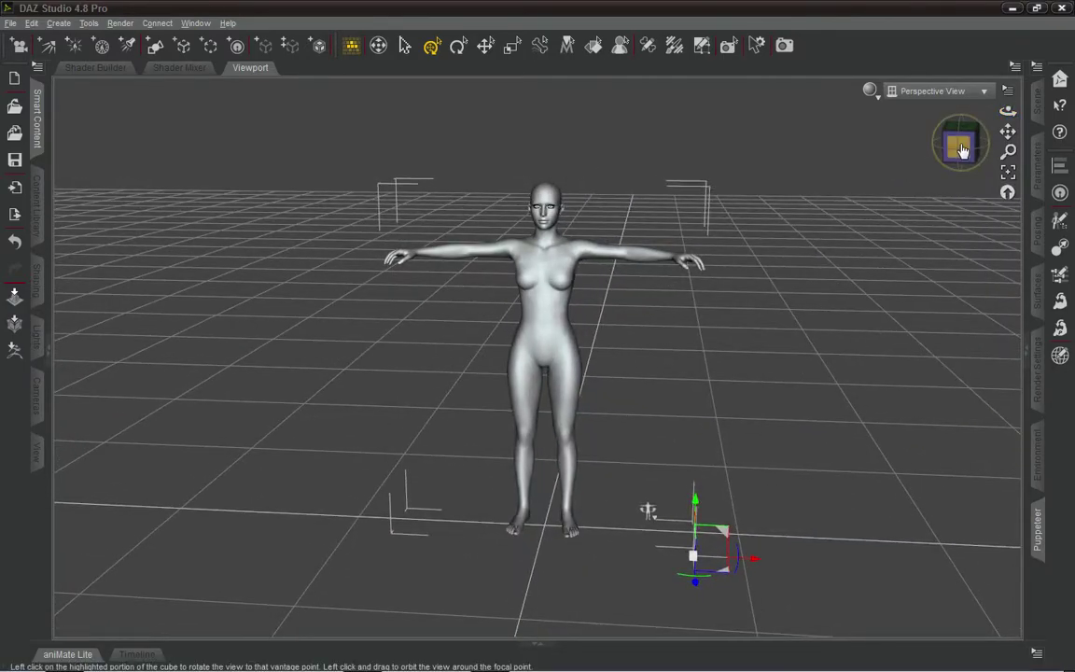
{"action": "mouse_move", "coordinate": [962, 151]}
{"action": "left_mouse_down"}
{"action": "mouse_move", "coordinate": [1015, 148]}
{"action": "mouse_move", "coordinate": [961, 144]}
{"action": "left_mouse_up"}
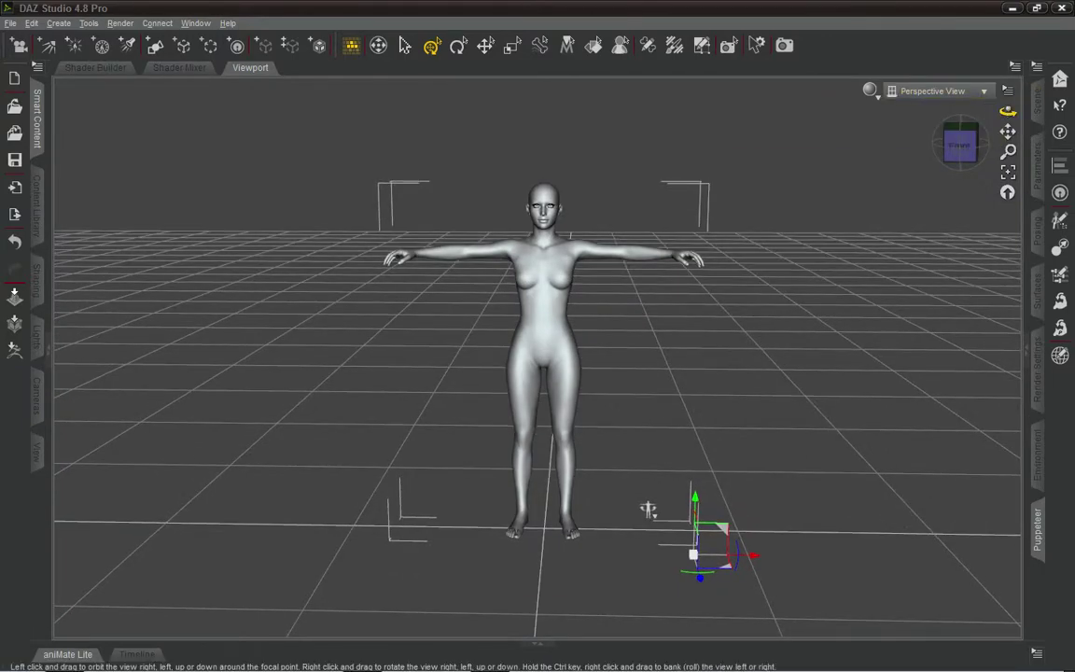
{"action": "left_click_drag", "start_coordinate": [1007, 111], "coordinate": [975, 127]}
{"action": "left_click", "coordinate": [965, 151]}
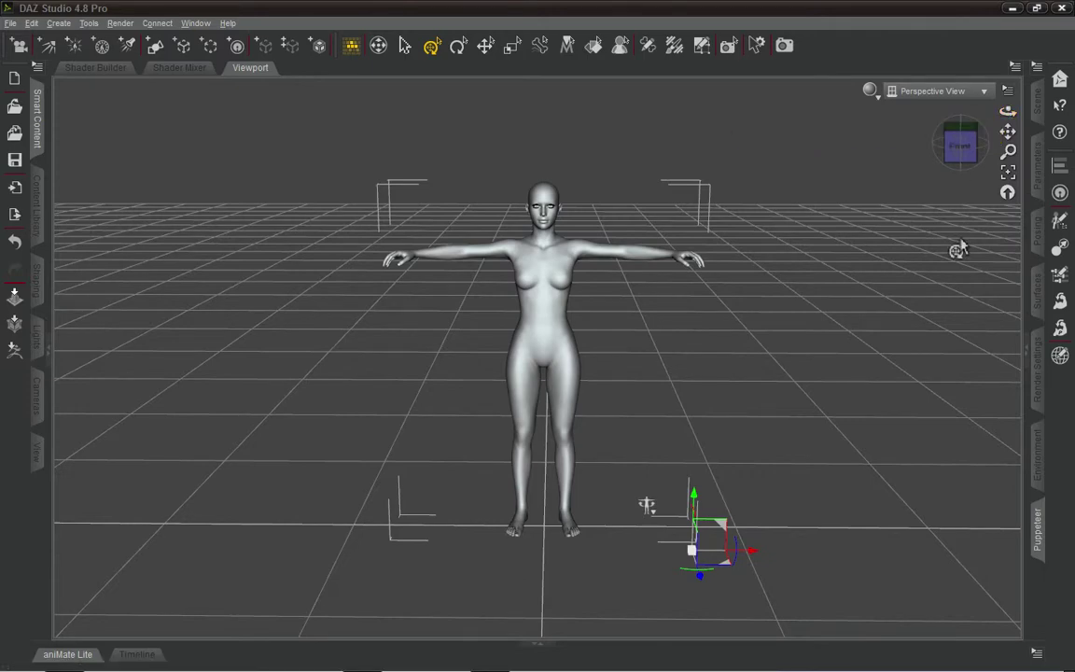
{"action": "mouse_move", "coordinate": [1009, 112]}
{"action": "left_mouse_down"}
{"action": "mouse_move", "coordinate": [877, 119]}
{"action": "mouse_move", "coordinate": [975, 135]}
{"action": "mouse_move", "coordinate": [987, 91]}
{"action": "mouse_move", "coordinate": [998, 100]}
{"action": "mouse_move", "coordinate": [1033, 86]}
{"action": "mouse_move", "coordinate": [999, 120]}
{"action": "left_mouse_up"}
{"action": "left_click_drag", "start_coordinate": [644, 507], "coordinate": [645, 507]}
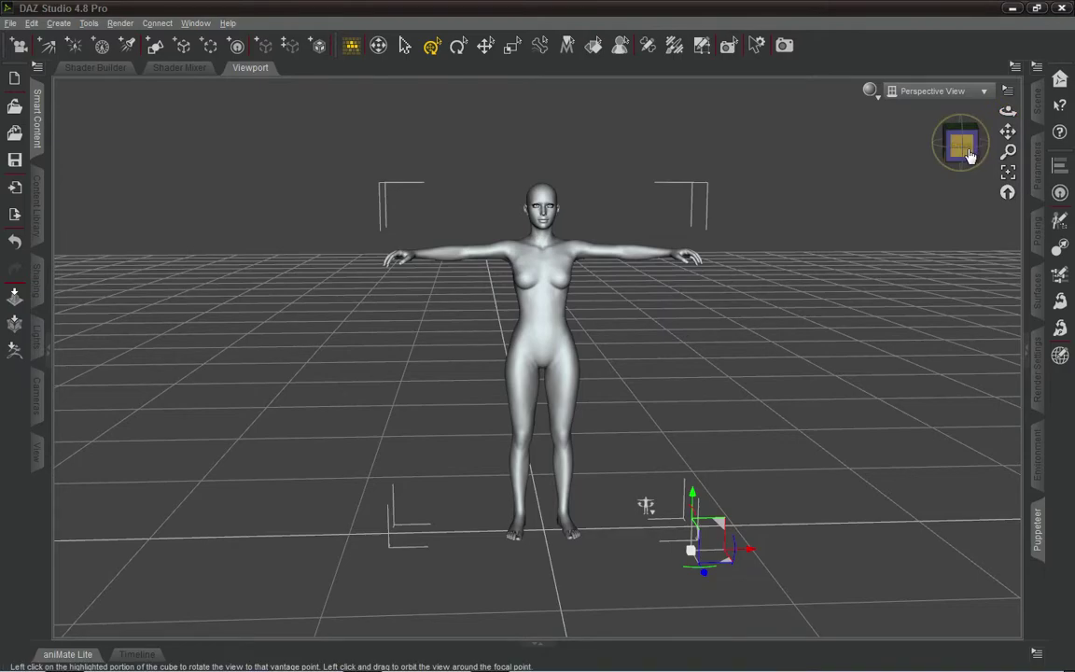
{"action": "left_click_drag", "start_coordinate": [1008, 110], "coordinate": [997, 110]}
{"action": "left_click_drag", "start_coordinate": [650, 520], "coordinate": [640, 495]}
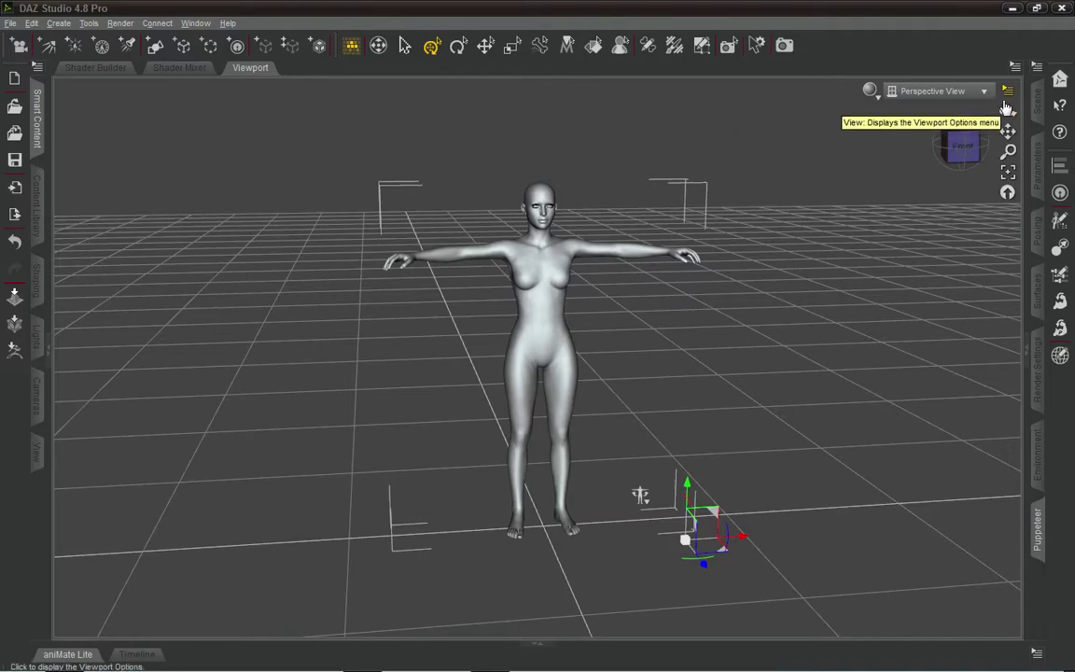
{"action": "left_click_drag", "start_coordinate": [1008, 111], "coordinate": [966, 133]}
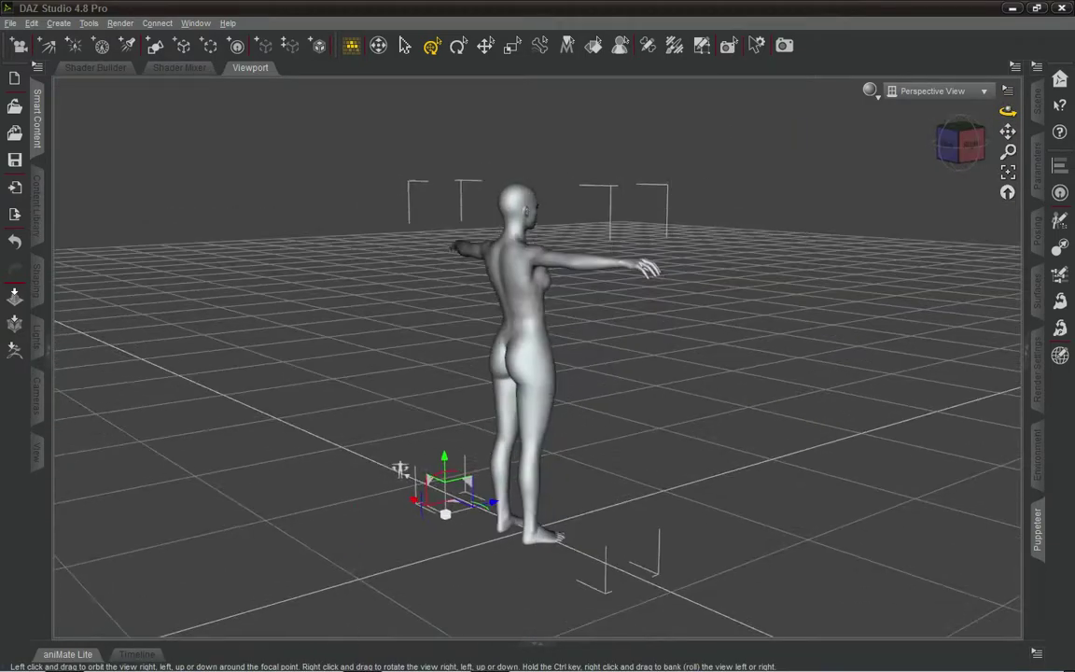
{"action": "left_click_drag", "start_coordinate": [863, 127], "coordinate": [817, 133]}
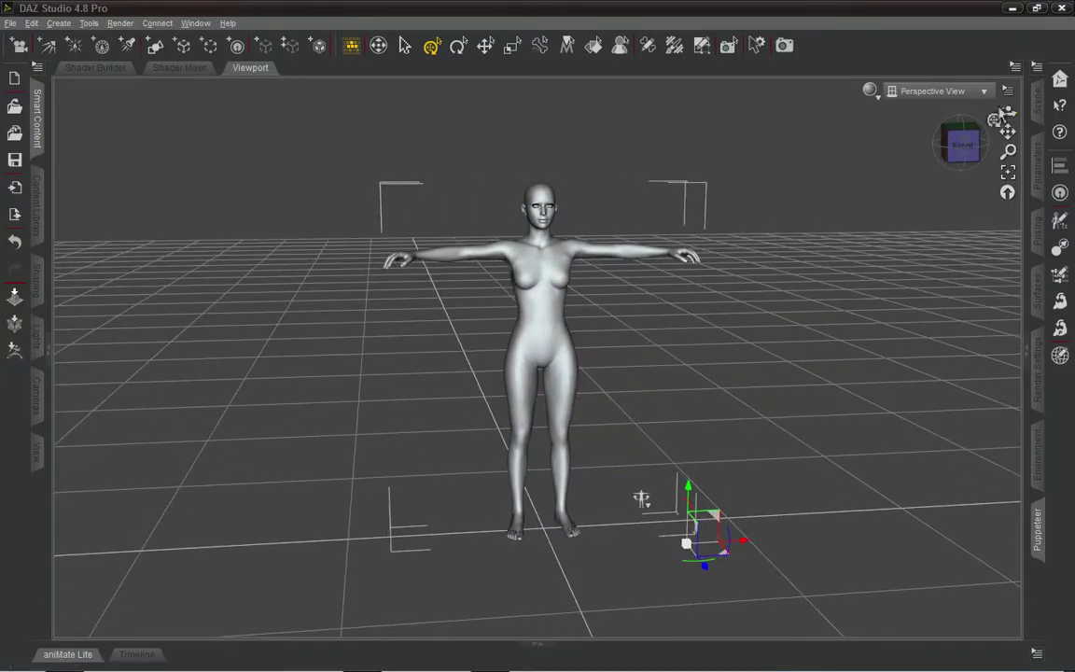
Rotate the camera in place away from the figure, and try to bring the figure back with the view cube.
{"action": "right_click_drag", "start_coordinate": [1008, 111], "coordinate": [1046, 266]}
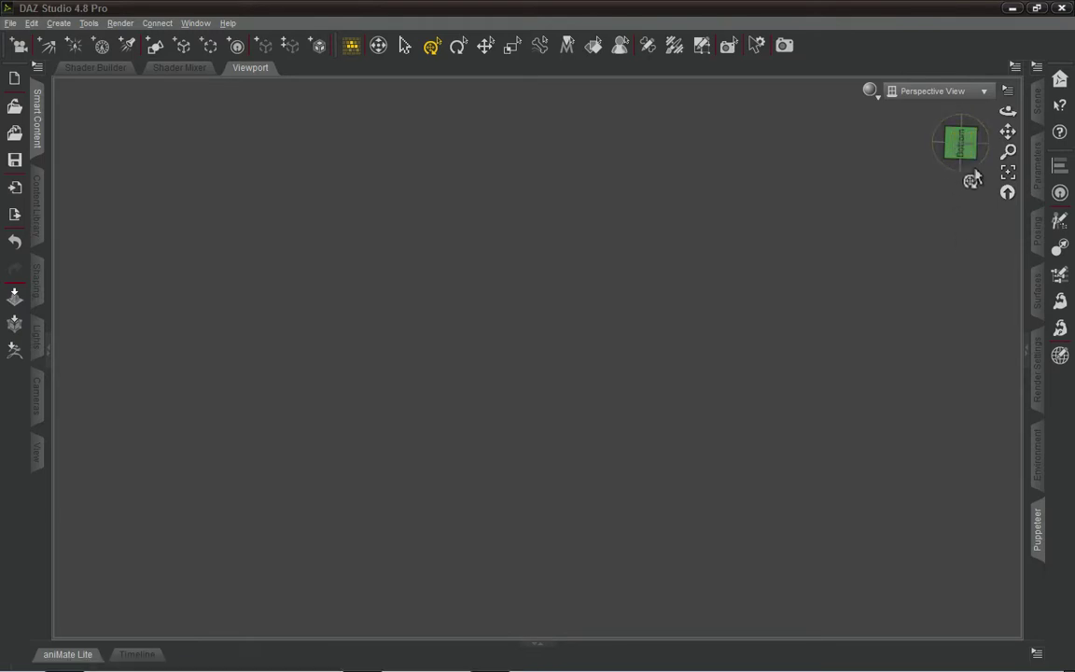
{"action": "left_click", "coordinate": [973, 140]}
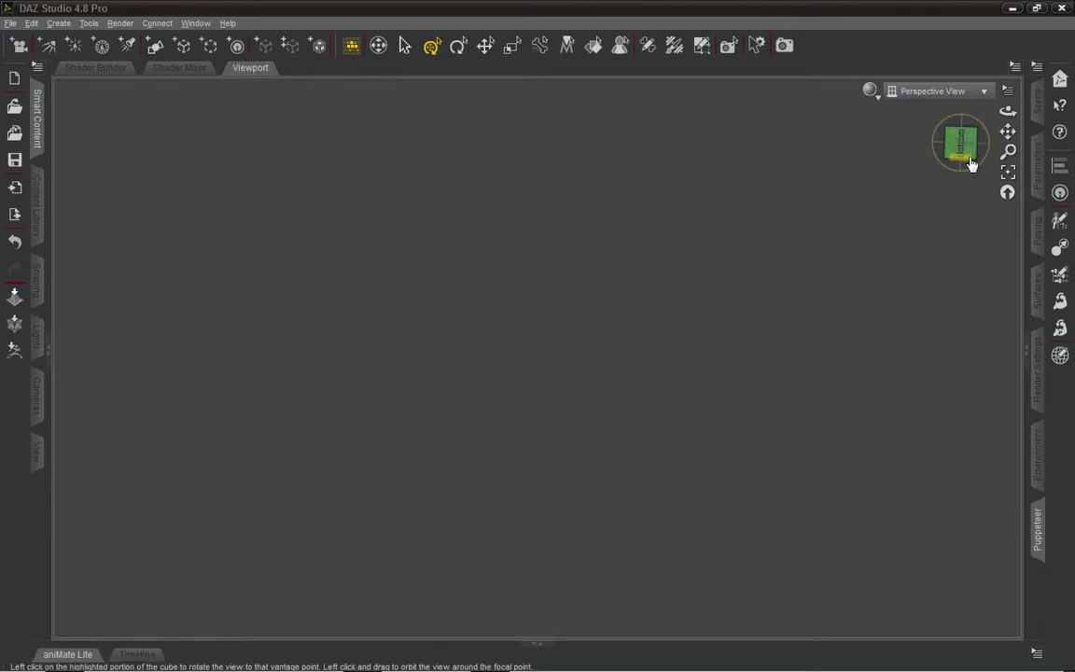
{"action": "left_click", "coordinate": [964, 148]}
{"action": "left_click", "coordinate": [958, 161]}
Frame the figure in the viewport from below, and orbit the view back to the front.
{"action": "left_click", "coordinate": [1007, 175]}
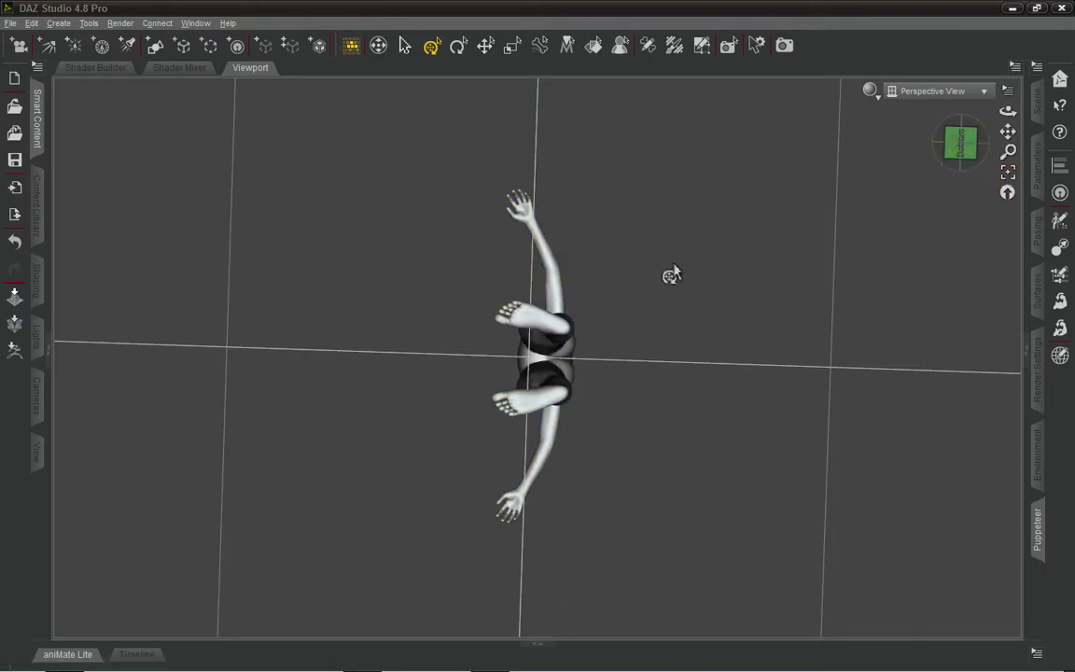
{"action": "mouse_move", "coordinate": [961, 144]}
{"action": "left_mouse_down"}
{"action": "mouse_move", "coordinate": [942, 157]}
{"action": "mouse_move", "coordinate": [949, 89]}
{"action": "mouse_move", "coordinate": [966, 139]}
{"action": "left_mouse_up"}
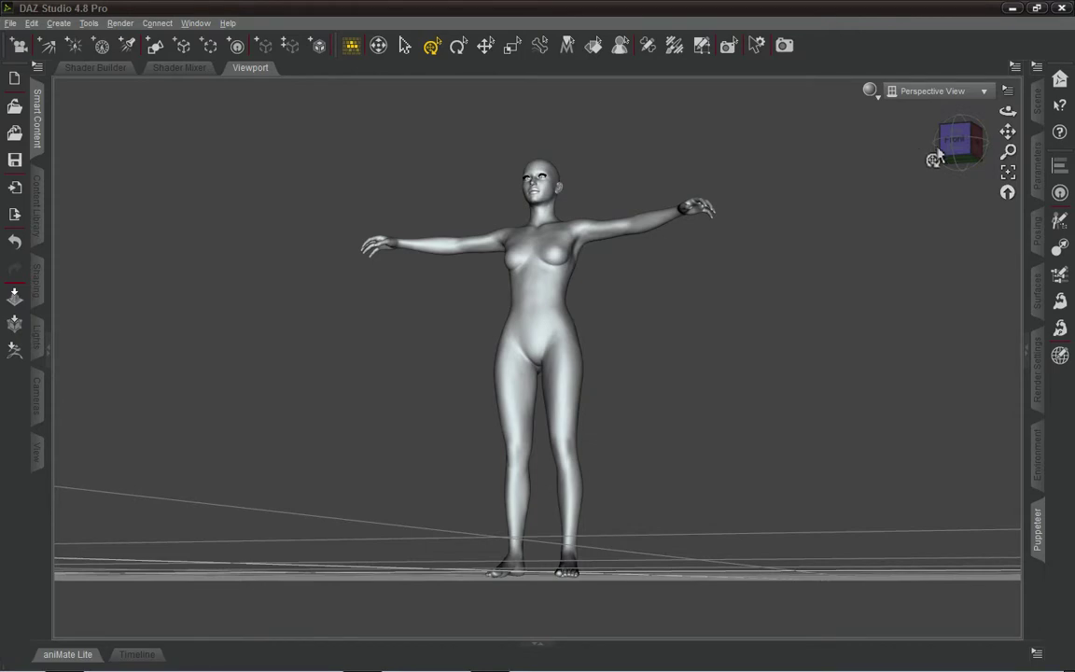
{"action": "left_click", "coordinate": [953, 142]}
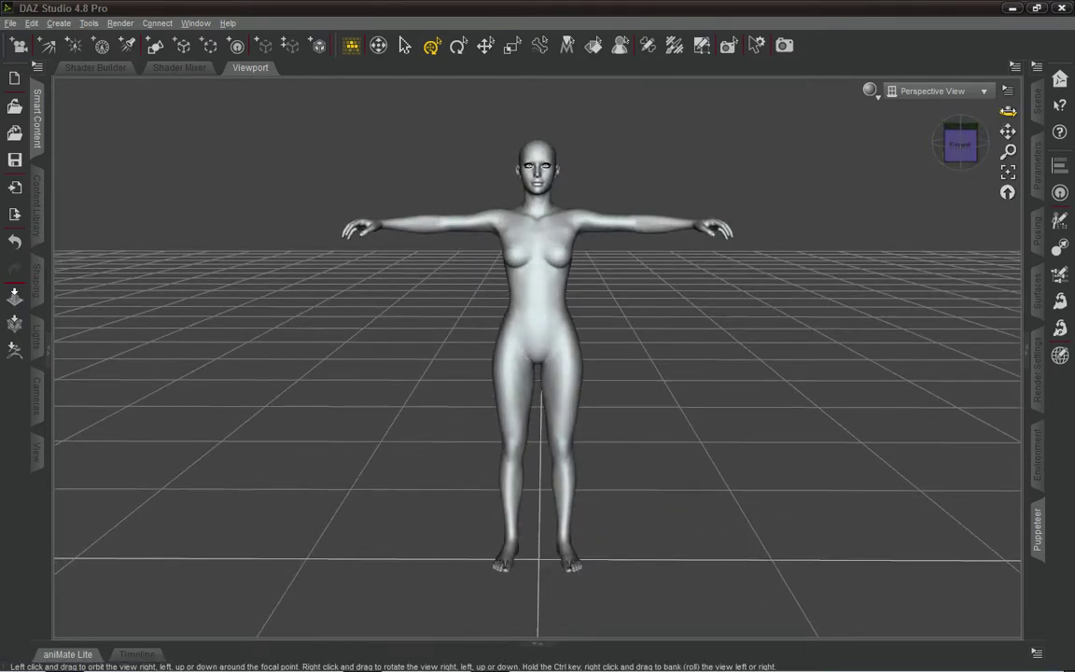
Compare rotating the camera in place with orbiting around the figure, ending at a front view.
{"action": "mouse_move", "coordinate": [1008, 111]}
{"action": "right_mouse_down"}
{"action": "mouse_move", "coordinate": [970, 111]}
{"action": "mouse_move", "coordinate": [1037, 110]}
{"action": "mouse_move", "coordinate": [996, 110]}
{"action": "mouse_move", "coordinate": [1015, 110]}
{"action": "right_mouse_up"}
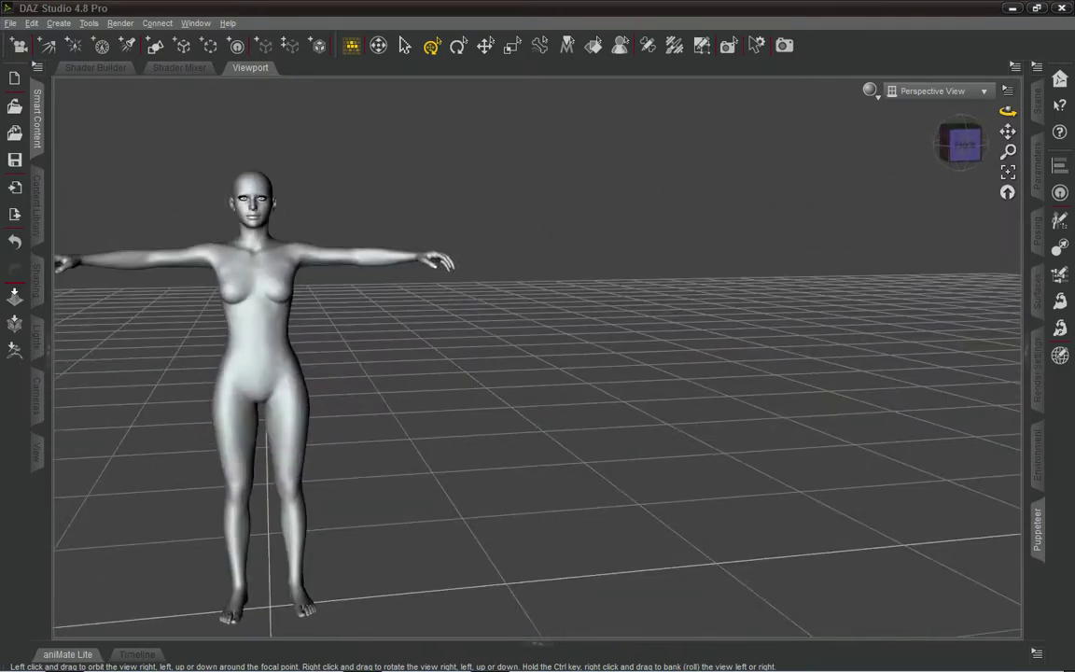
{"action": "left_click_drag", "start_coordinate": [1008, 110], "coordinate": [933, 177]}
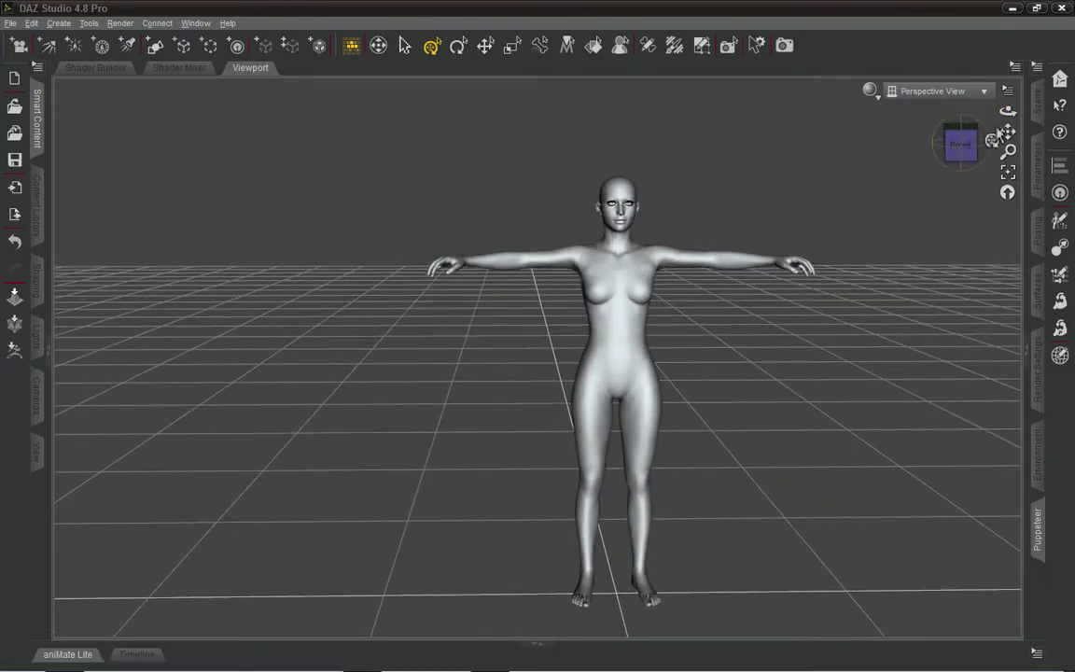
{"action": "left_click_drag", "start_coordinate": [1008, 110], "coordinate": [993, 112]}
{"action": "mouse_move", "coordinate": [1007, 111]}
{"action": "left_mouse_down"}
{"action": "mouse_move", "coordinate": [1063, 101]}
{"action": "mouse_move", "coordinate": [970, 113]}
{"action": "mouse_move", "coordinate": [993, 127]}
{"action": "mouse_move", "coordinate": [1008, 111]}
{"action": "left_mouse_up"}
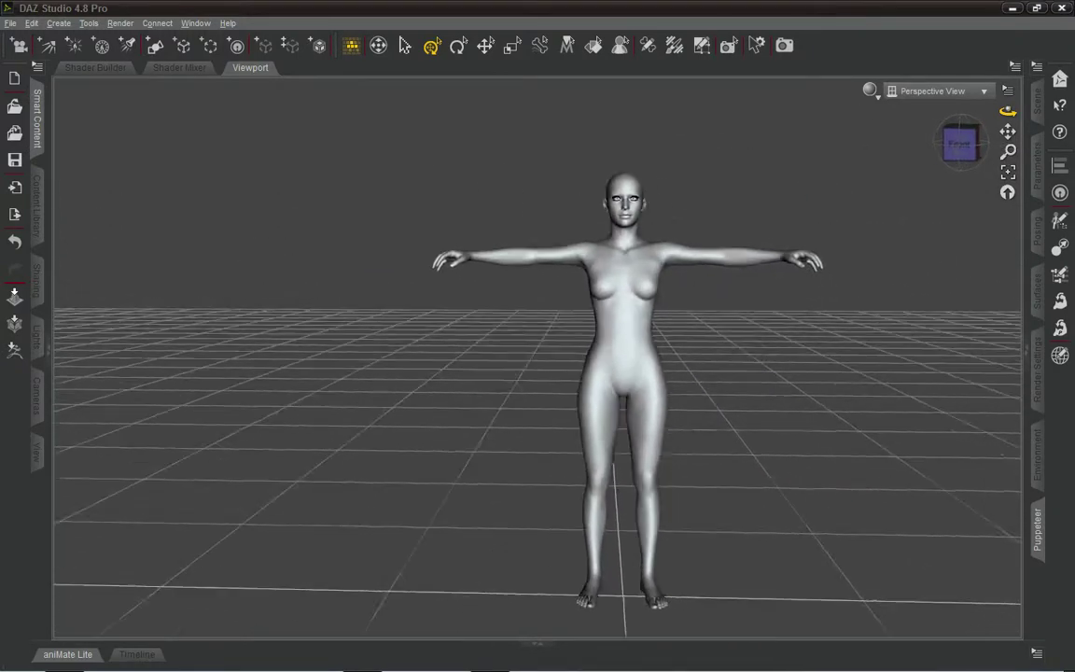
{"action": "left_click_drag", "start_coordinate": [1007, 111], "coordinate": [1010, 105]}
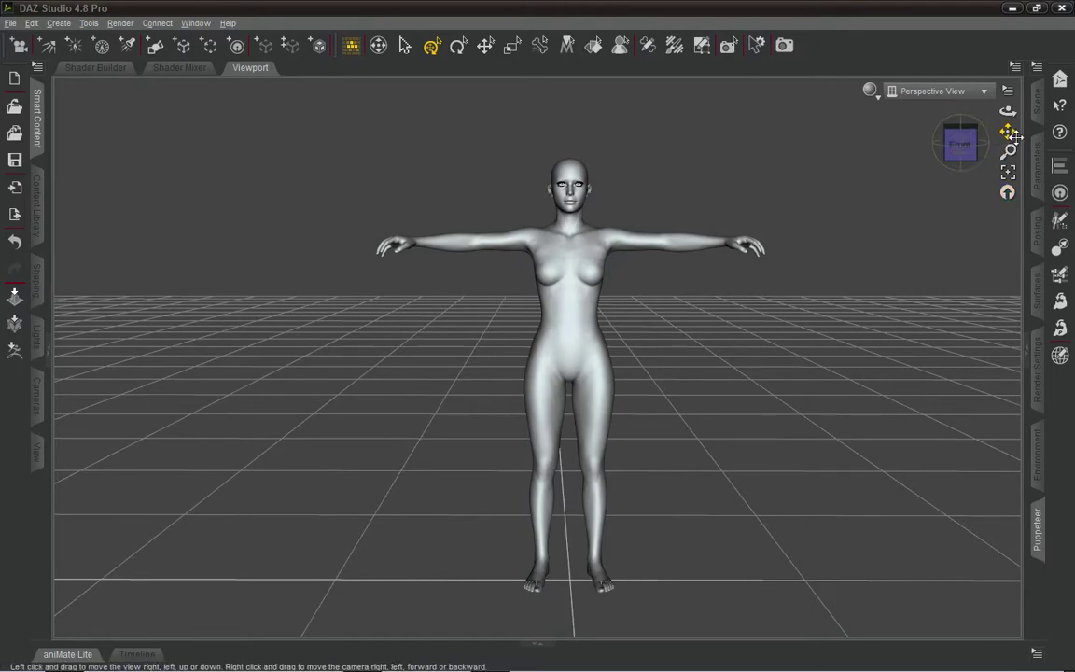
Pan the view so the figure sits higher in the viewport, and orbit around its back to the front view.
{"action": "left_click_drag", "start_coordinate": [1008, 132], "coordinate": [949, 96]}
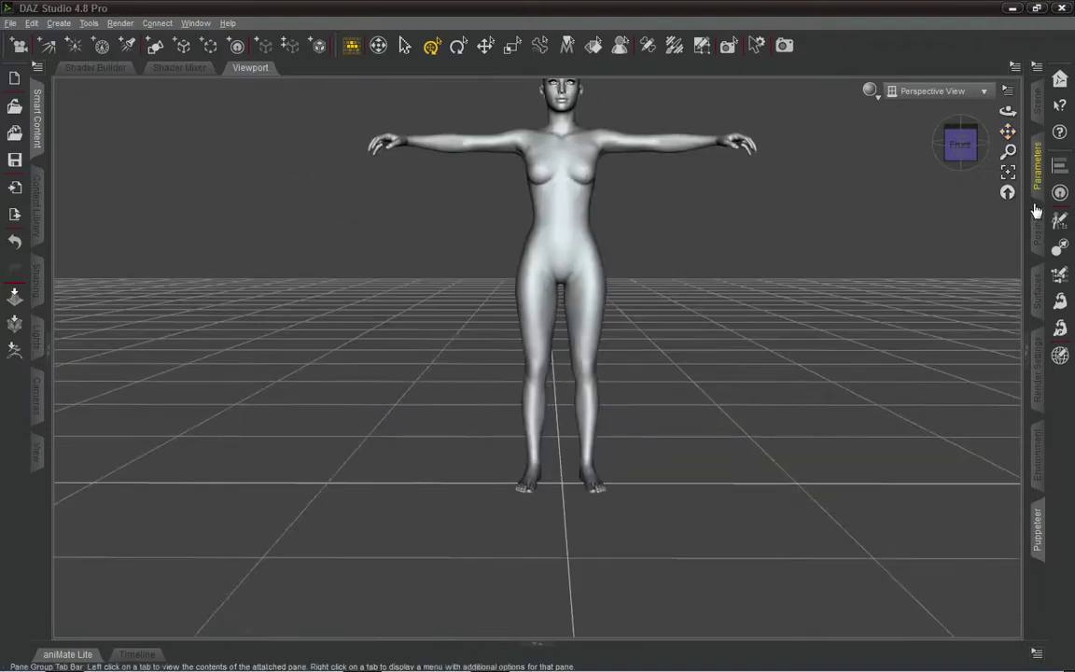
{"action": "left_click_drag", "start_coordinate": [934, 152], "coordinate": [991, 149]}
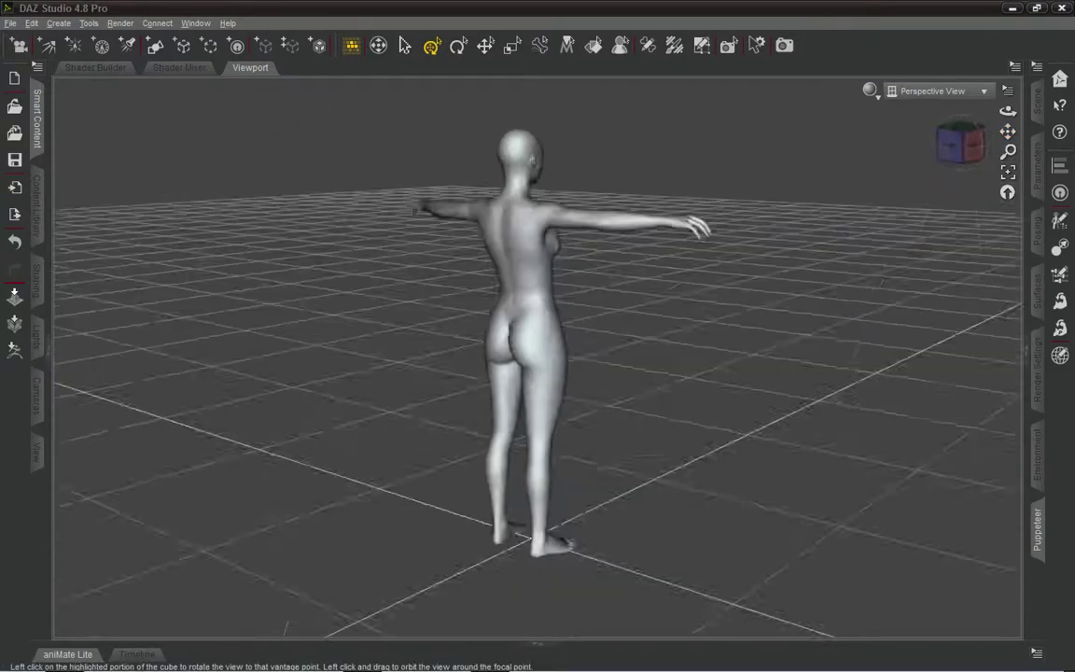
{"action": "left_click", "coordinate": [961, 144]}
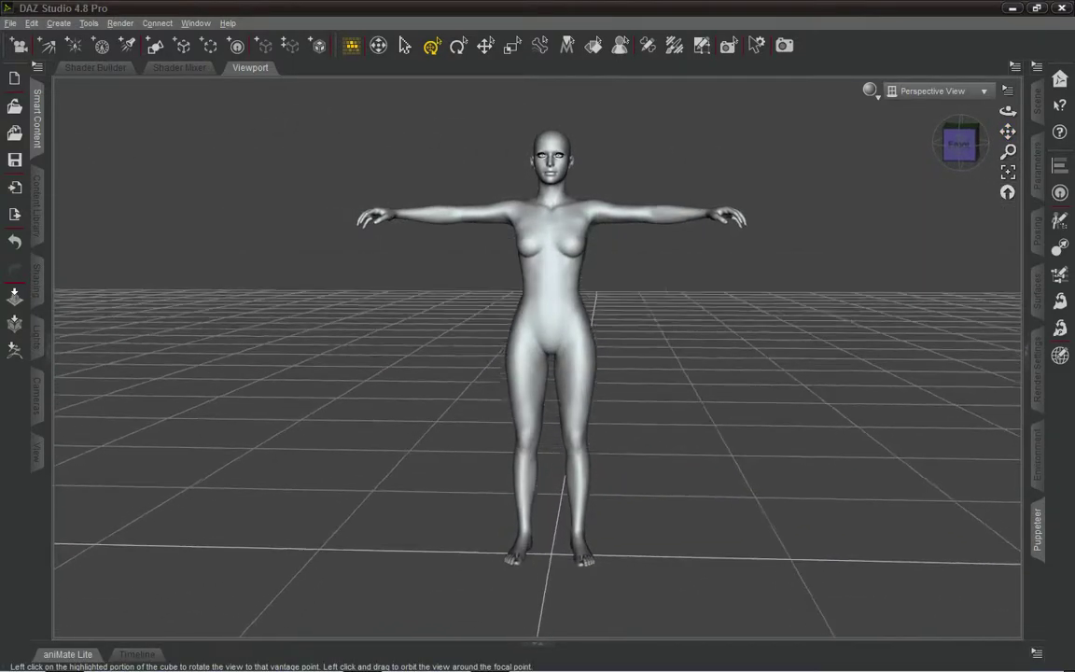
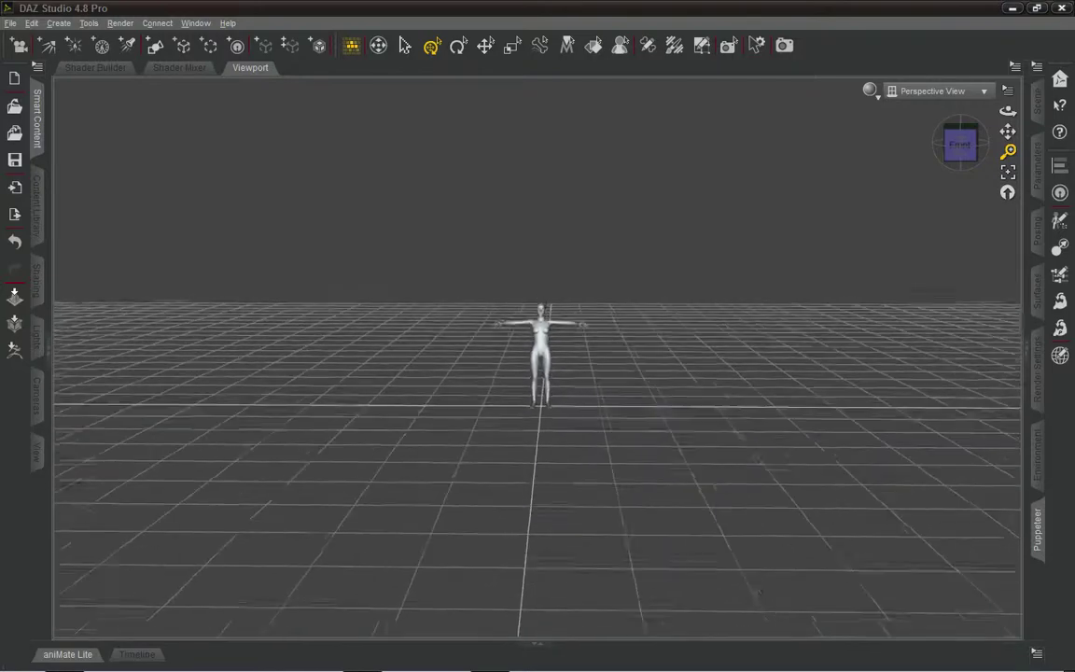
Zoom the view in and out on the figure, going far enough out to see the entire ground grid.
{"action": "mouse_move", "coordinate": [1008, 151]}
{"action": "left_mouse_down"}
{"action": "mouse_move", "coordinate": [1007, 177]}
{"action": "mouse_move", "coordinate": [1007, 103]}
{"action": "mouse_move", "coordinate": [1007, 150]}
{"action": "left_mouse_up"}
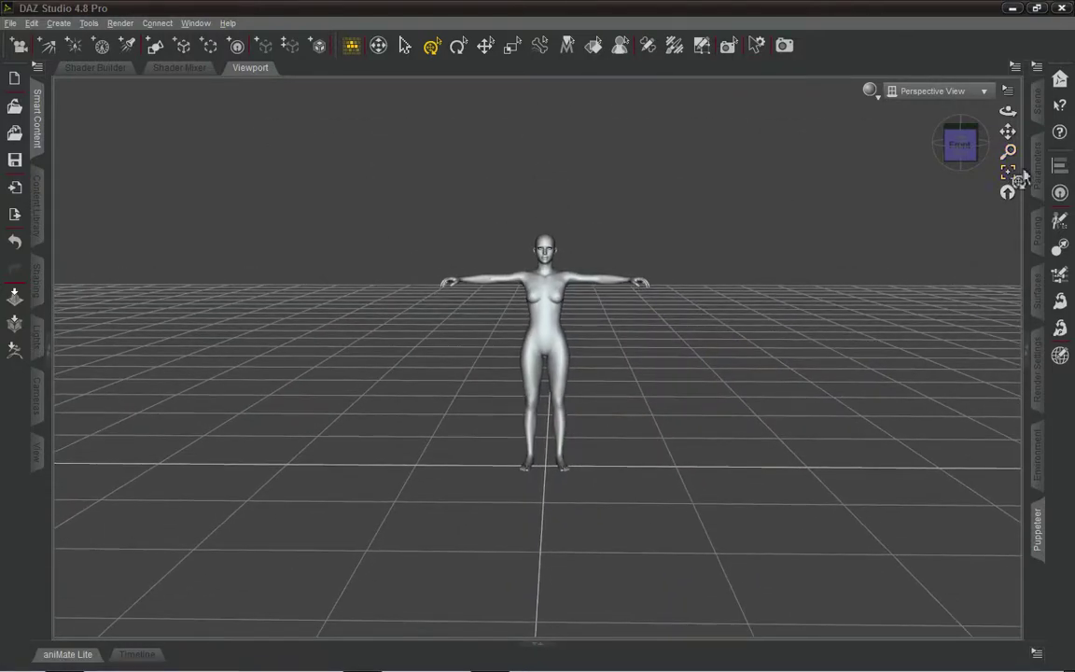
{"action": "mouse_move", "coordinate": [1008, 151]}
{"action": "left_mouse_down"}
{"action": "mouse_move", "coordinate": [1008, 132]}
{"action": "mouse_move", "coordinate": [1008, 157]}
{"action": "left_mouse_up"}
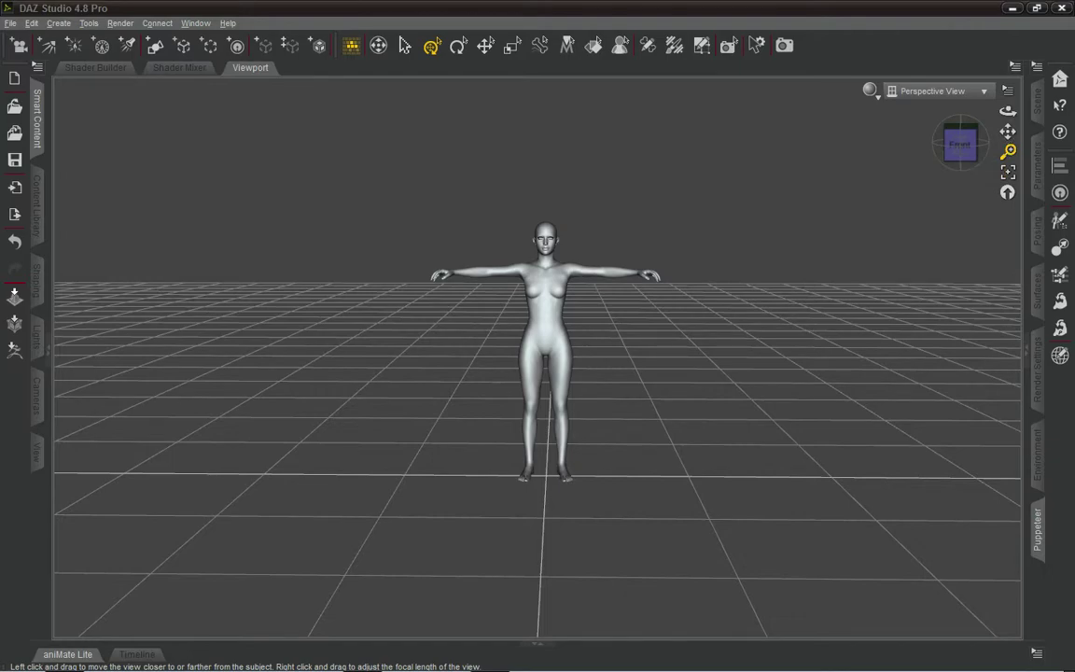
{"action": "left_click_drag", "start_coordinate": [1008, 152], "coordinate": [1008, 201]}
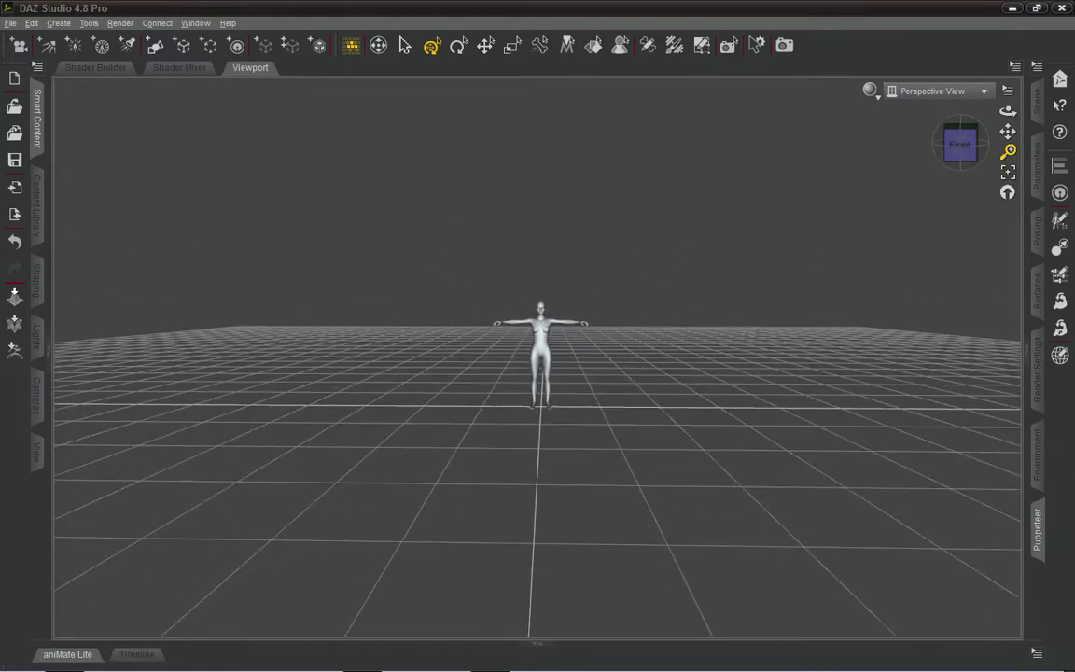
{"action": "left_click_drag", "start_coordinate": [1007, 151], "coordinate": [1008, 179]}
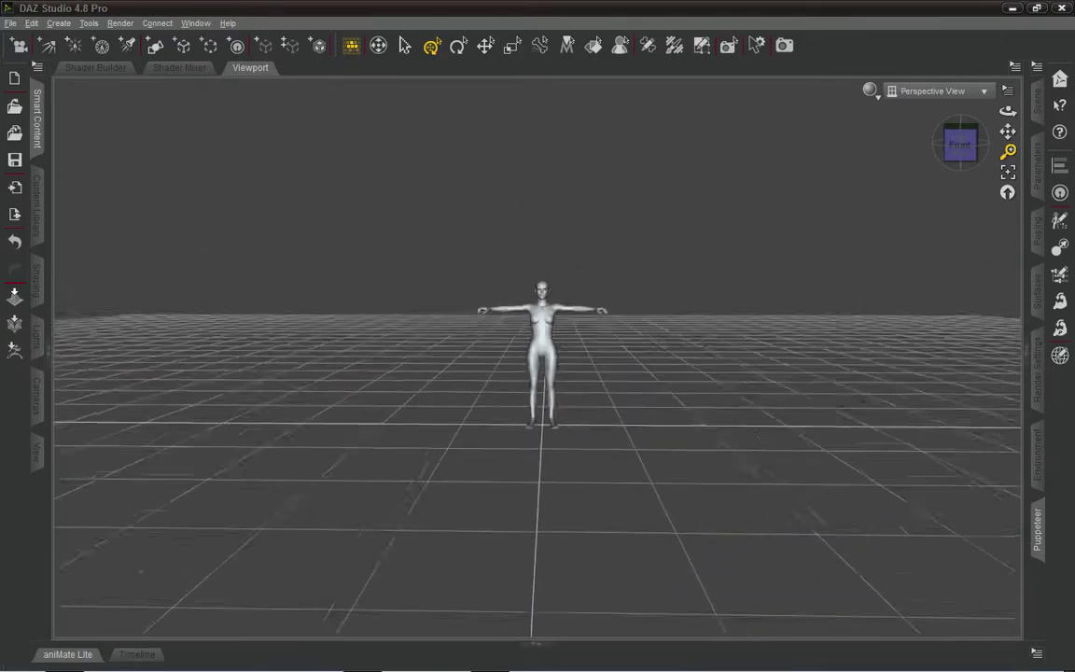
{"action": "mouse_move", "coordinate": [1008, 179]}
{"action": "left_mouse_down"}
{"action": "mouse_move", "coordinate": [1008, 162]}
{"action": "mouse_move", "coordinate": [1007, 183]}
{"action": "left_mouse_up"}
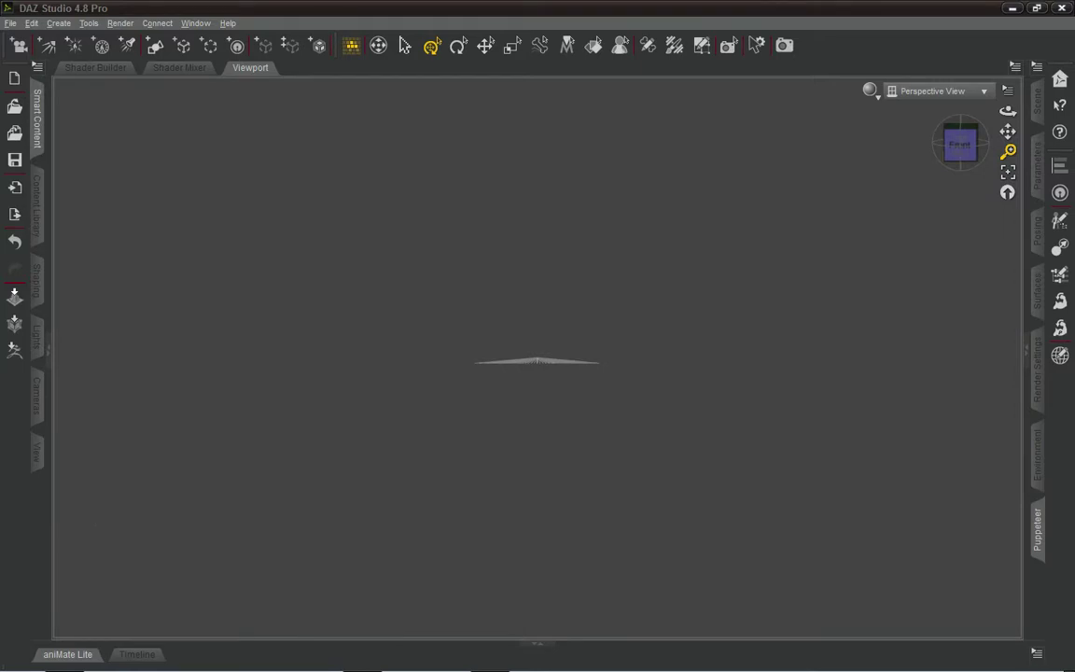
{"action": "left_click_drag", "start_coordinate": [1007, 151], "coordinate": [1008, 190]}
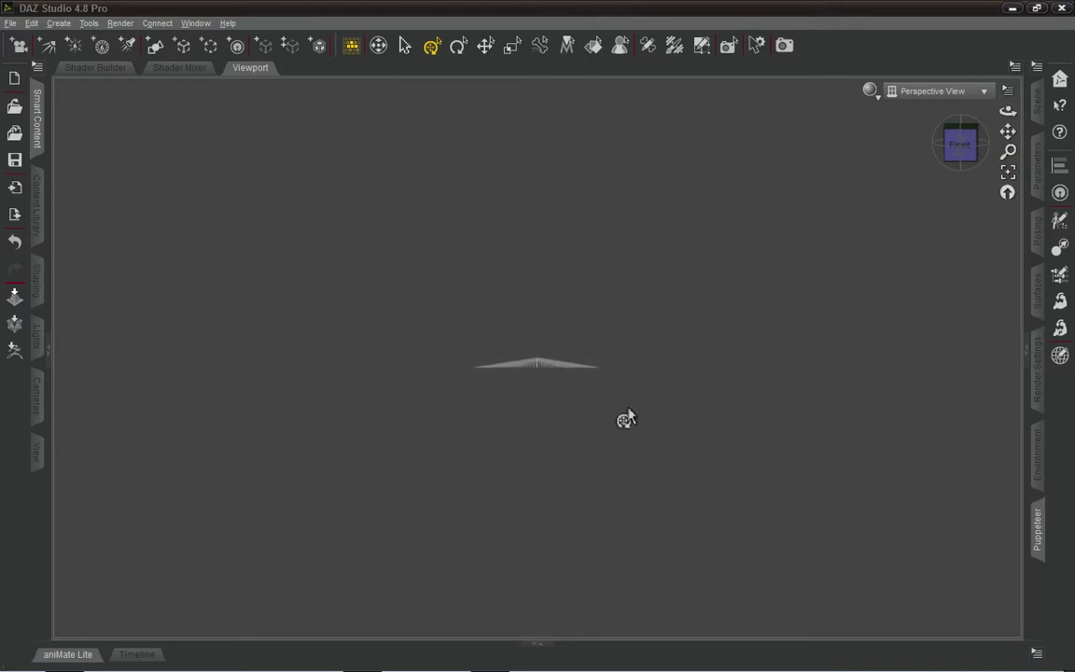
{"action": "scroll", "coordinate": [626, 419], "scroll_direction": "down", "scroll_amount": 5}
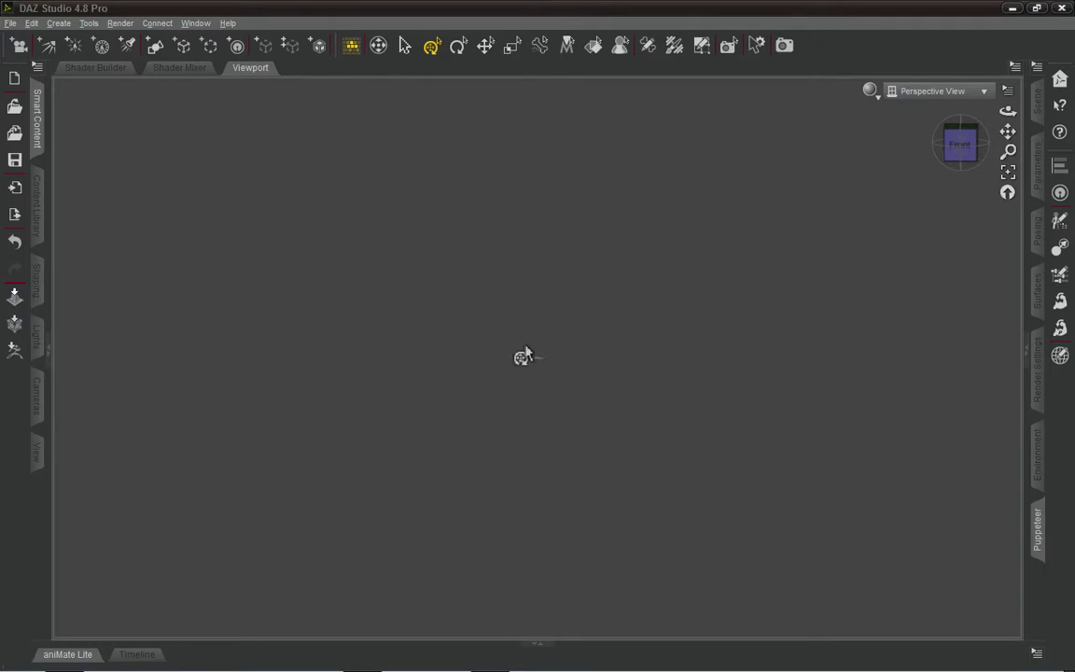
{"action": "scroll", "coordinate": [488, 396], "scroll_direction": "up", "scroll_amount": 3}
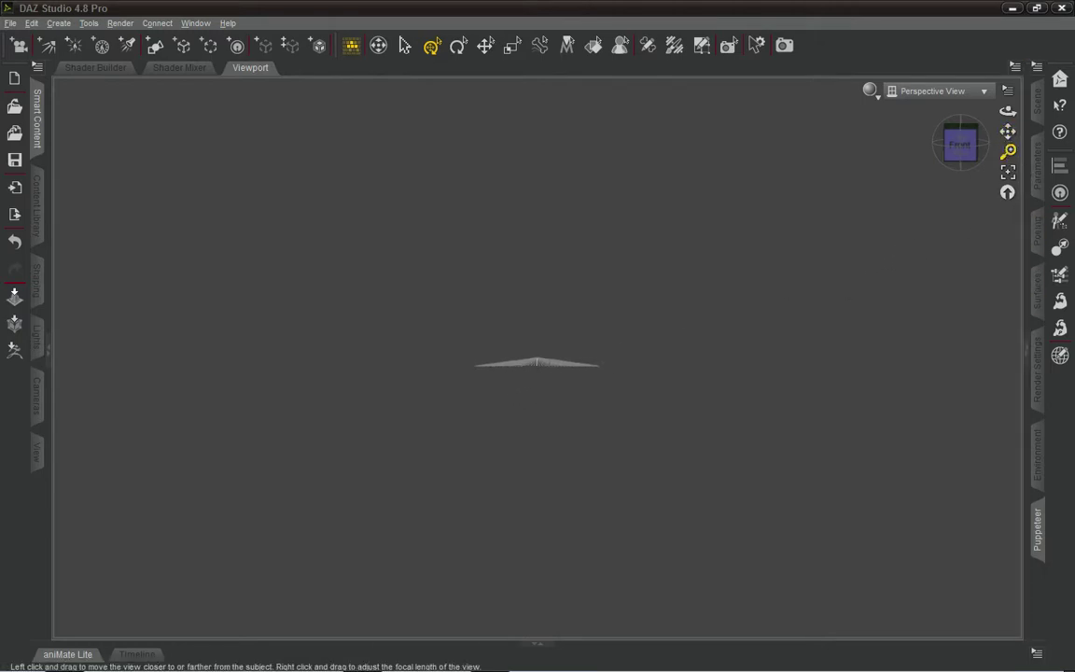
Zoom in from the distant grid to a close-up of the figure's hand, and frame the whole figure in the viewport.
{"action": "left_click_drag", "start_coordinate": [1007, 150], "coordinate": [931, 162]}
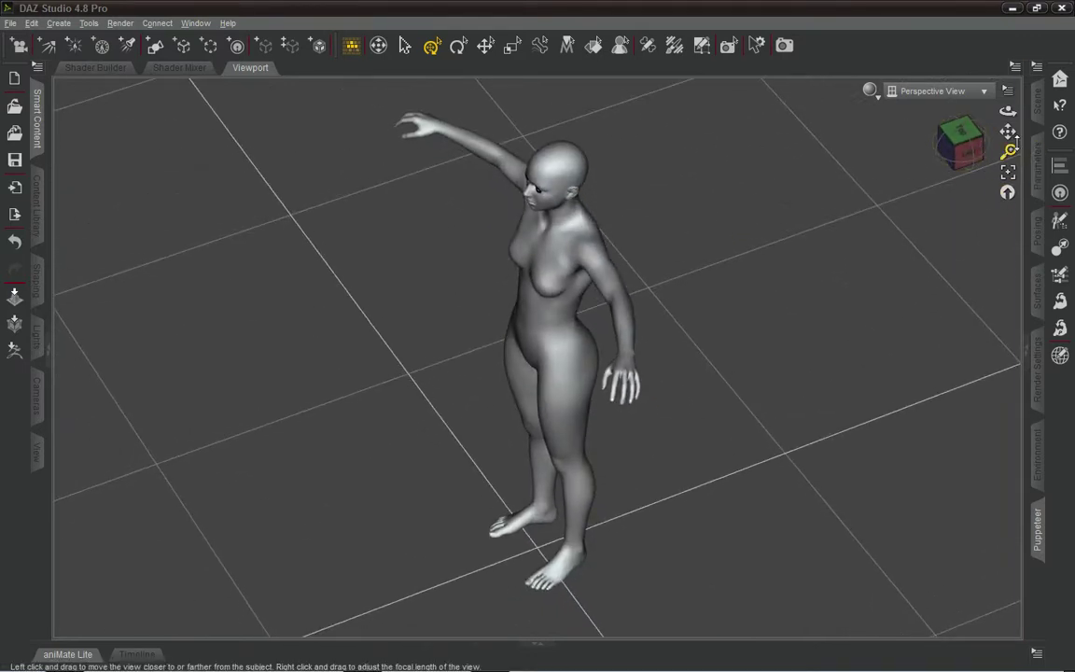
{"action": "left_click_drag", "start_coordinate": [1009, 150], "coordinate": [1009, 151]}
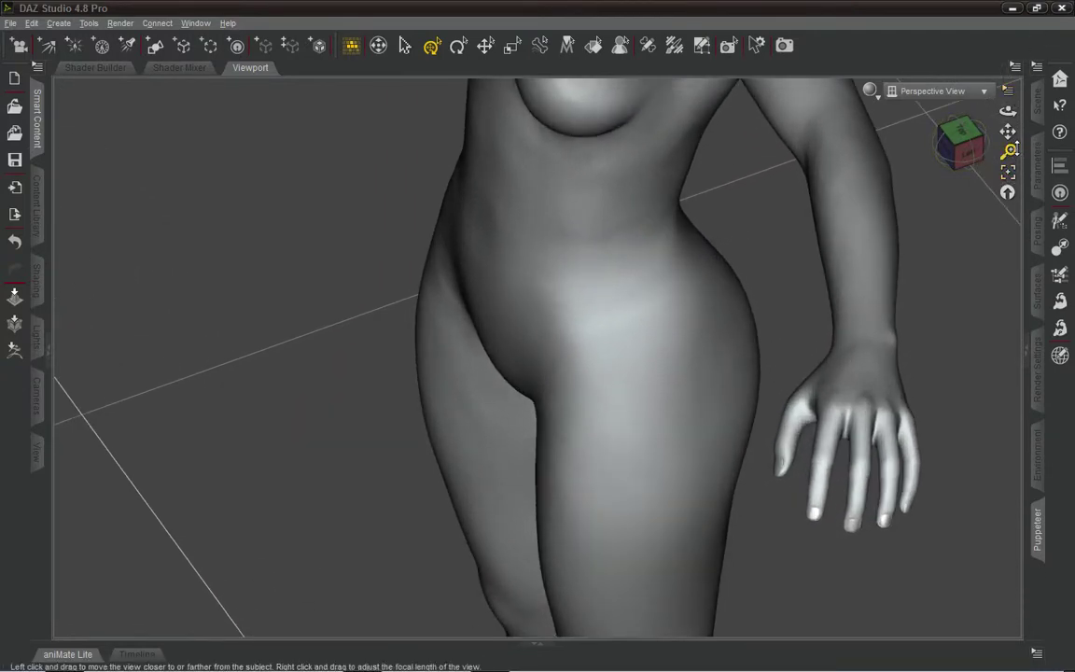
{"action": "left_click_drag", "start_coordinate": [1009, 150], "coordinate": [1008, 150]}
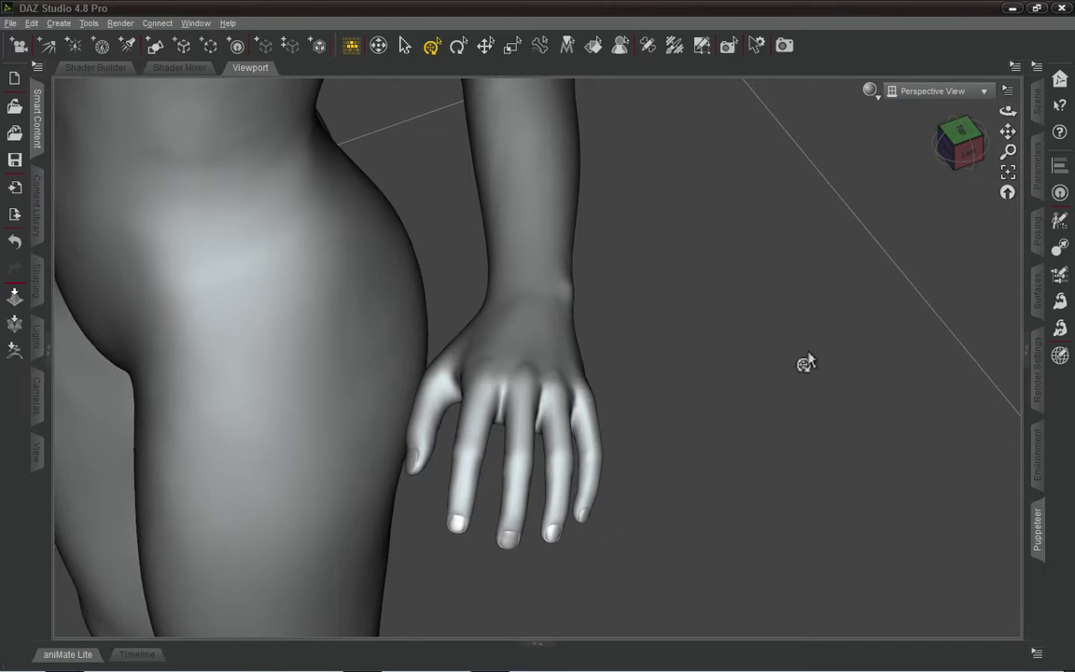
{"action": "left_click", "coordinate": [1009, 172]}
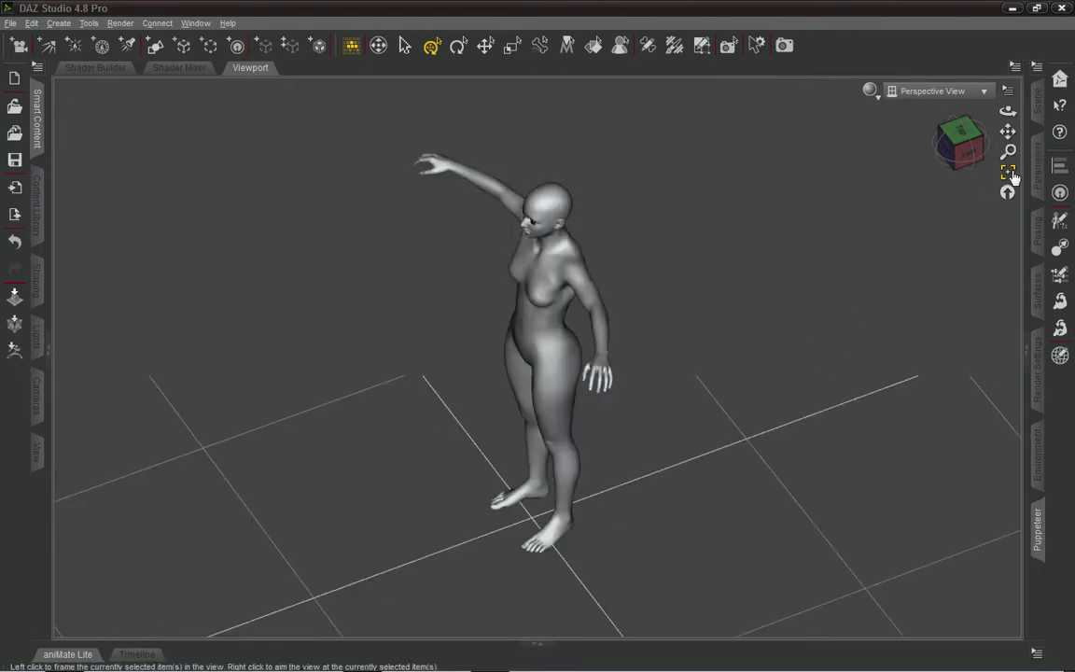
Orbit the view around to the front of the figure and keep the whole figure framed.
{"action": "left_click", "coordinate": [961, 154]}
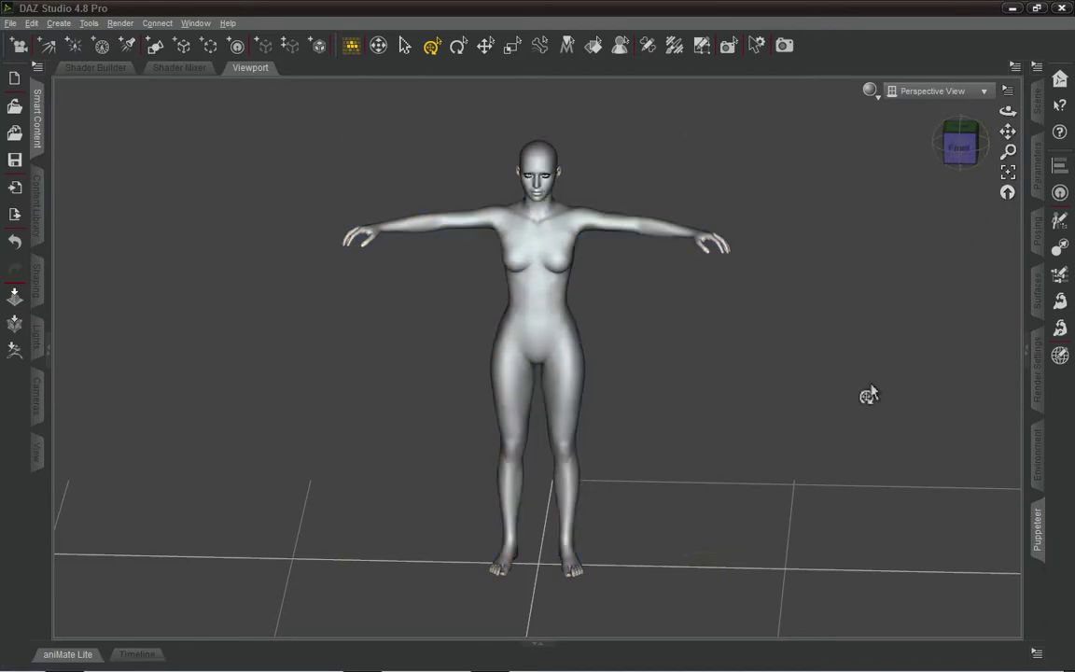
{"action": "left_click", "coordinate": [960, 140]}
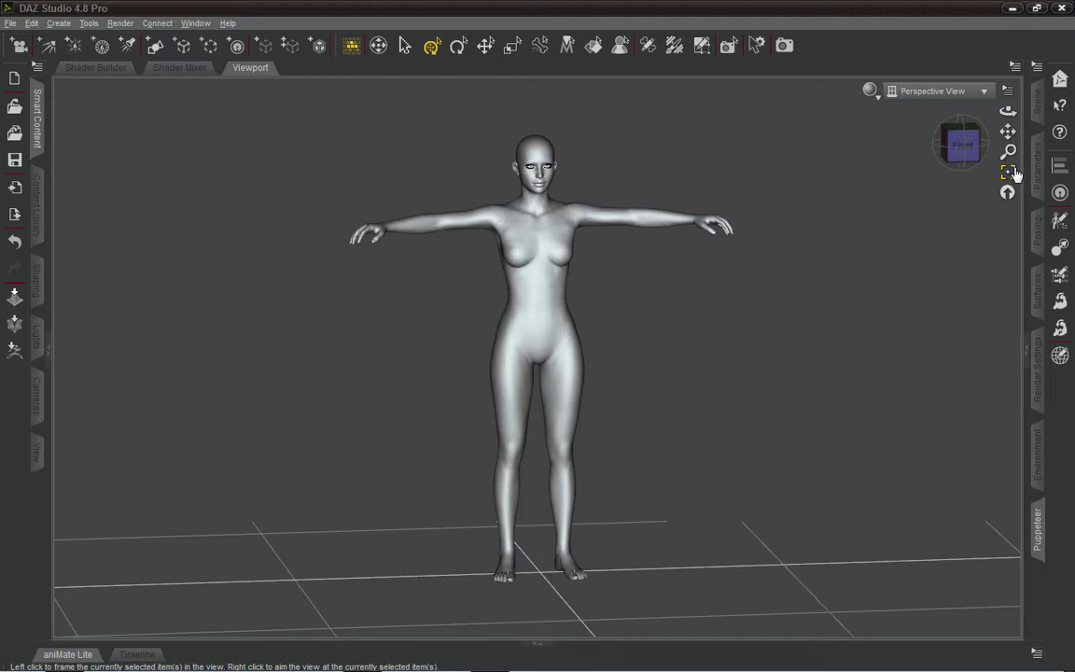
{"action": "left_click", "coordinate": [961, 145]}
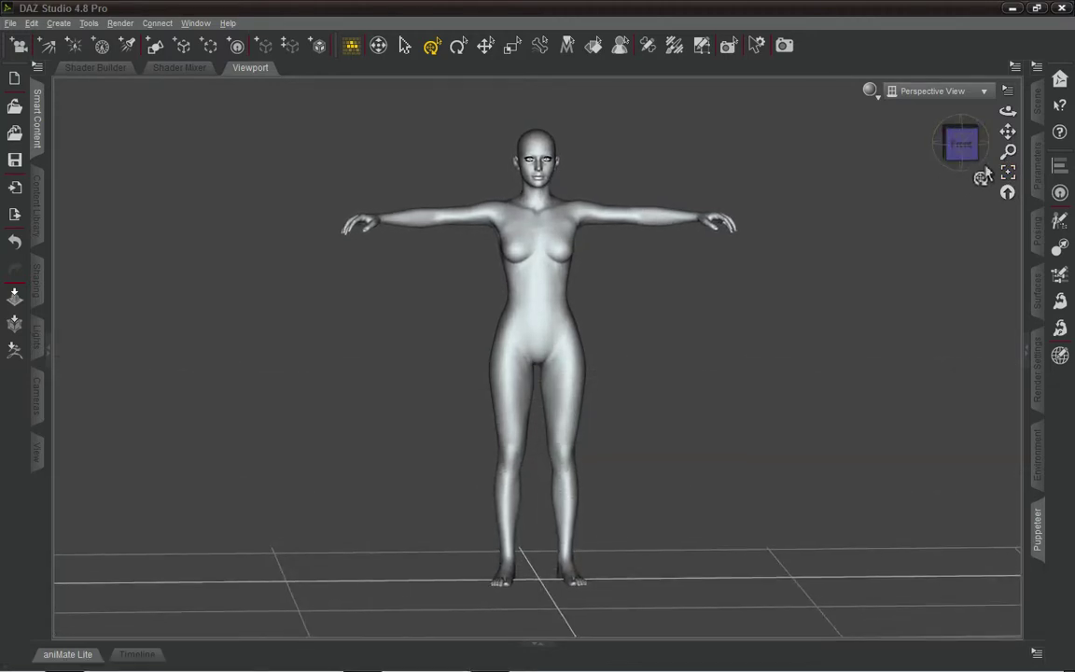
Zoom out until the figure disappears, orbit the empty view, and zoom back in on the figure.
{"action": "left_click_drag", "start_coordinate": [1011, 150], "coordinate": [1011, 243]}
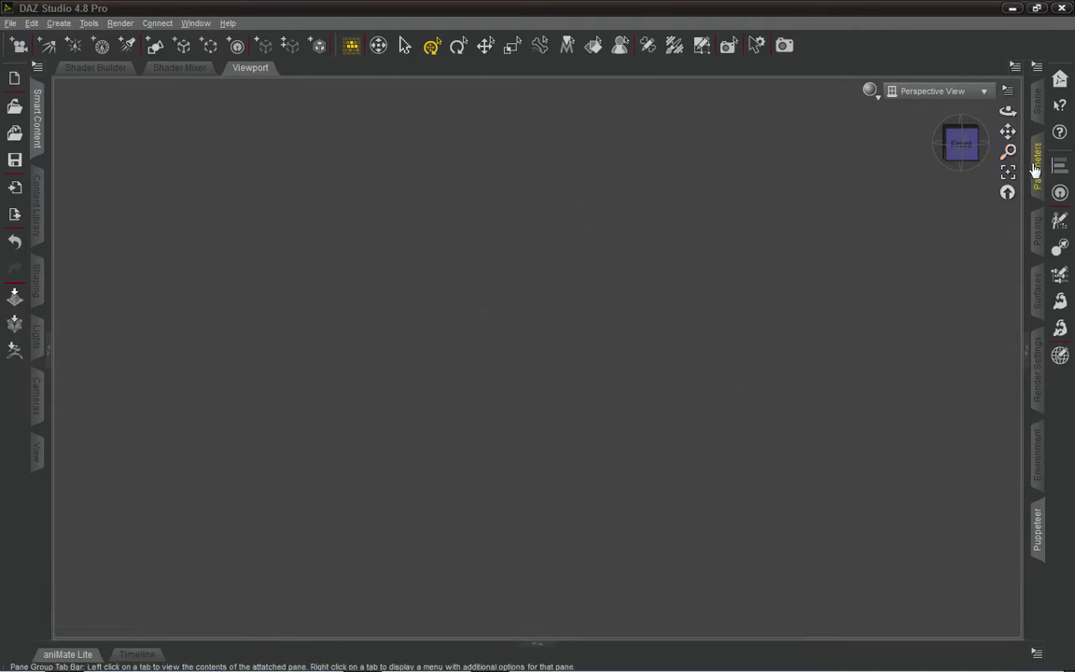
{"action": "left_click_drag", "start_coordinate": [958, 148], "coordinate": [1066, 142]}
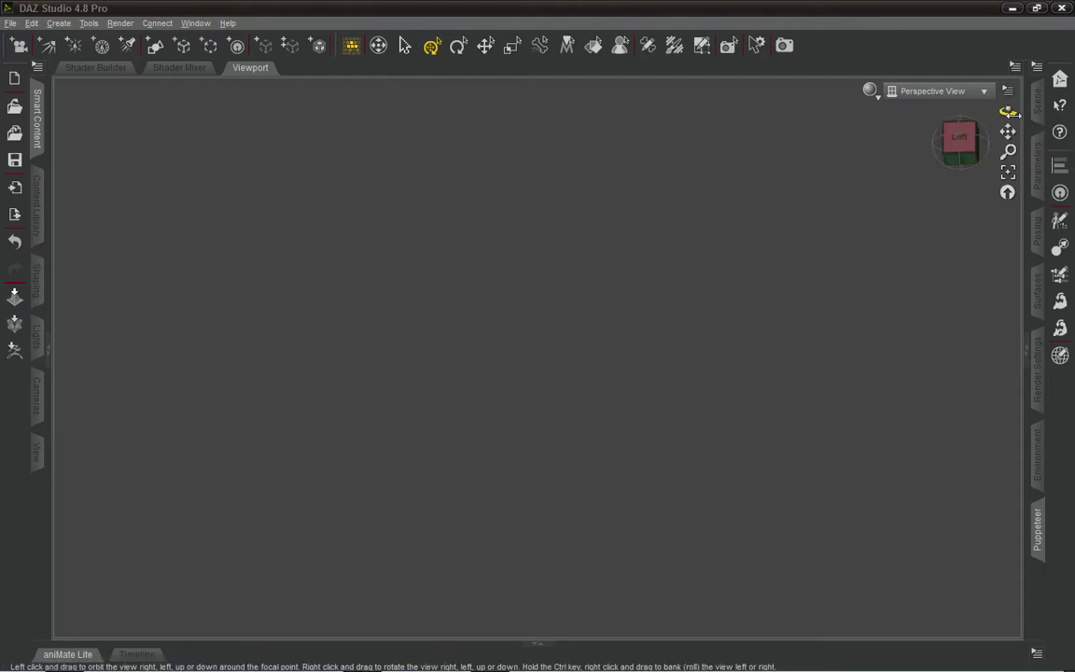
{"action": "left_click_drag", "start_coordinate": [1009, 112], "coordinate": [998, 136]}
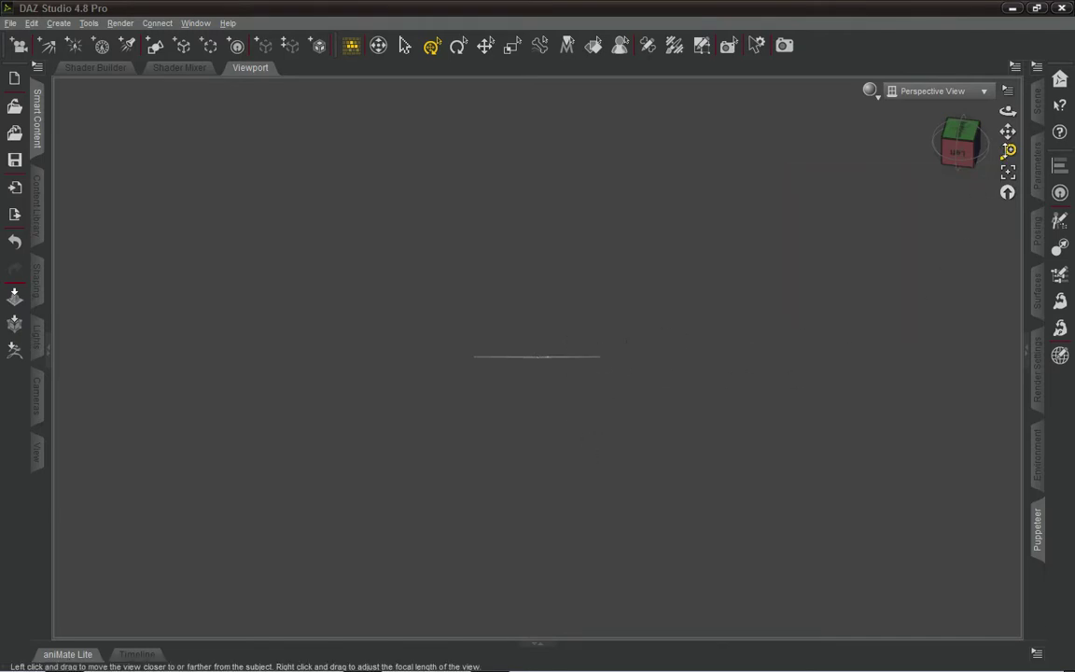
{"action": "left_click_drag", "start_coordinate": [1007, 151], "coordinate": [1008, 104]}
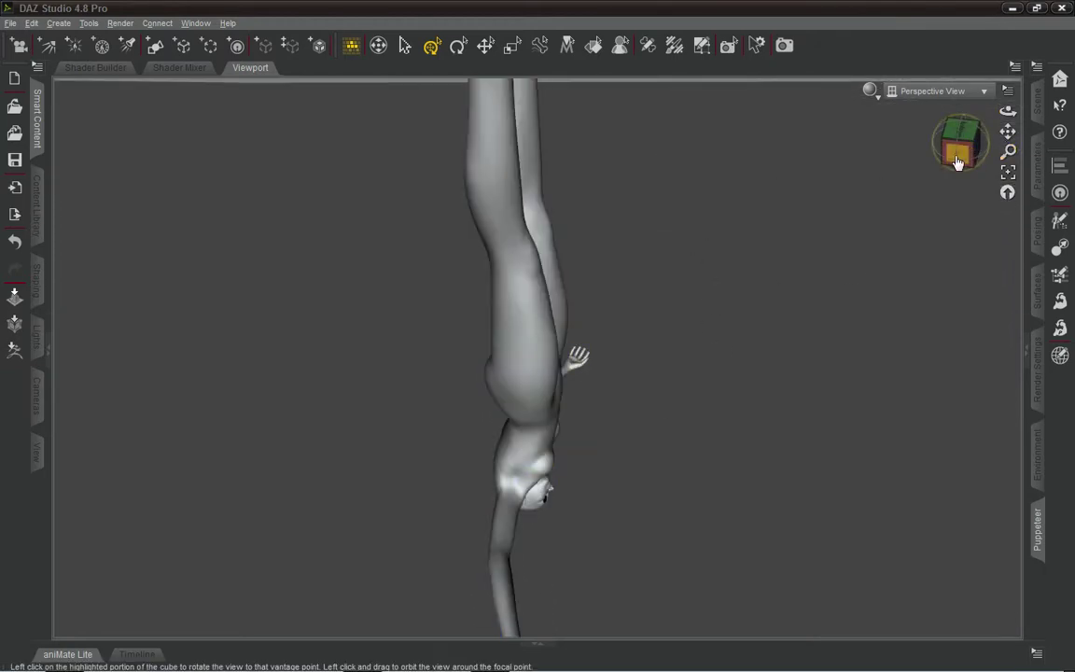
Snap the view to the figure's Left side, orbit it over the top, and snap it to the Front.
{"action": "left_click", "coordinate": [956, 161]}
{"action": "scroll", "coordinate": [757, 264], "scroll_direction": "up", "scroll_amount": 3}
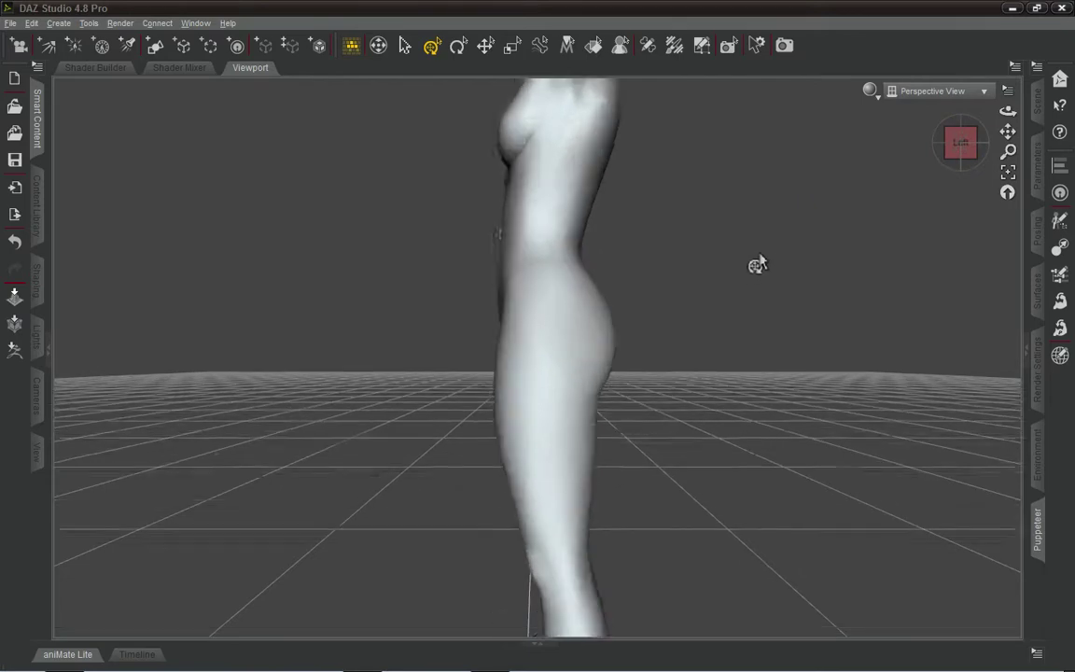
{"action": "scroll", "coordinate": [773, 258], "scroll_direction": "down", "scroll_amount": 8}
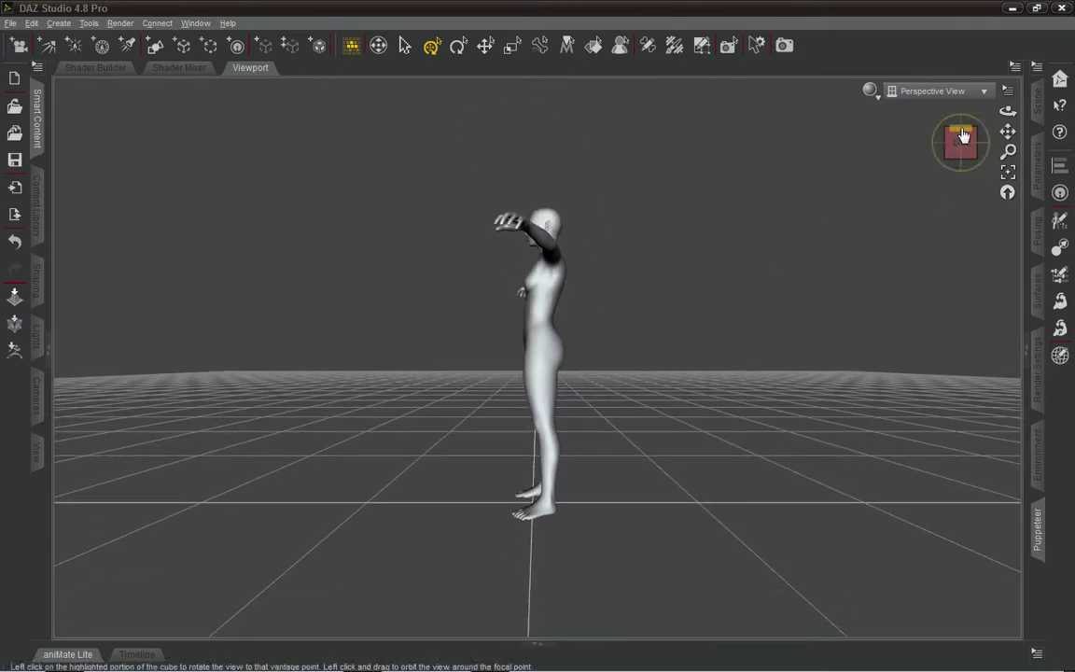
{"action": "left_click", "coordinate": [963, 135]}
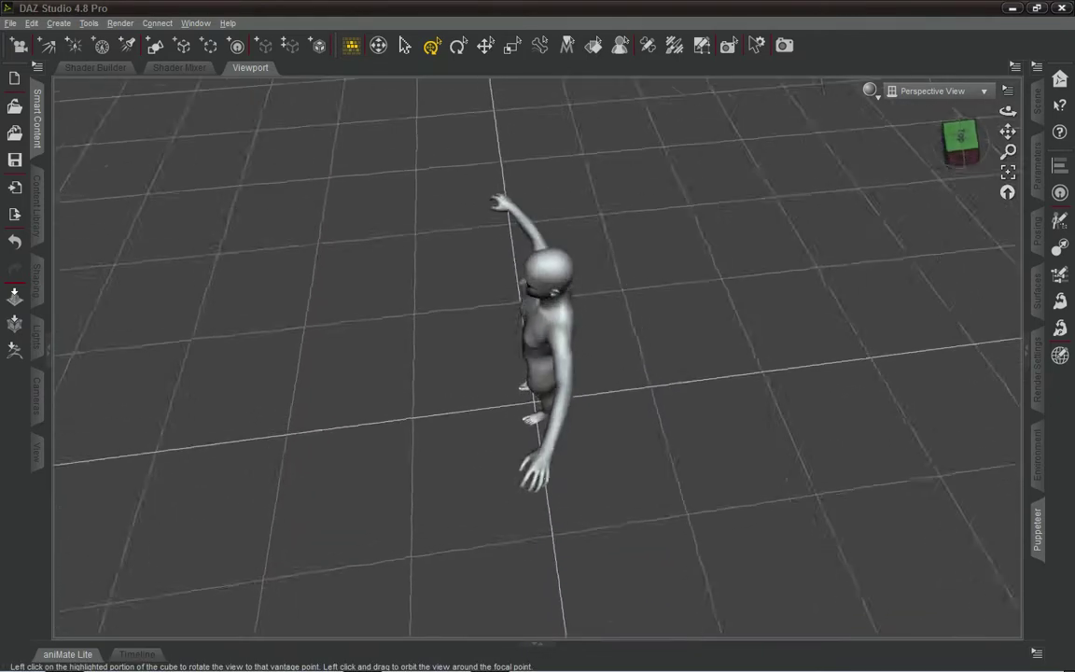
{"action": "left_click_drag", "start_coordinate": [961, 140], "coordinate": [936, 159]}
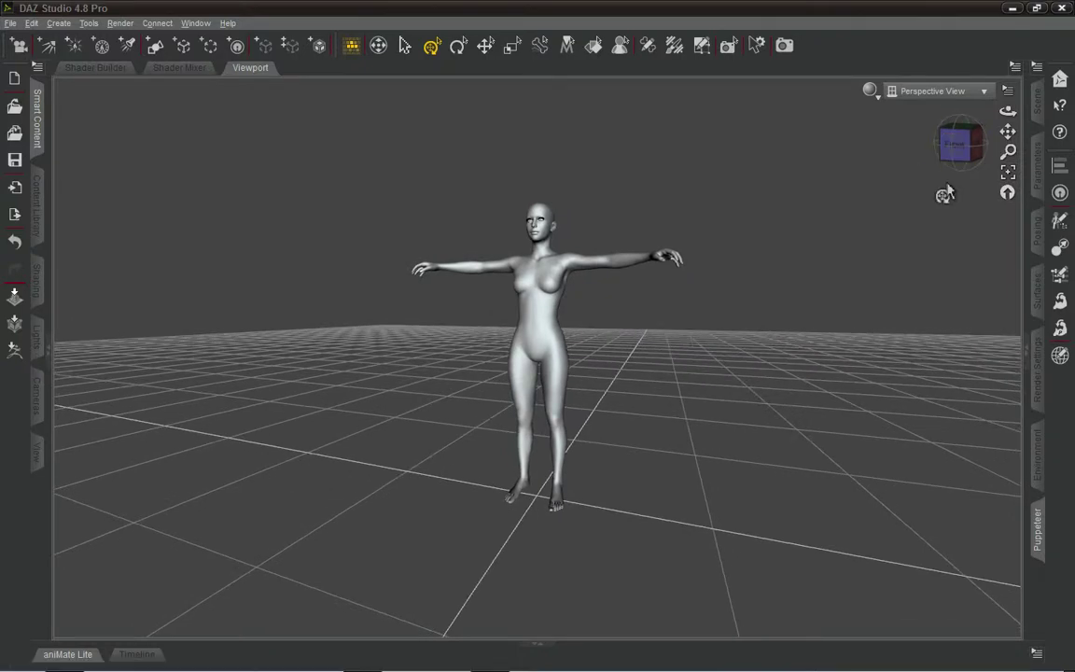
{"action": "left_click", "coordinate": [958, 154]}
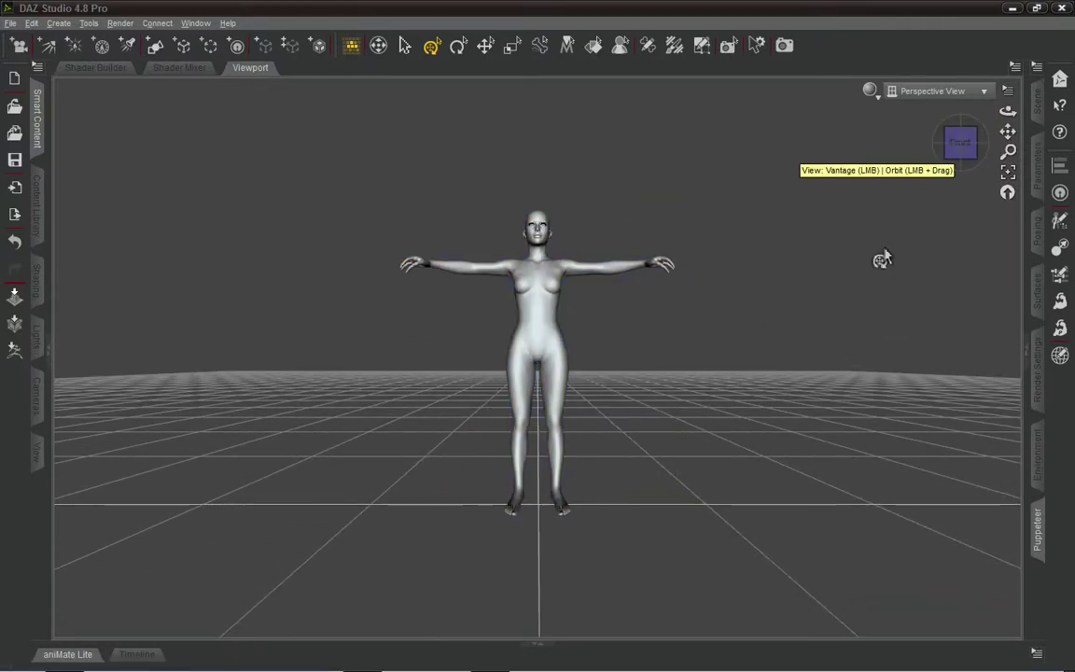
Orbit to the figure's Right side, snap to that vantage, and return to the straight Front view.
{"action": "left_click", "coordinate": [949, 144]}
{"action": "left_click_drag", "start_coordinate": [923, 149], "coordinate": [904, 153]}
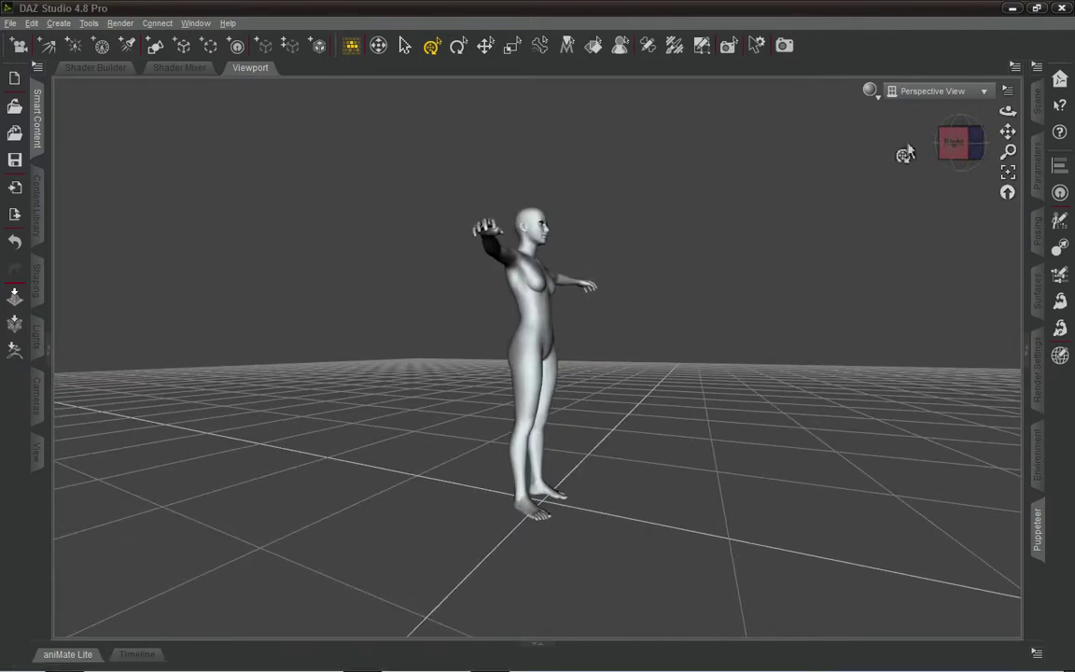
{"action": "left_click", "coordinate": [953, 147]}
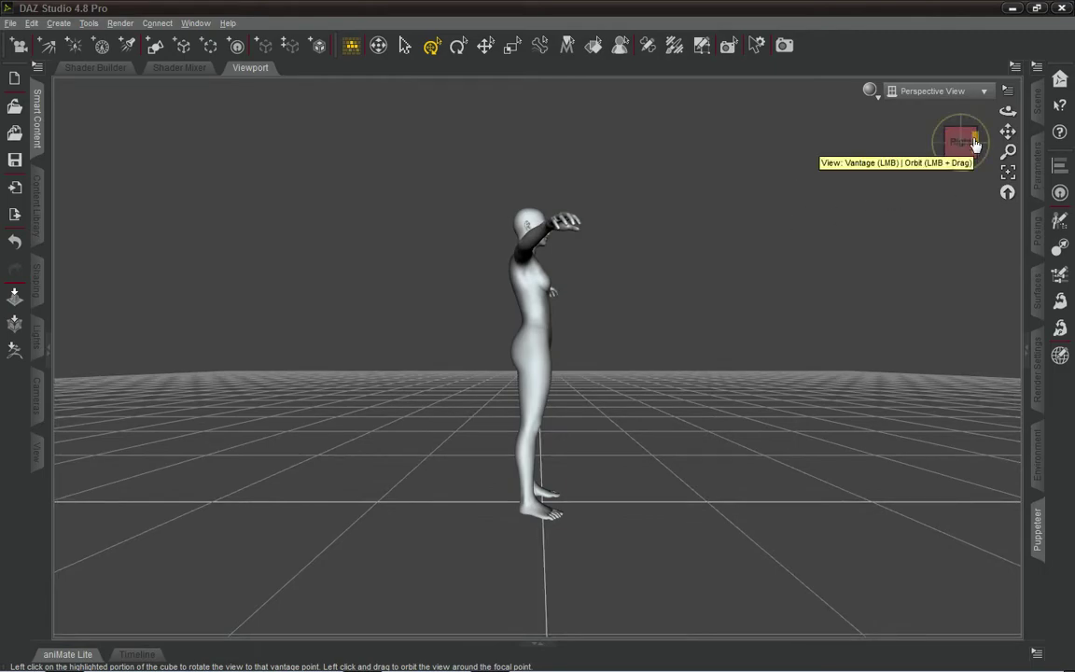
{"action": "left_click_drag", "start_coordinate": [974, 144], "coordinate": [894, 159]}
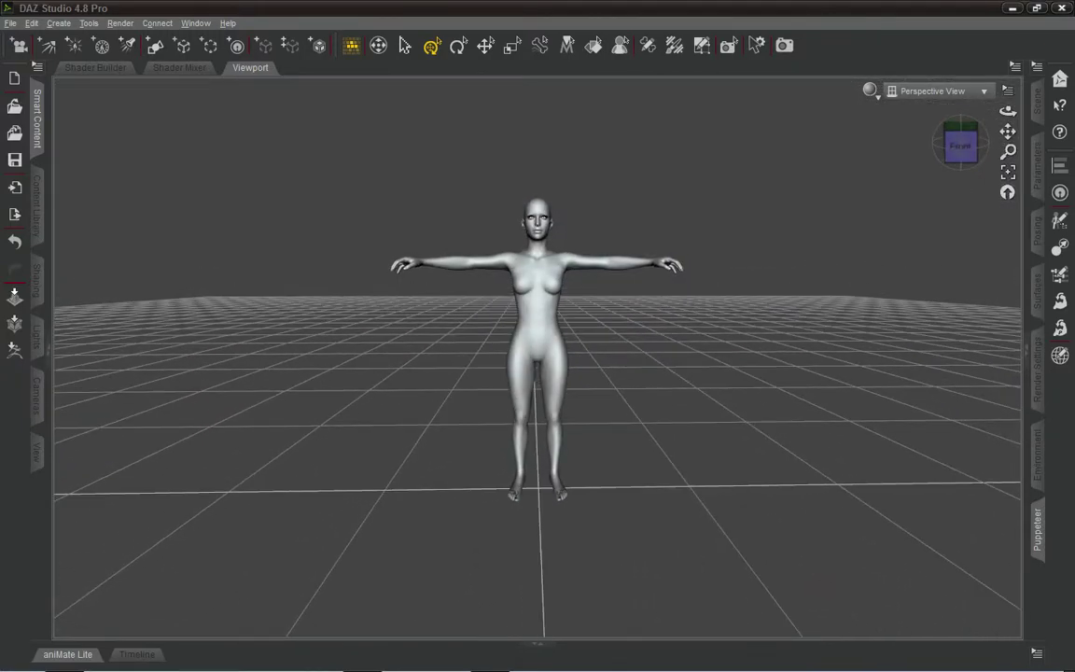
{"action": "left_click", "coordinate": [960, 134]}
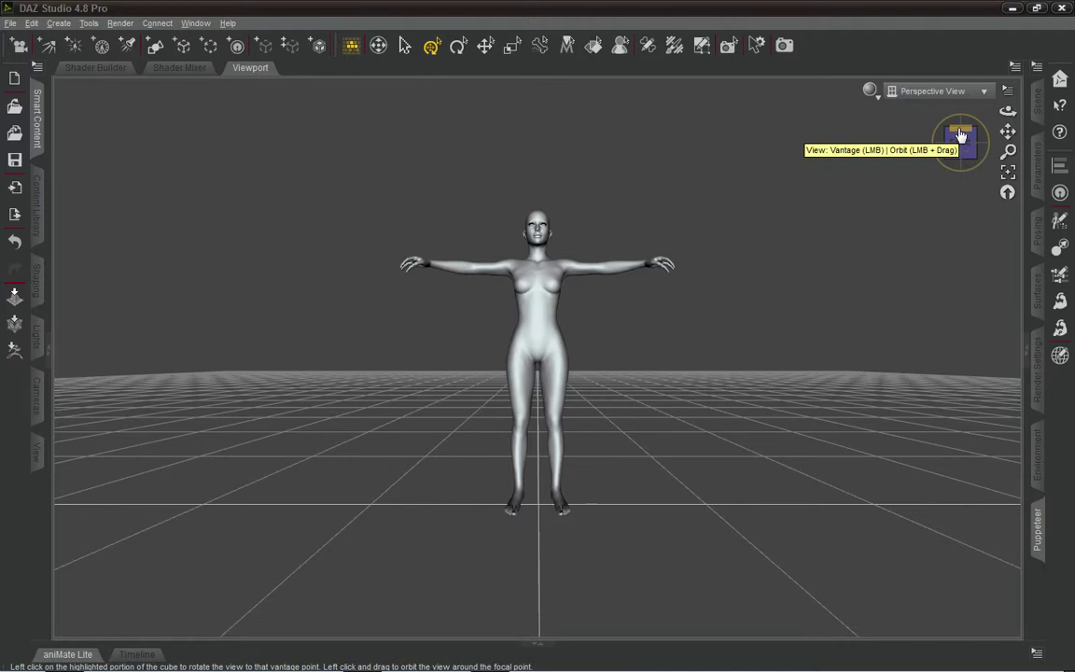
View the figure from the view cube's edge vantages: top-front, bottom-front and front-right.
{"action": "left_click", "coordinate": [961, 133]}
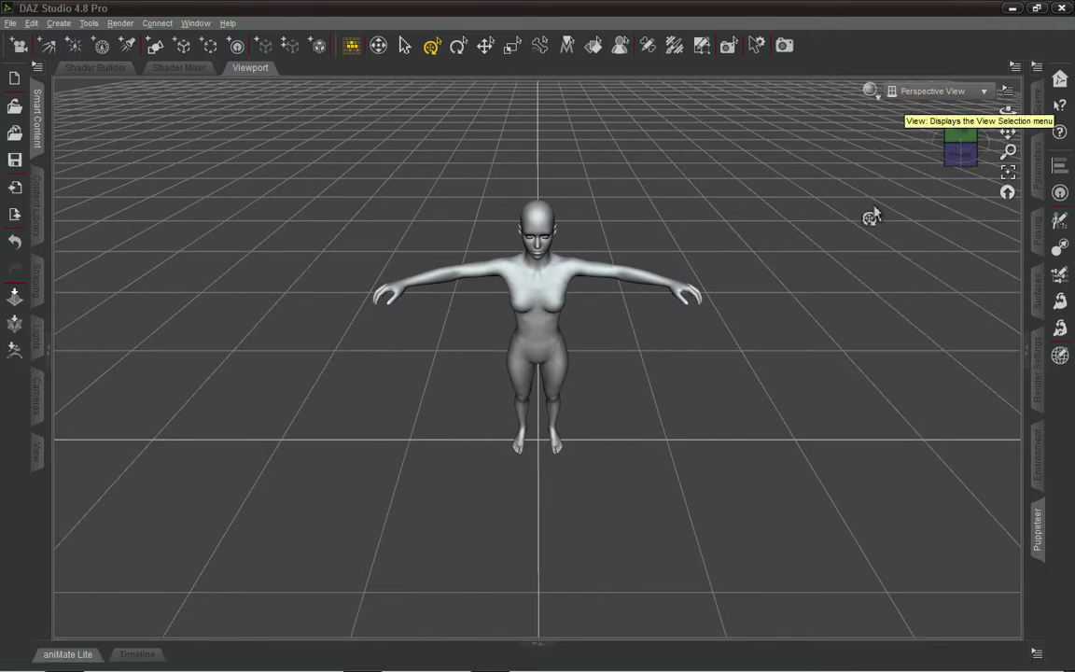
{"action": "left_click", "coordinate": [967, 174]}
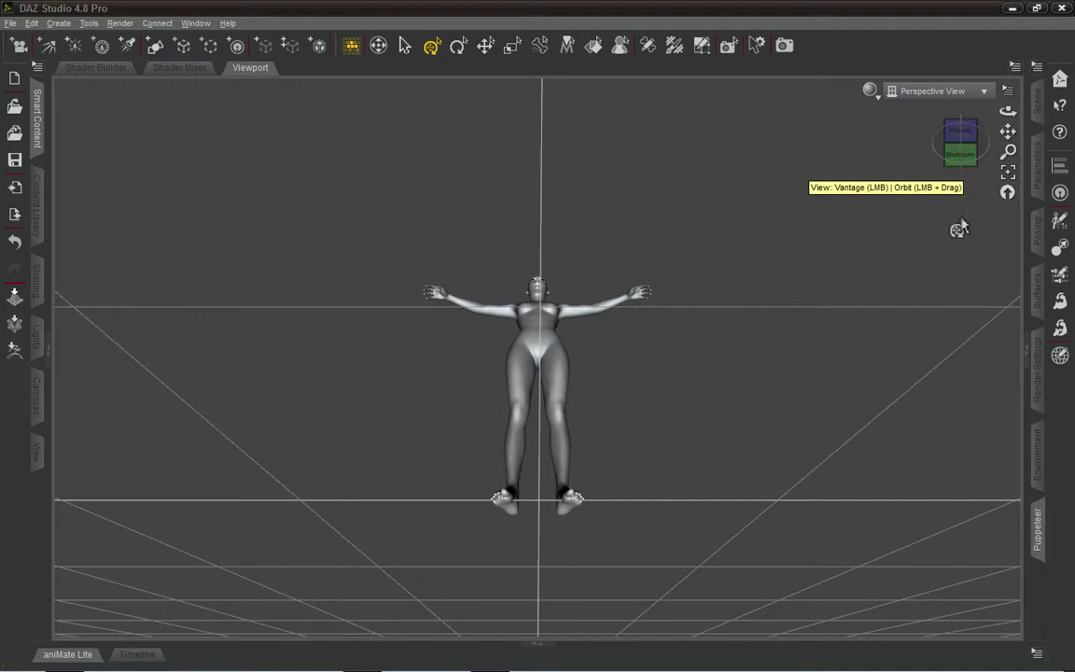
{"action": "left_click", "coordinate": [948, 136]}
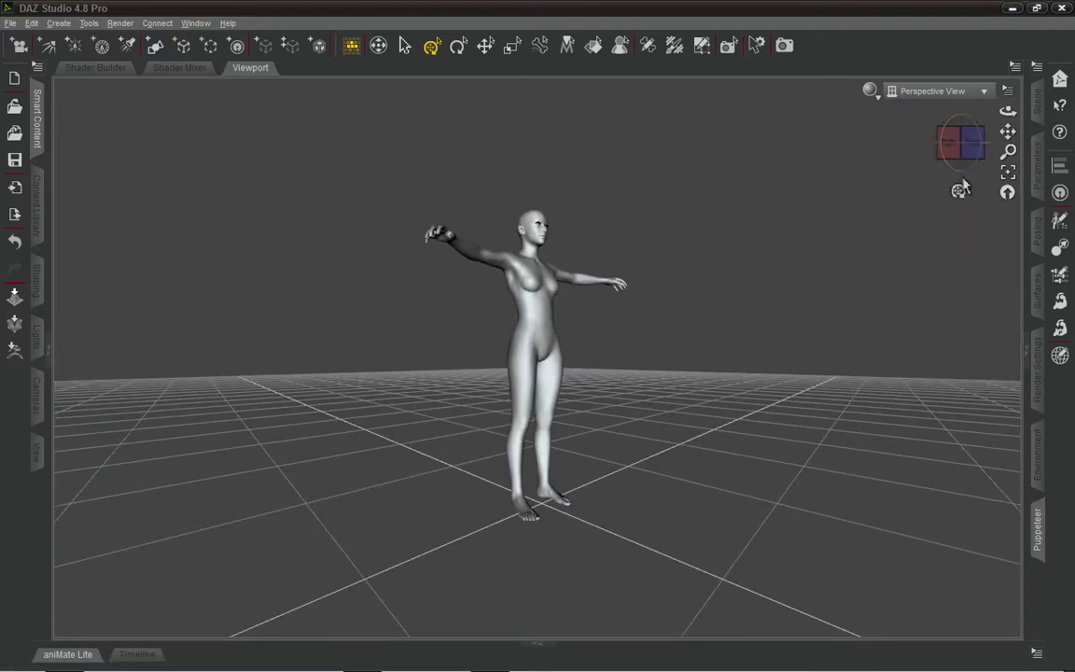
Orbit back to the front, and view the figure from the front-left and back-left edge vantages.
{"action": "left_click_drag", "start_coordinate": [954, 143], "coordinate": [1073, 143]}
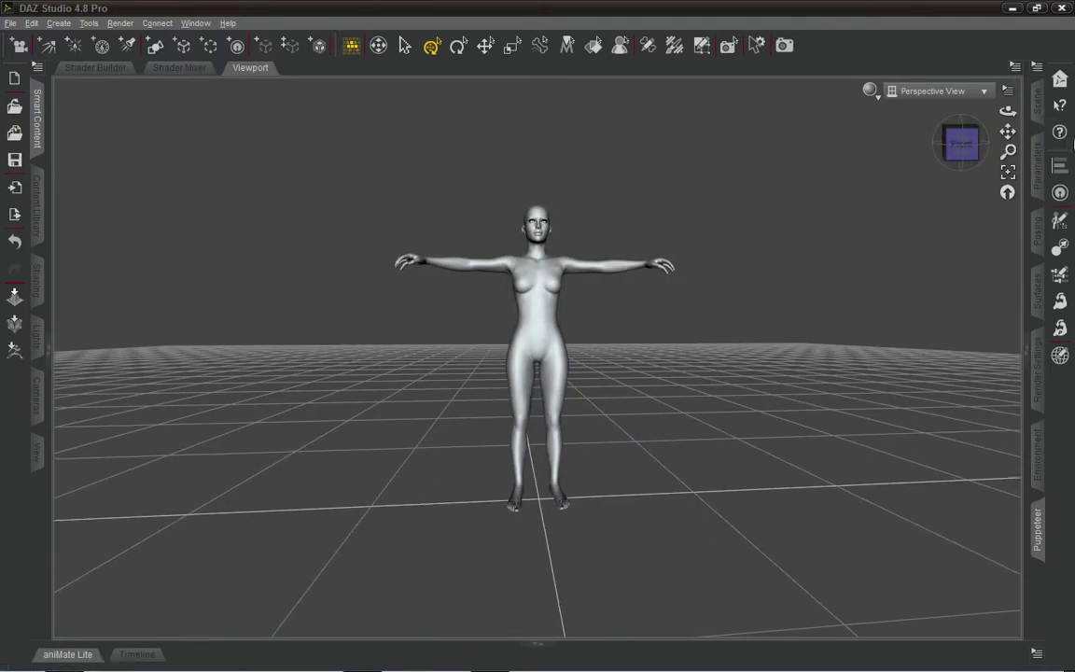
{"action": "left_click_drag", "start_coordinate": [978, 148], "coordinate": [999, 201]}
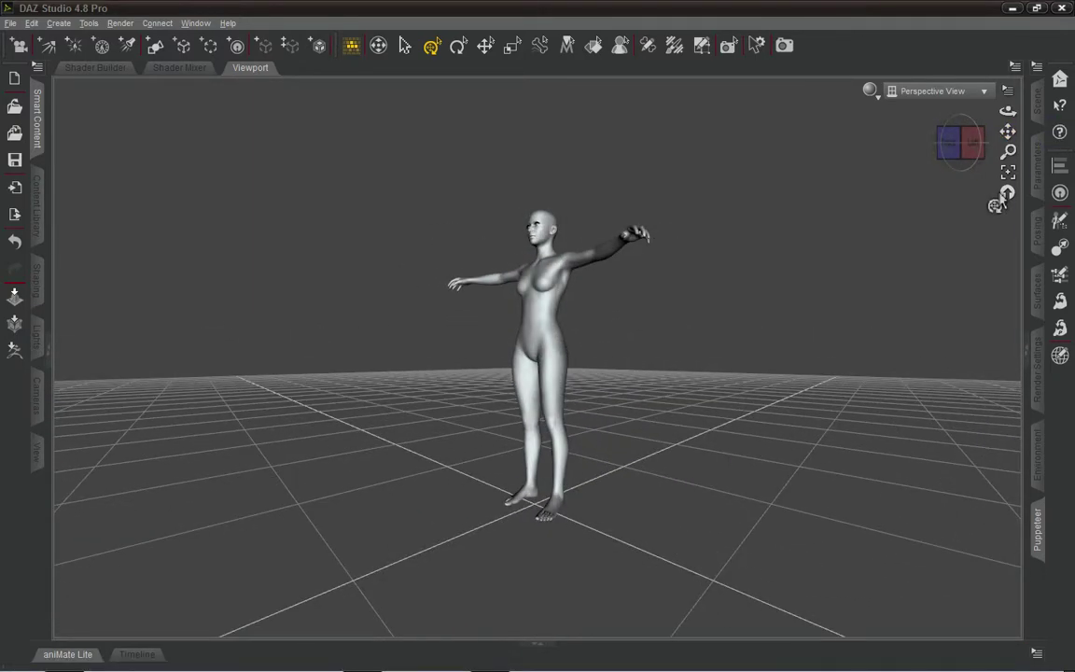
{"action": "left_click", "coordinate": [986, 143]}
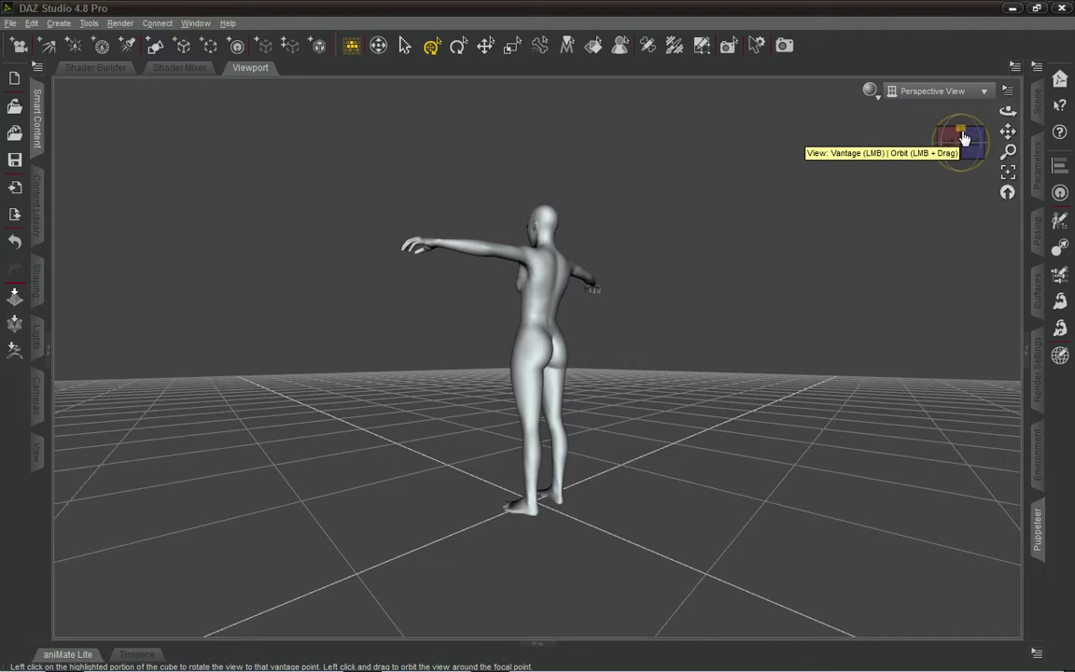
View the back-left of the figure from the top and bottom corner vantages, and return to an angled front view.
{"action": "left_click", "coordinate": [964, 138]}
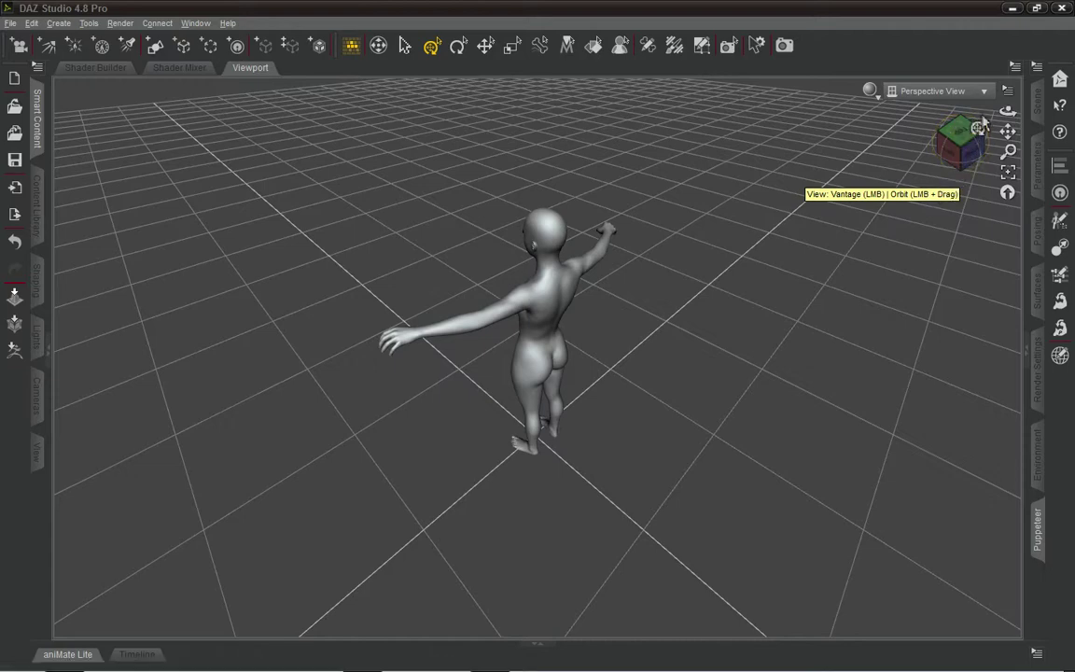
{"action": "left_click", "coordinate": [962, 176]}
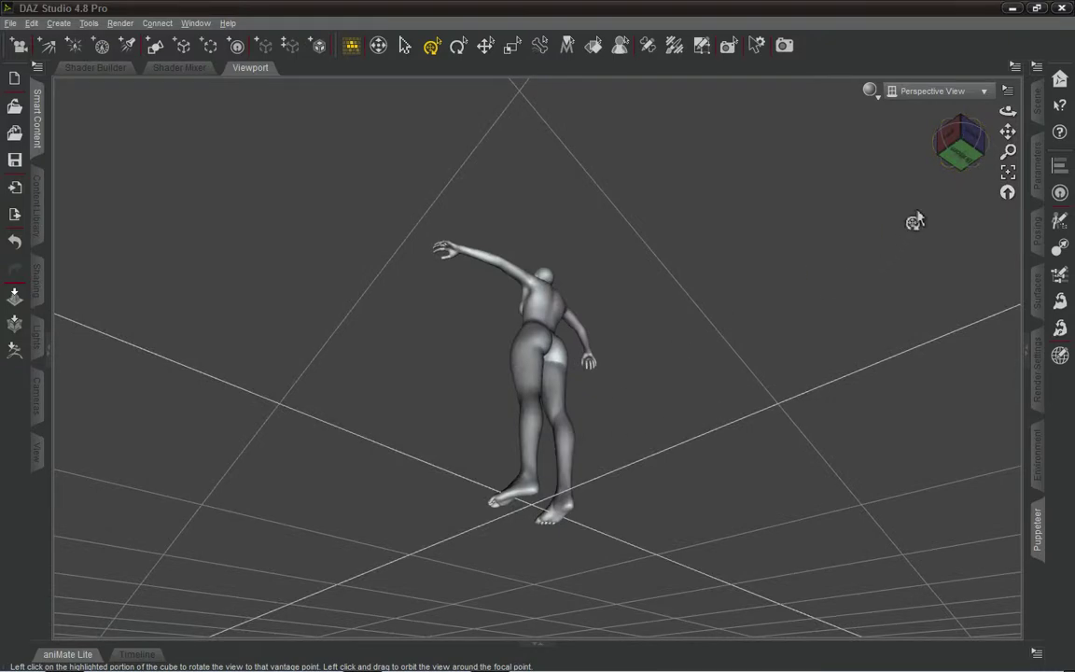
{"action": "left_click", "coordinate": [952, 143]}
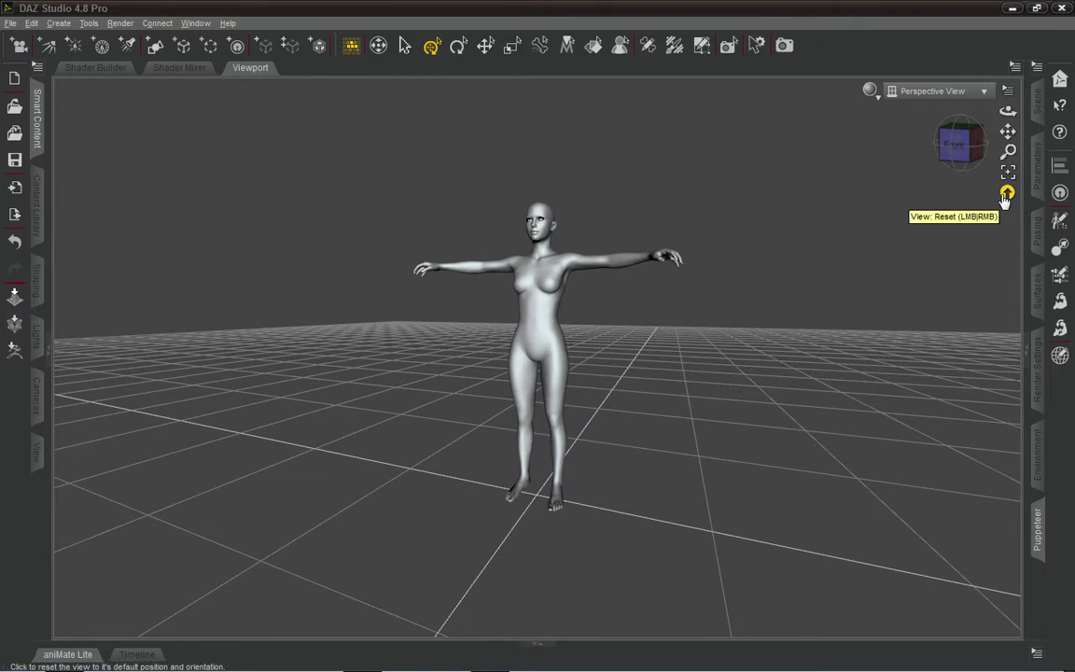
Reset the view to its default position and orientation, repeating it after zooming far out and after orbiting around the figure.
{"action": "left_click", "coordinate": [1005, 196]}
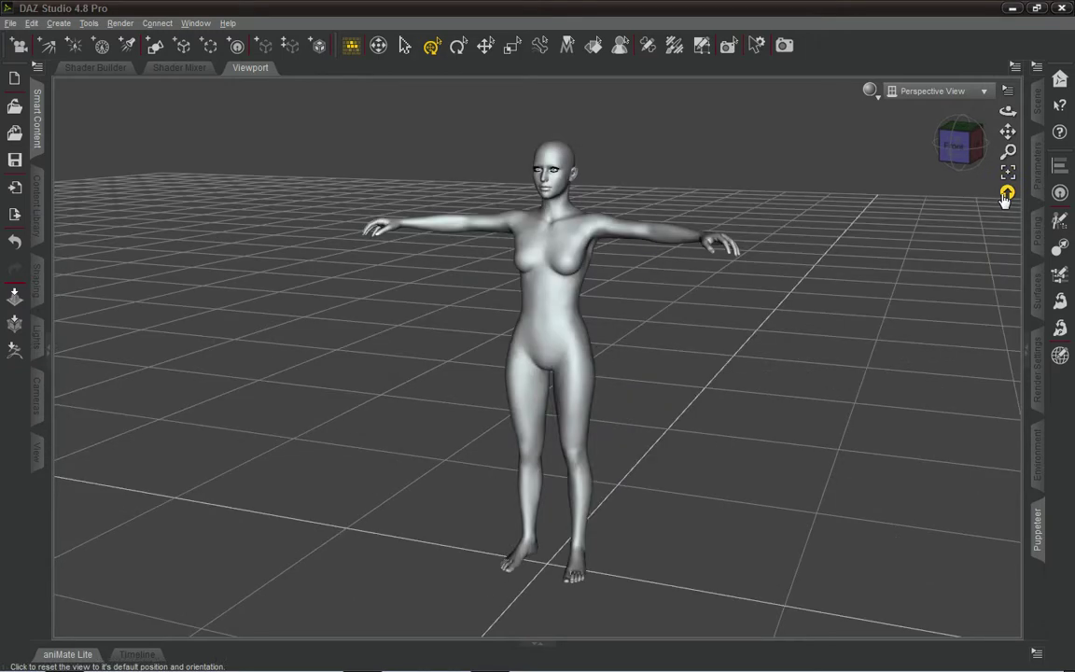
{"action": "left_click_drag", "start_coordinate": [1005, 152], "coordinate": [1005, 243]}
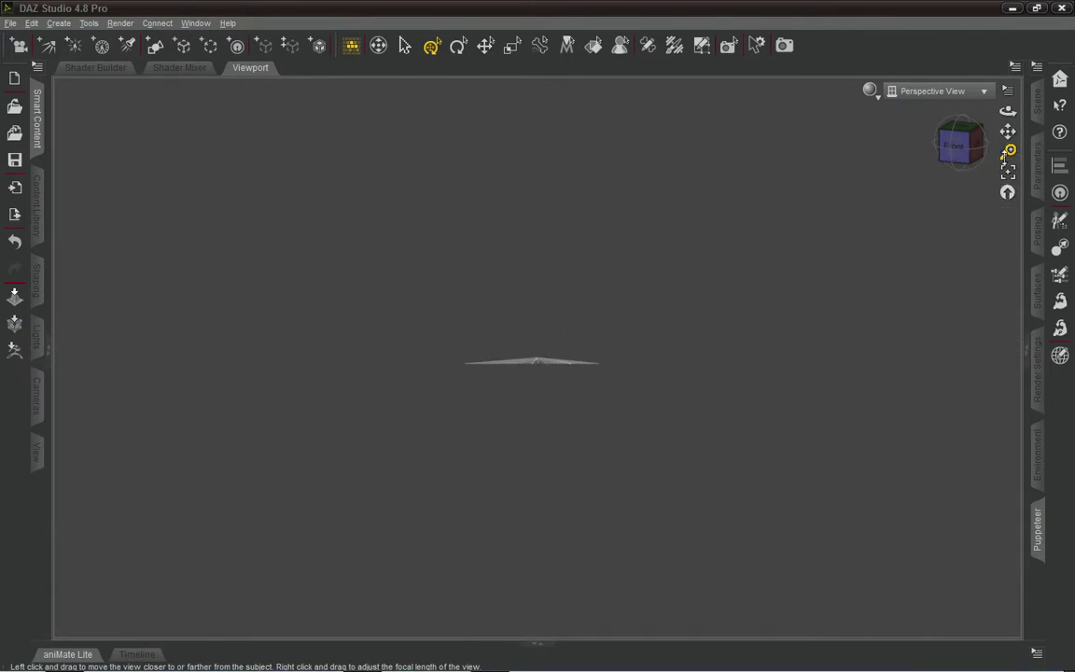
{"action": "left_click_drag", "start_coordinate": [959, 151], "coordinate": [1000, 86]}
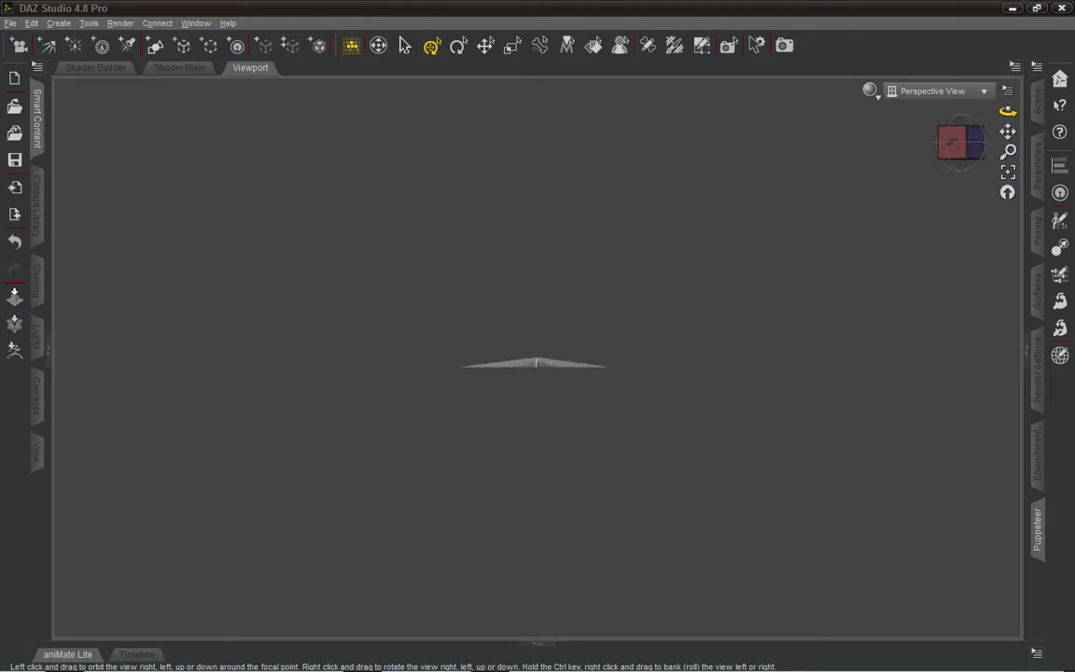
{"action": "left_click", "coordinate": [1009, 194]}
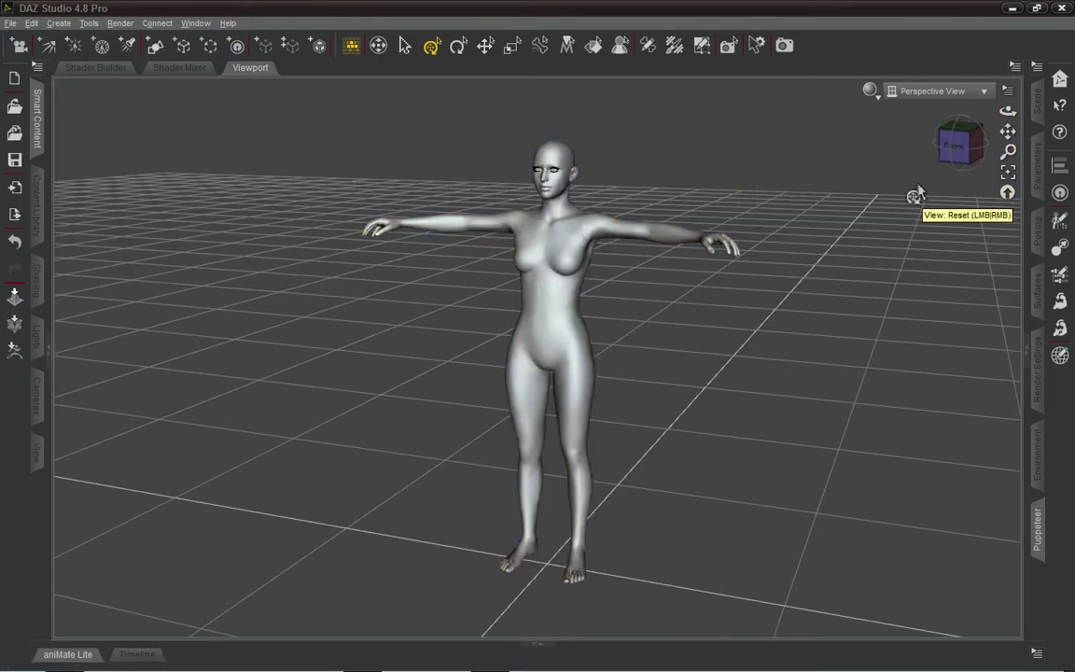
{"action": "left_click_drag", "start_coordinate": [959, 147], "coordinate": [1017, 146]}
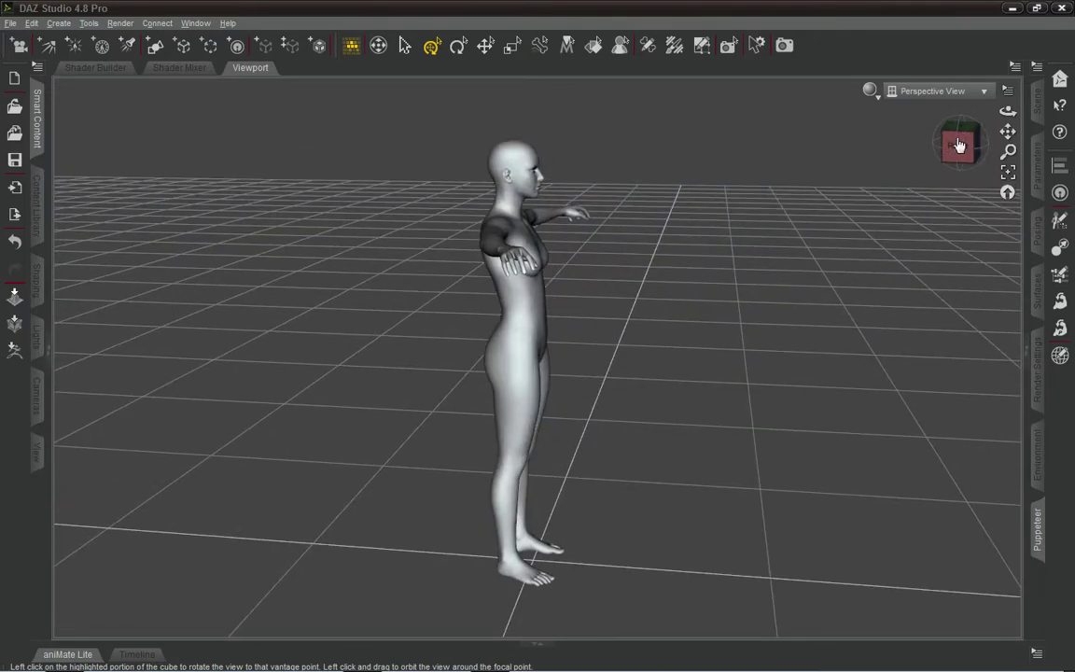
{"action": "left_click", "coordinate": [1007, 194]}
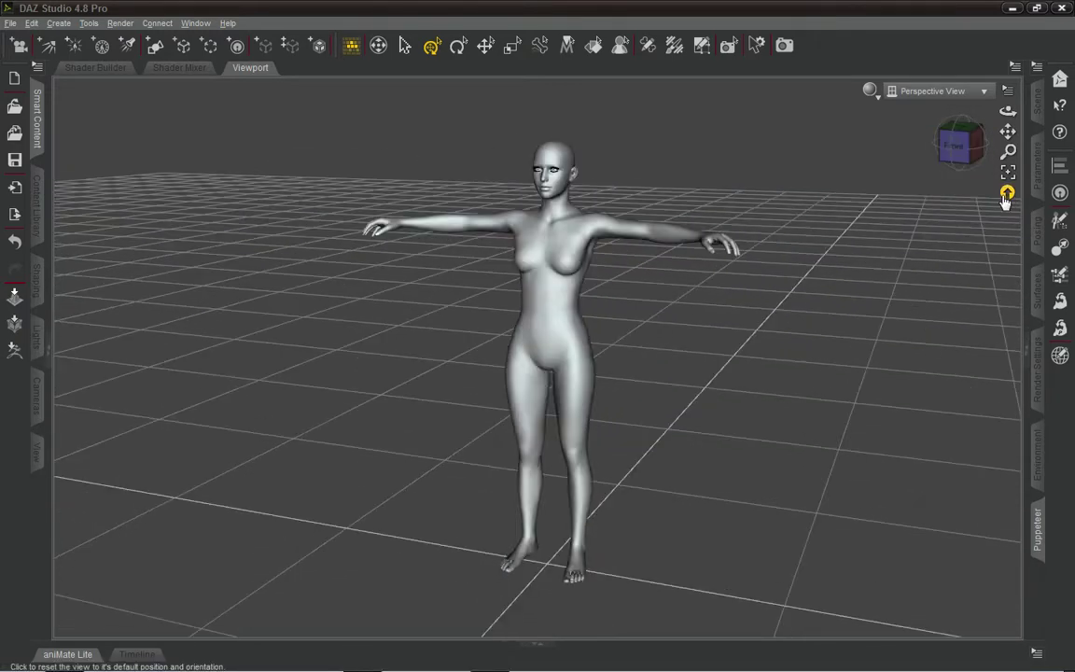
Select the figure, frame it from the opposite front angle, and reset the view to its default position.
{"action": "left_click", "coordinate": [958, 138]}
{"action": "left_click", "coordinate": [1007, 194]}
{"action": "left_click", "coordinate": [550, 304]}
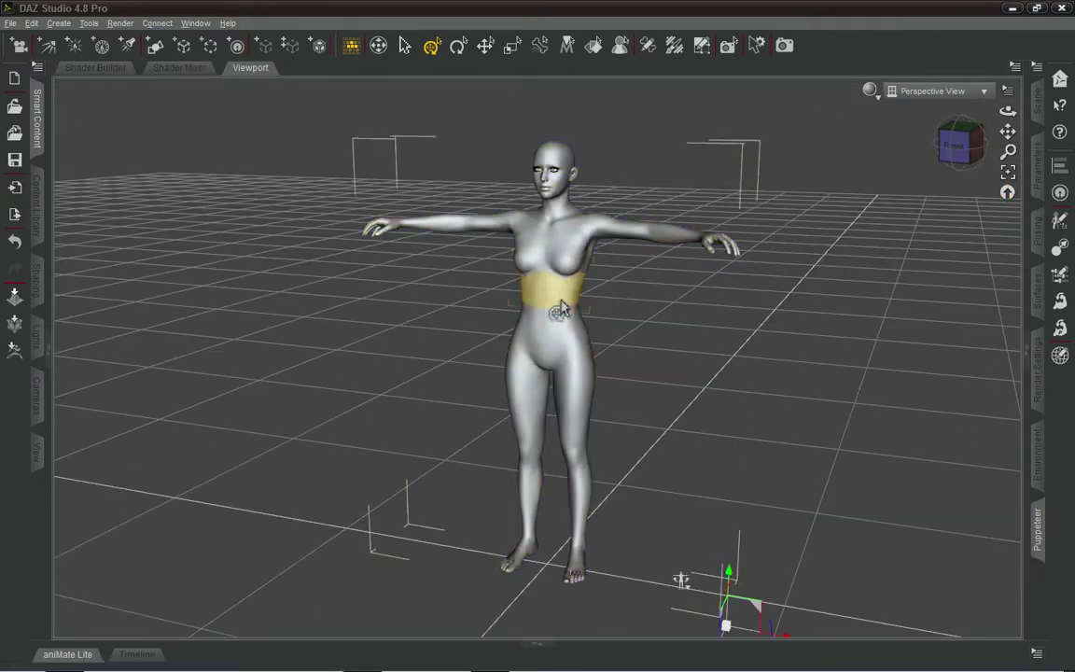
{"action": "left_click", "coordinate": [965, 149]}
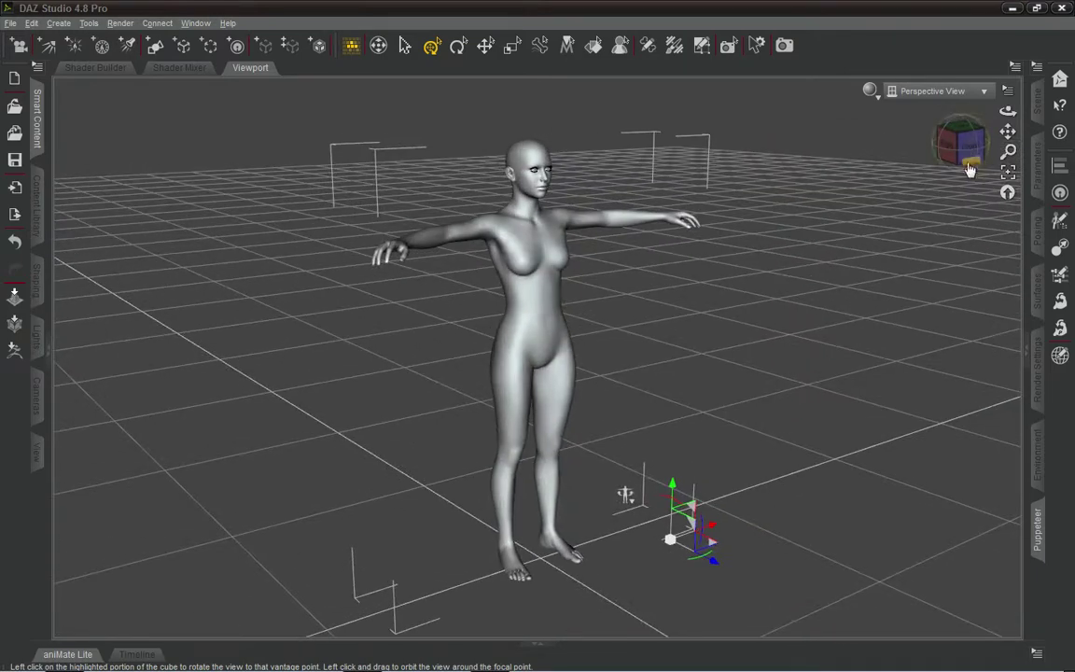
{"action": "left_click", "coordinate": [1014, 174]}
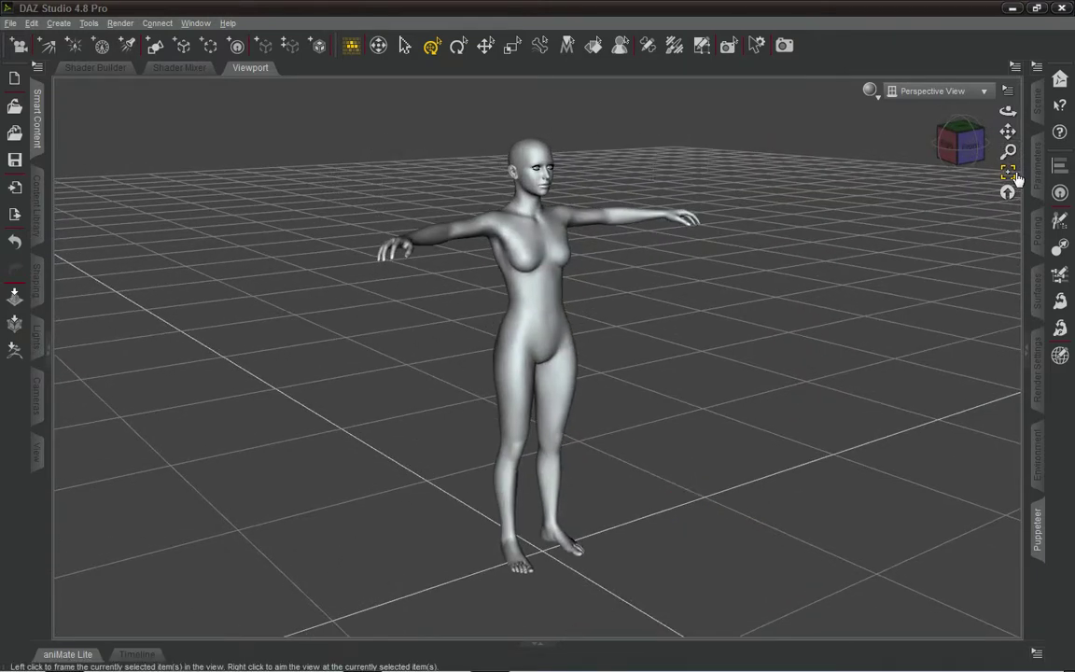
{"action": "left_click", "coordinate": [1008, 192]}
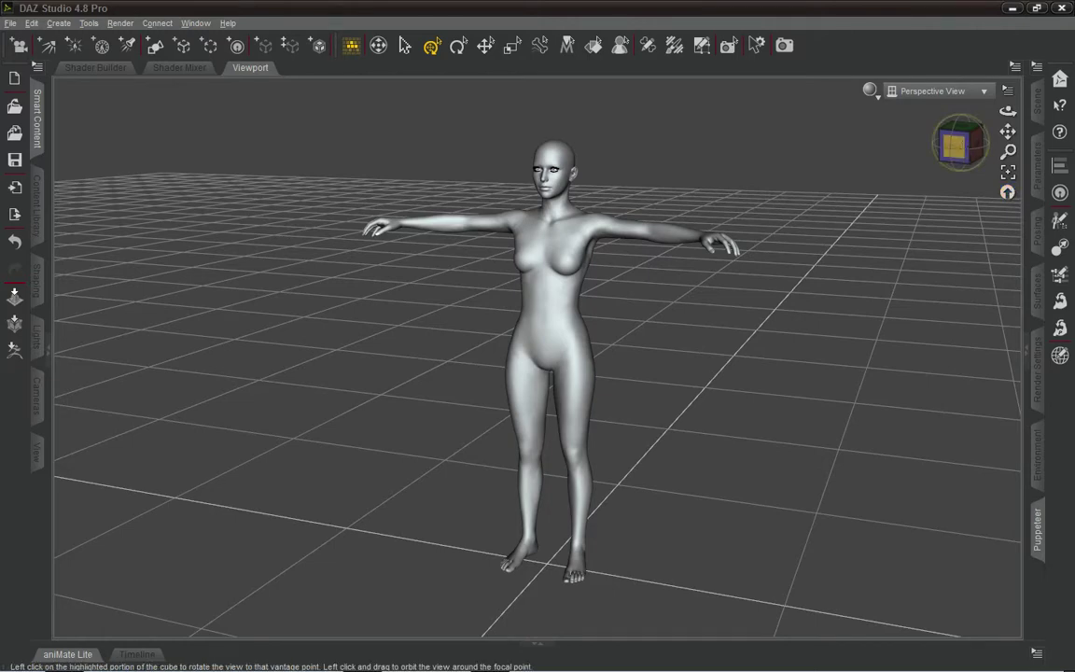
View the figure from the view cube's top vantage and reset the view.
{"action": "left_click", "coordinate": [943, 142]}
{"action": "left_click", "coordinate": [958, 130]}
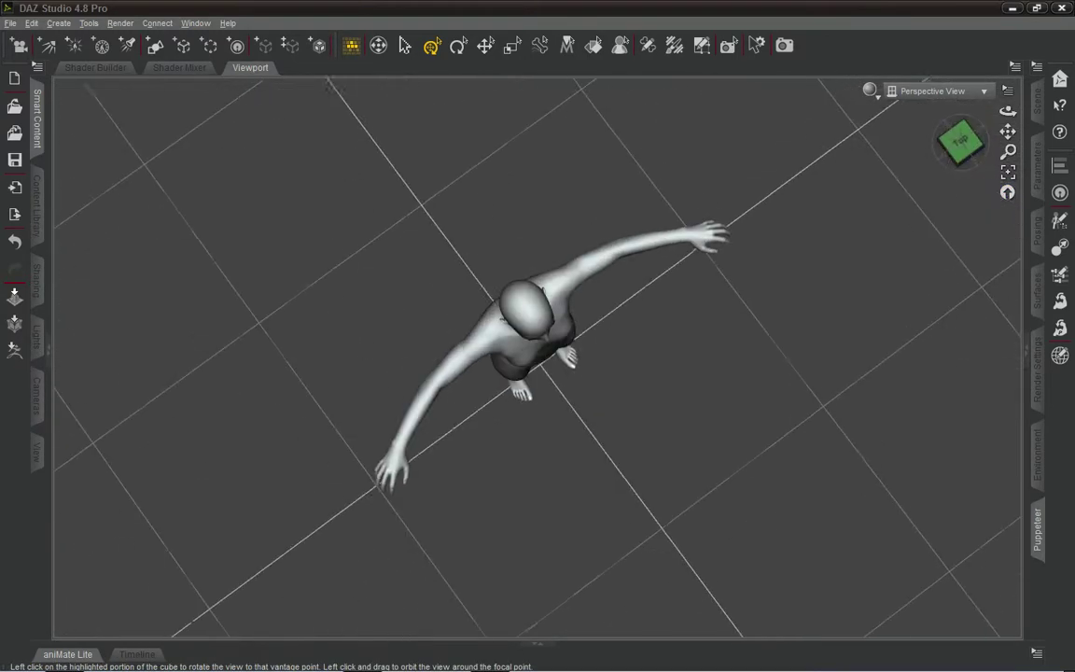
{"action": "left_click", "coordinate": [1007, 192]}
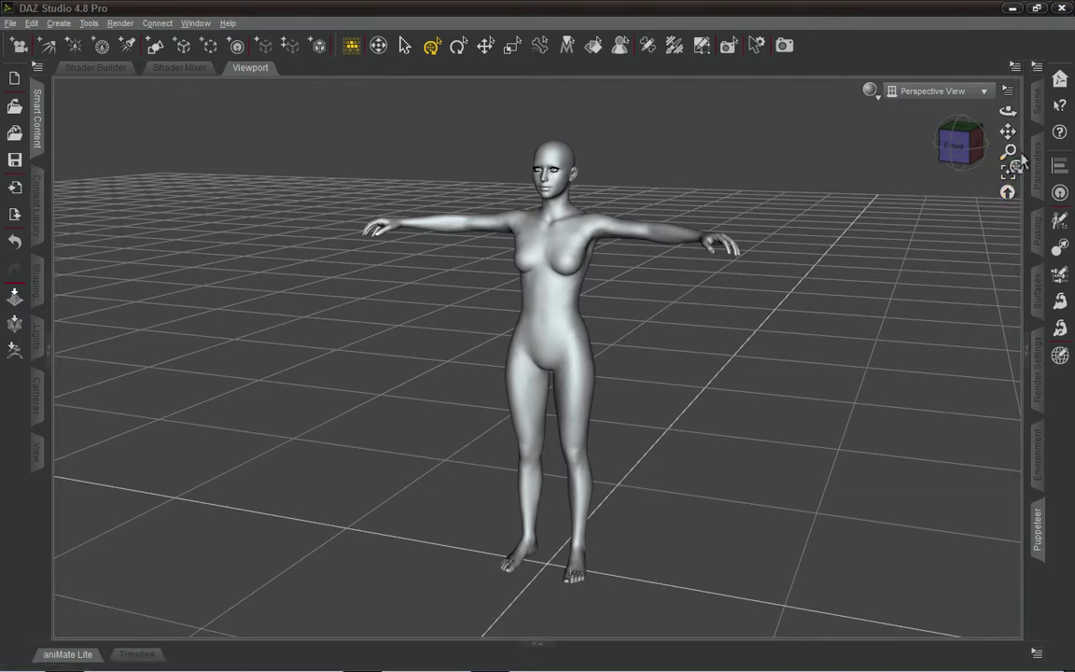
Zoom far out from the scene, orbit to a steeper angle, and restore the default view.
{"action": "left_click_drag", "start_coordinate": [1020, 163], "coordinate": [1023, 239]}
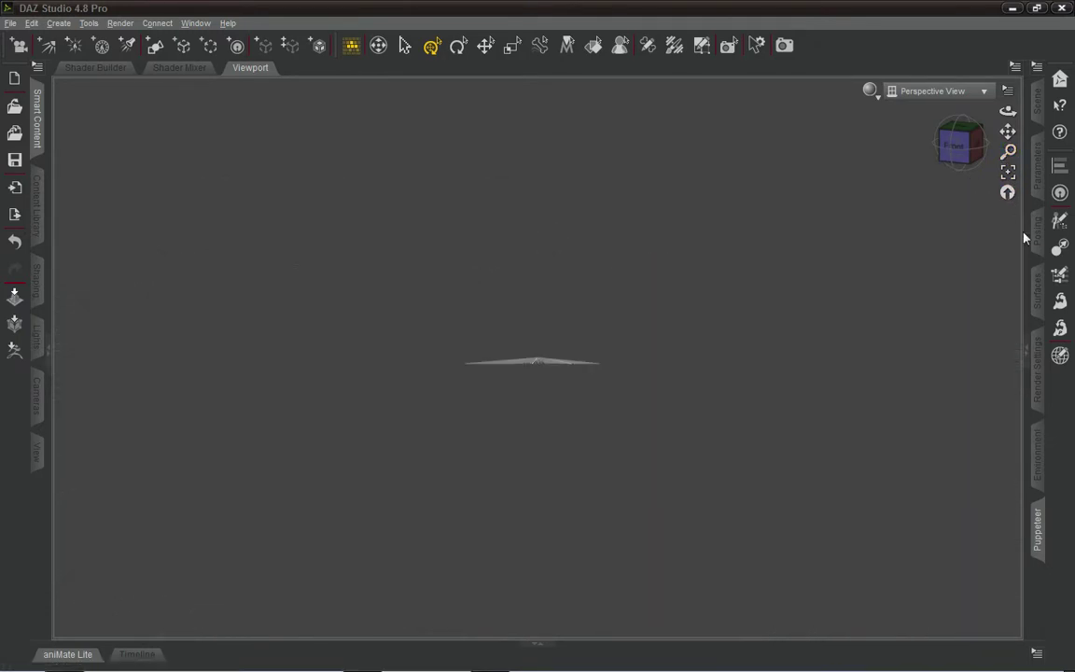
{"action": "left_click_drag", "start_coordinate": [970, 126], "coordinate": [972, 166]}
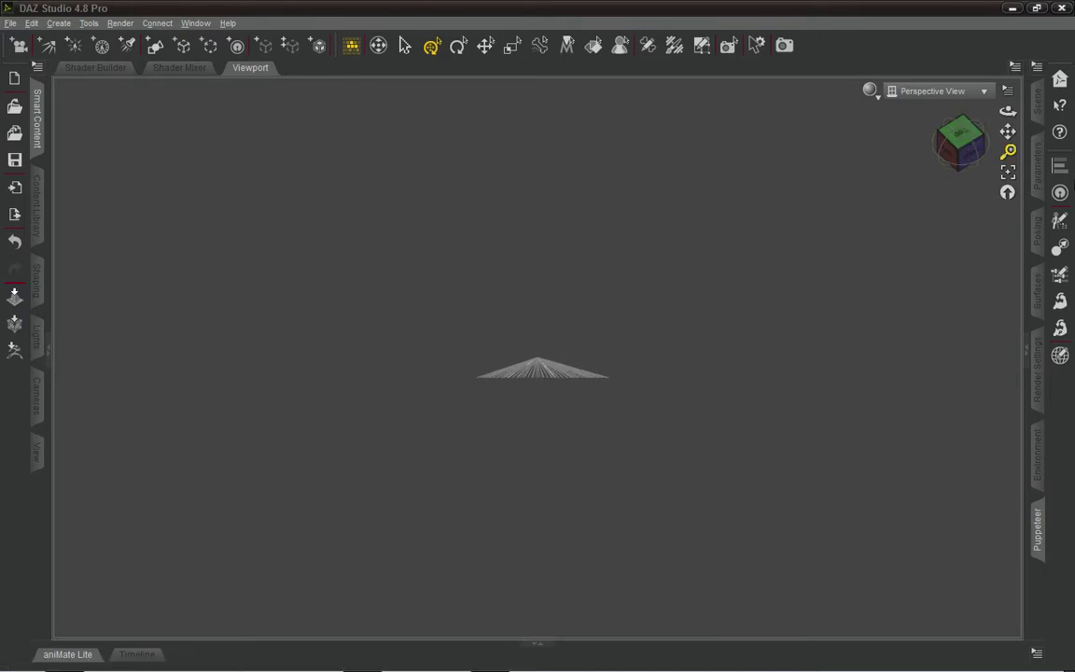
{"action": "left_click", "coordinate": [1008, 192]}
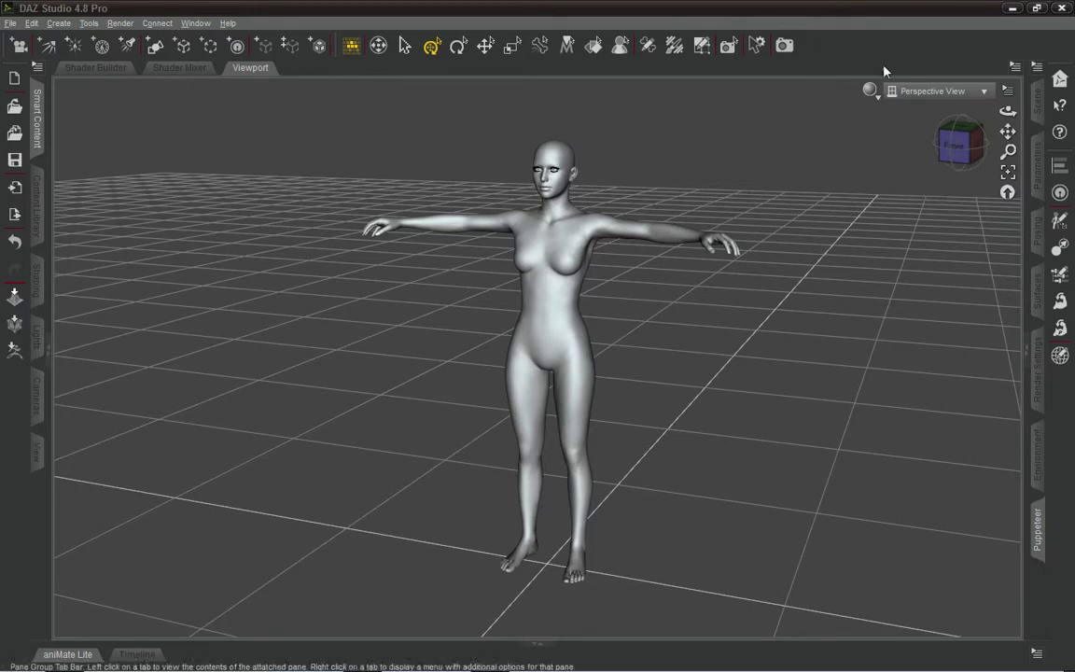
Frame the figure in the view, rotate around to its back side, and frame it again.
{"action": "left_click", "coordinate": [1007, 174]}
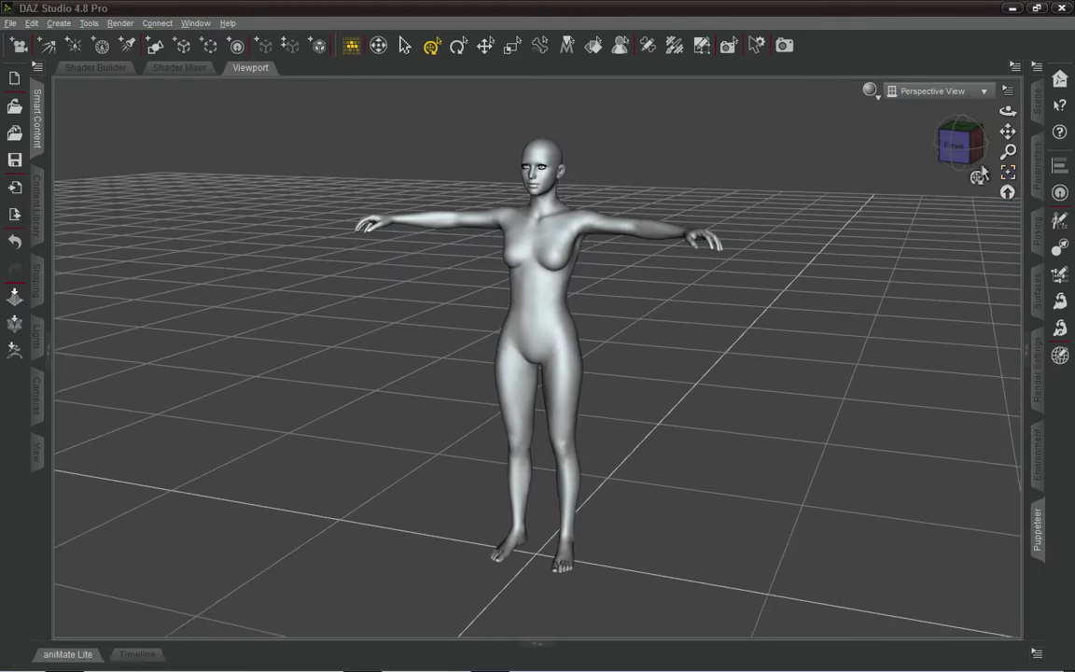
{"action": "right_click_drag", "start_coordinate": [1007, 111], "coordinate": [1030, 117]}
{"action": "left_click", "coordinate": [1007, 173]}
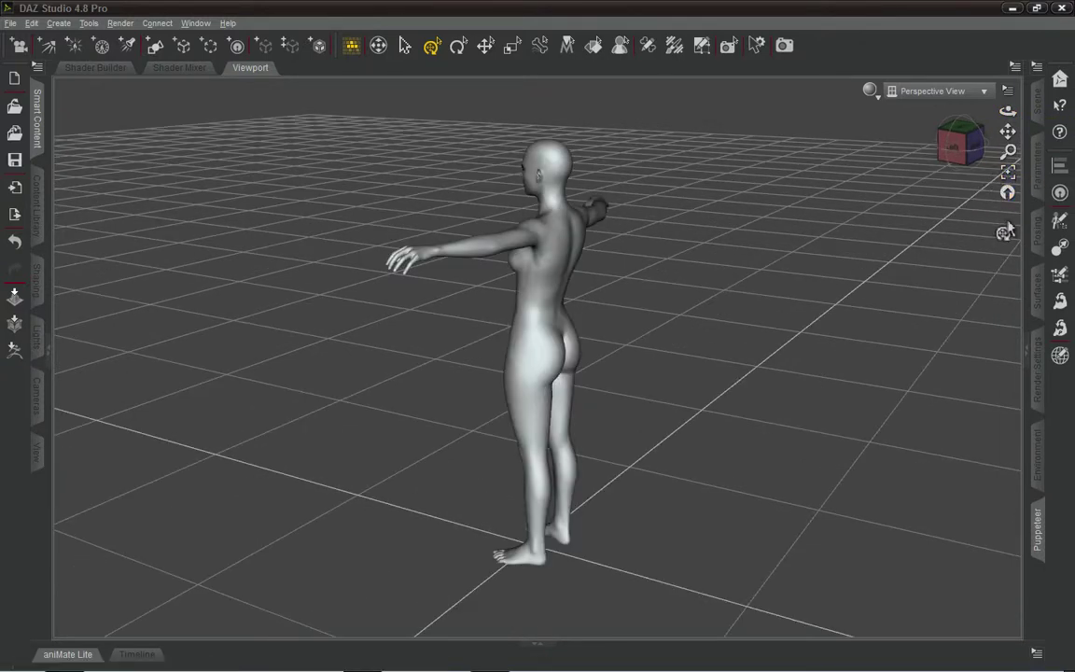
Open the Content Library, select the Genesis 2 Base Female actor, and reset the view to its default.
{"action": "left_click", "coordinate": [41, 217]}
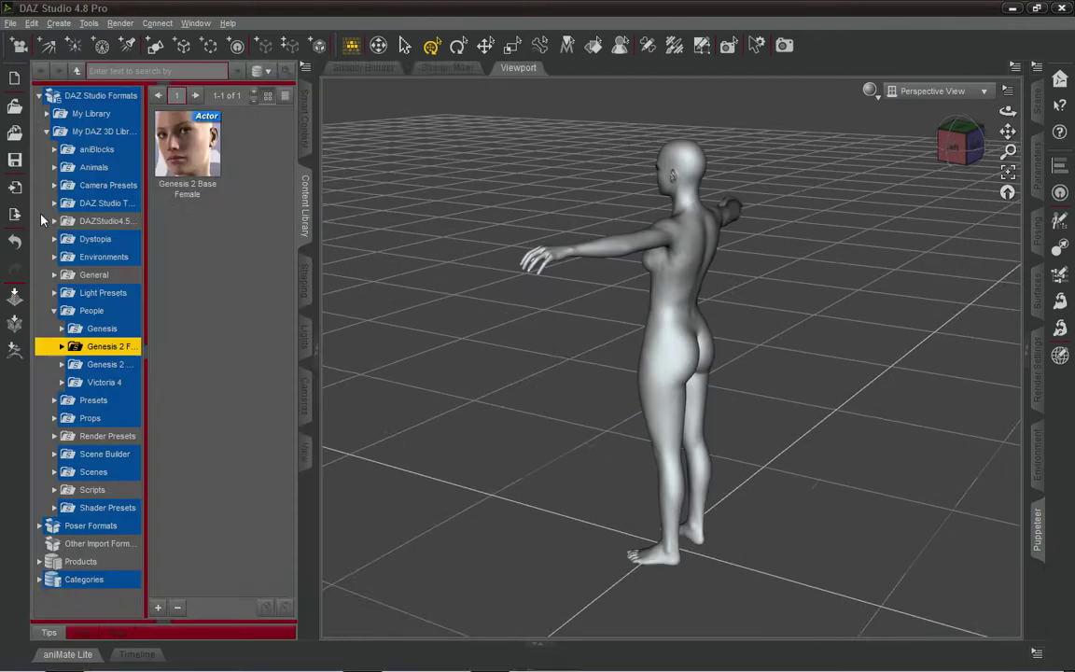
{"action": "left_click", "coordinate": [190, 187]}
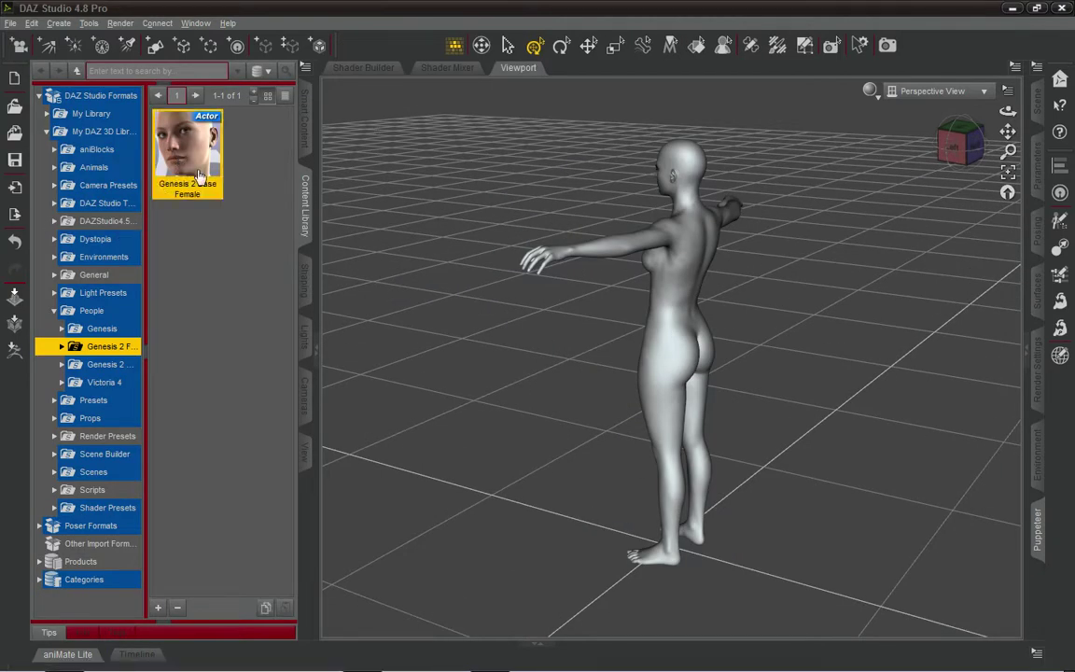
{"action": "scroll", "coordinate": [844, 398], "scroll_direction": "up", "scroll_amount": 3}
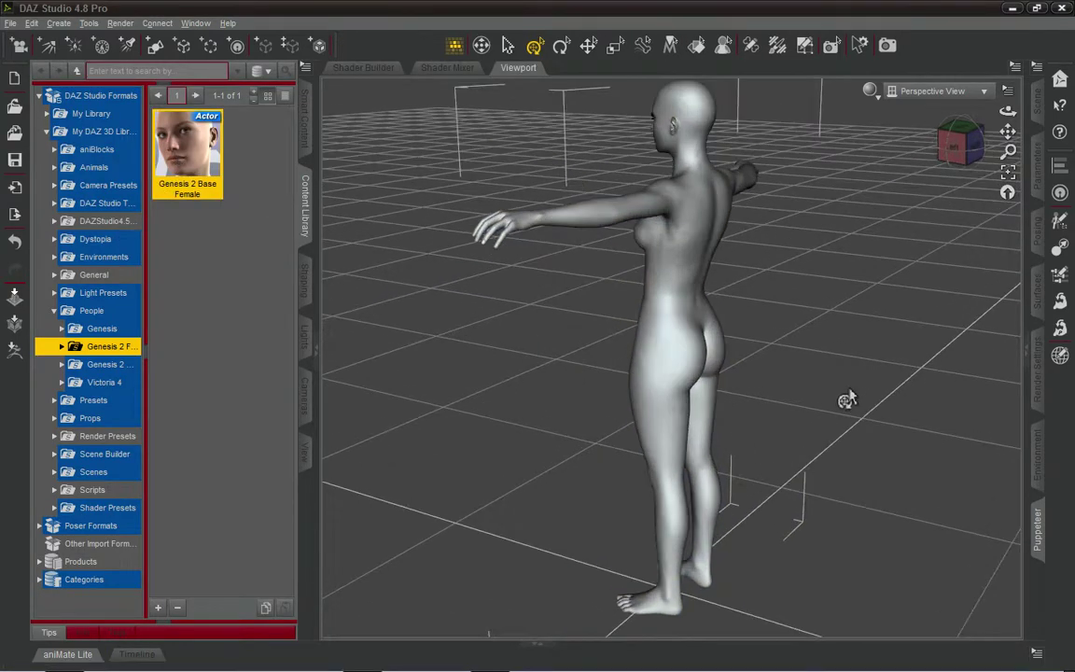
{"action": "scroll", "coordinate": [845, 392], "scroll_direction": "down", "scroll_amount": 4}
{"action": "left_click", "coordinate": [1006, 192]}
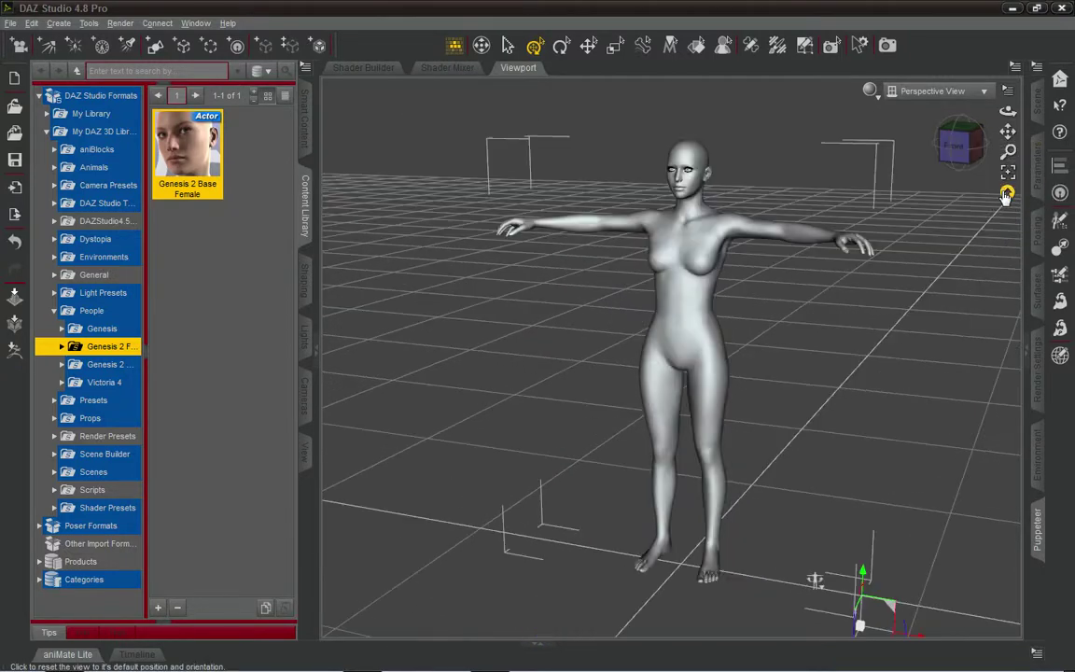
Move the existing figure far along its X axis, away from the scene's centre.
{"action": "scroll", "coordinate": [937, 328], "scroll_direction": "up", "scroll_amount": 2}
{"action": "scroll", "coordinate": [933, 322], "scroll_direction": "down", "scroll_amount": 4}
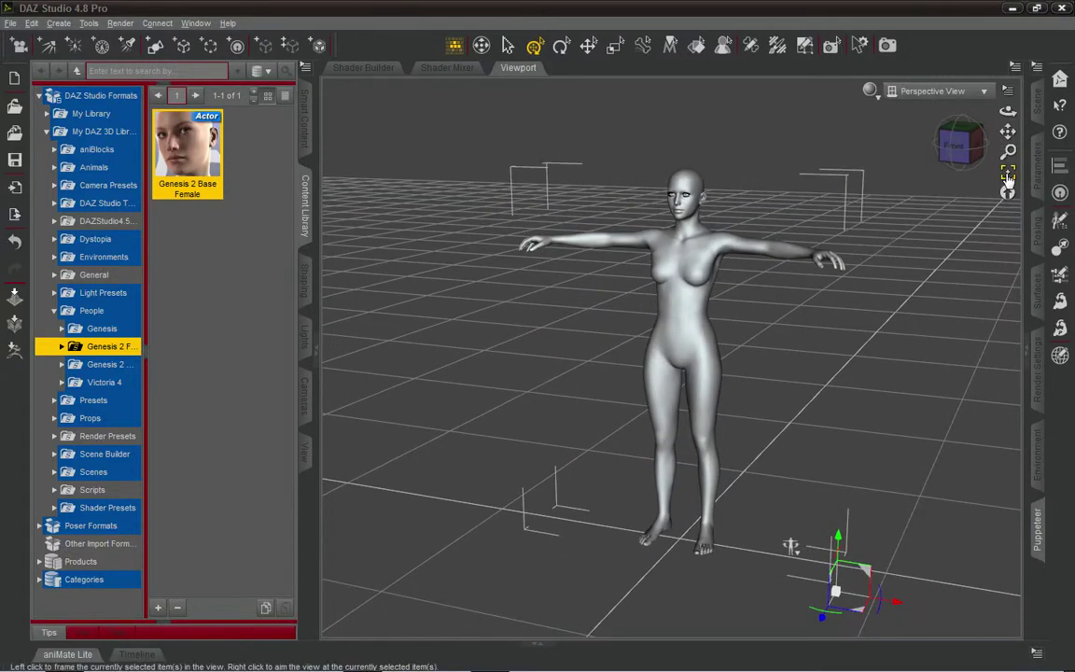
{"action": "scroll", "coordinate": [829, 456], "scroll_direction": "down", "scroll_amount": 1}
{"action": "left_click_drag", "start_coordinate": [825, 457], "coordinate": [842, 458], "text": "alt"}
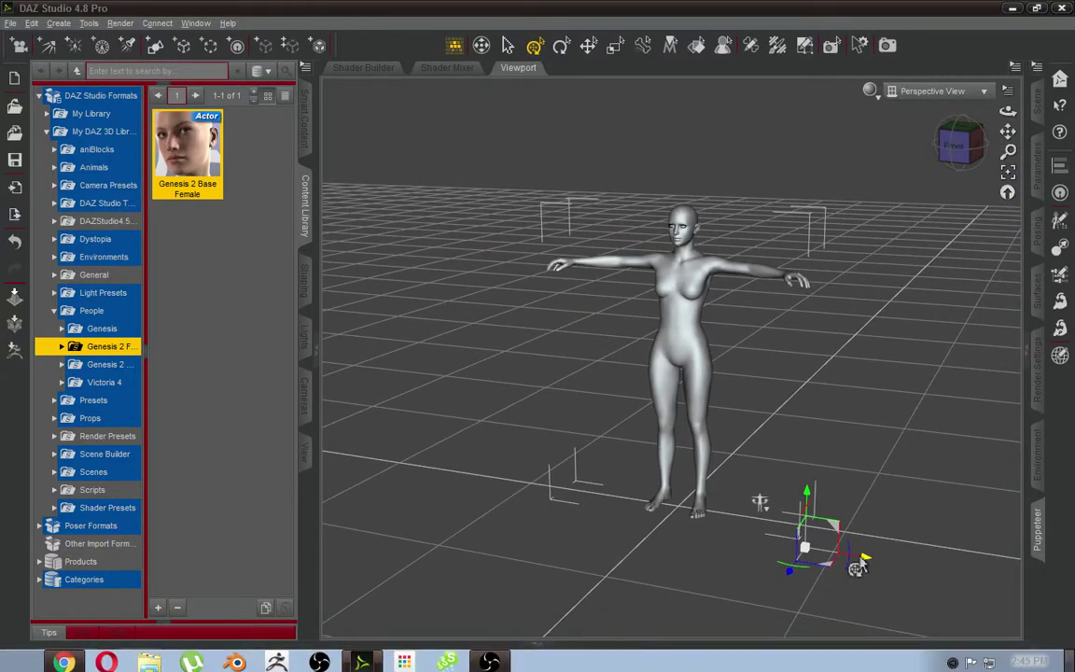
{"action": "key", "text": "Delete"}
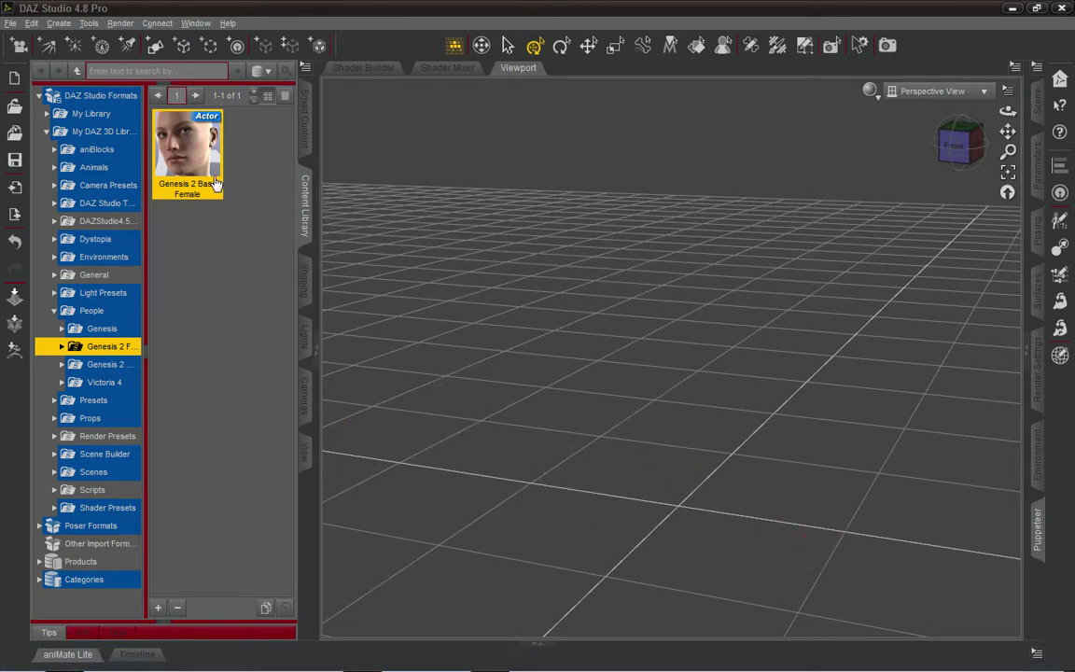
Load a second Genesis 2 Base Female into the scene and close the Content Library.
{"action": "left_click_drag", "start_coordinate": [215, 184], "coordinate": [863, 323]}
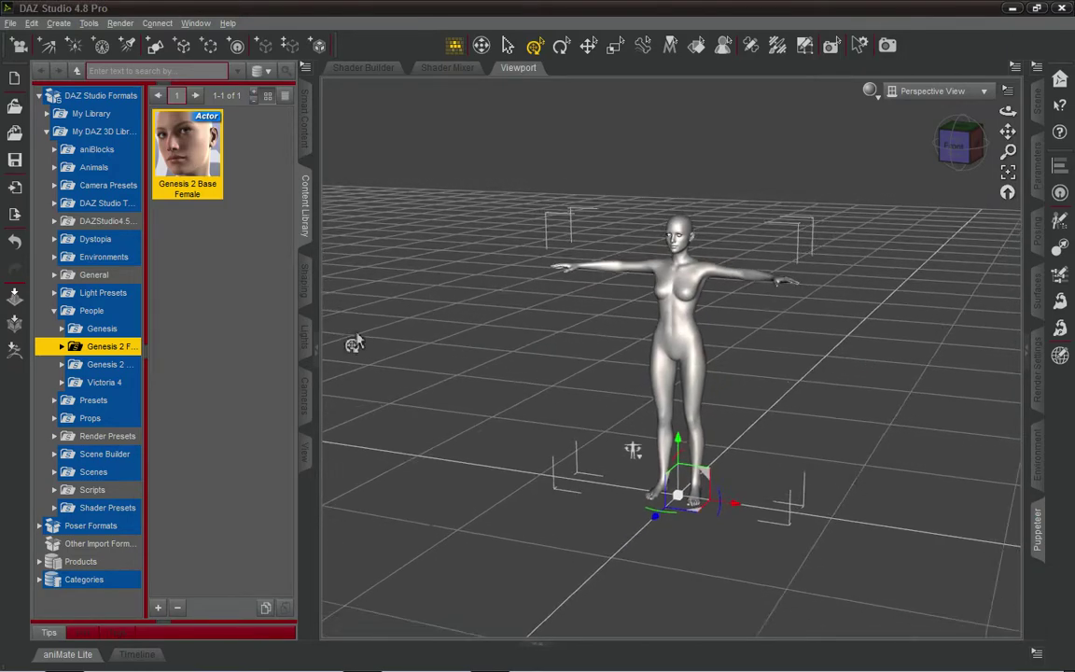
{"action": "left_click", "coordinate": [312, 347]}
{"action": "scroll", "coordinate": [490, 331], "scroll_direction": "up", "scroll_amount": 1}
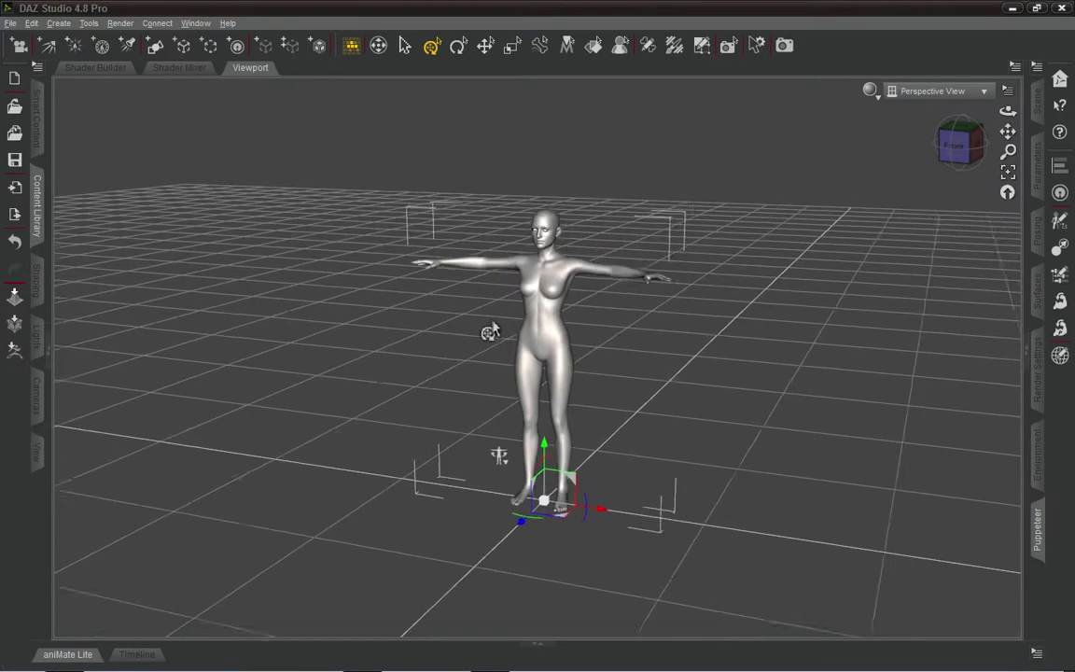
{"action": "scroll", "coordinate": [493, 315], "scroll_direction": "down", "scroll_amount": 6}
{"action": "scroll", "coordinate": [504, 295], "scroll_direction": "down", "scroll_amount": 3}
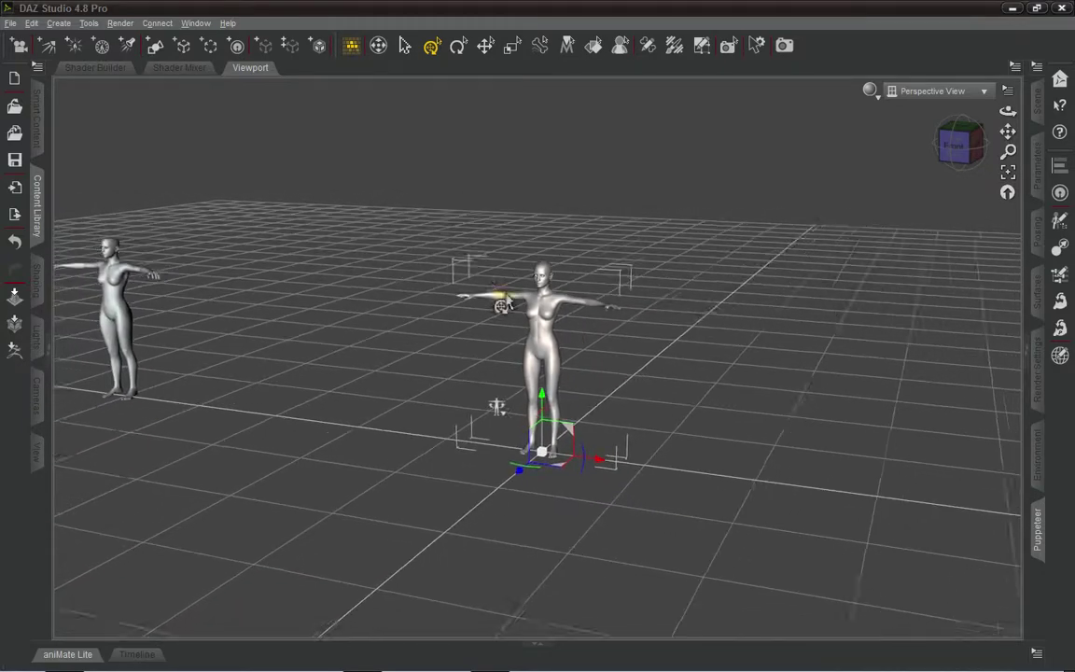
Pan the view, reset it to default, and zoom out to show both figures.
{"action": "mouse_move", "coordinate": [1008, 132]}
{"action": "left_mouse_down"}
{"action": "mouse_move", "coordinate": [1056, 132]}
{"action": "mouse_move", "coordinate": [1018, 140]}
{"action": "left_mouse_up"}
{"action": "left_click", "coordinate": [1008, 192]}
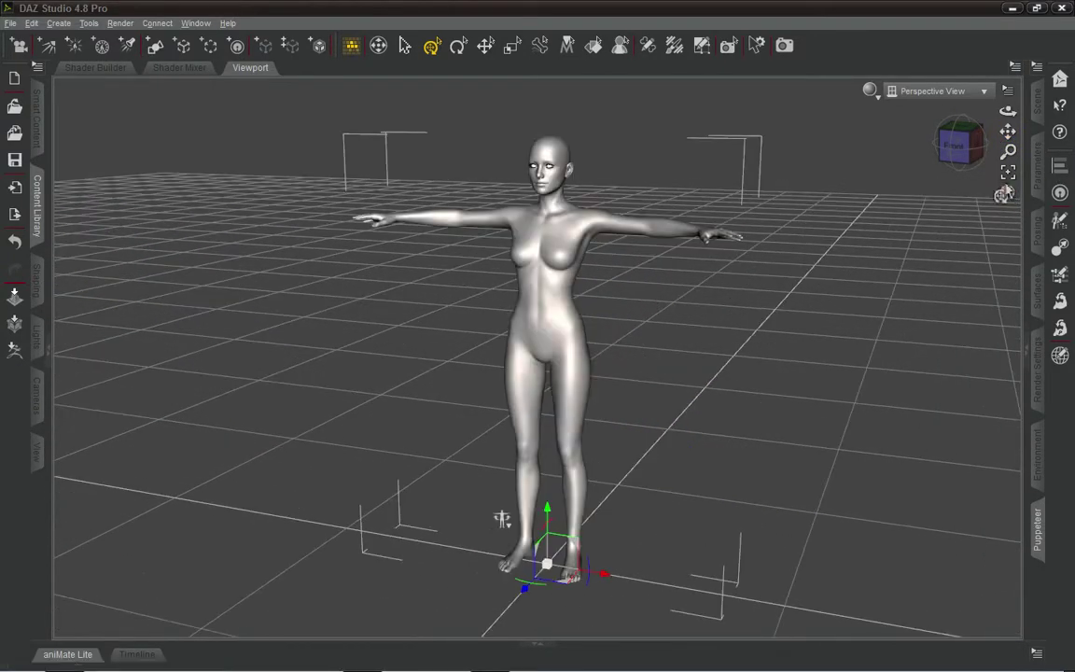
{"action": "scroll", "coordinate": [503, 519], "scroll_direction": "down", "scroll_amount": 5}
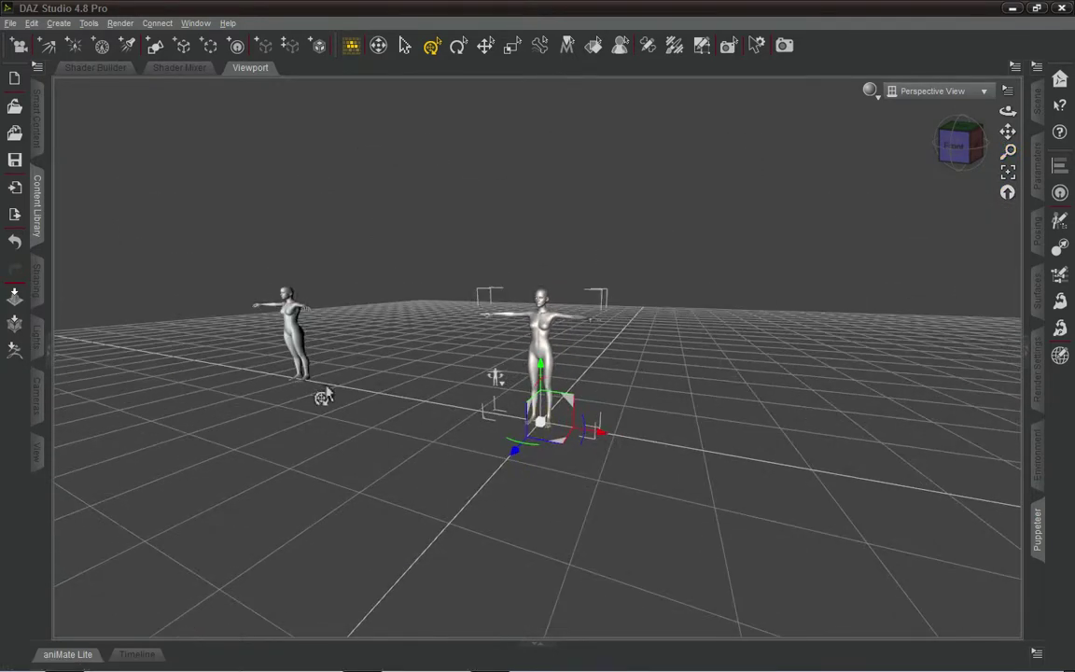
Select and frame the figure standing off-centre, view it from the cube's front face, and reset the view.
{"action": "left_click", "coordinate": [297, 347]}
{"action": "left_click", "coordinate": [1010, 174]}
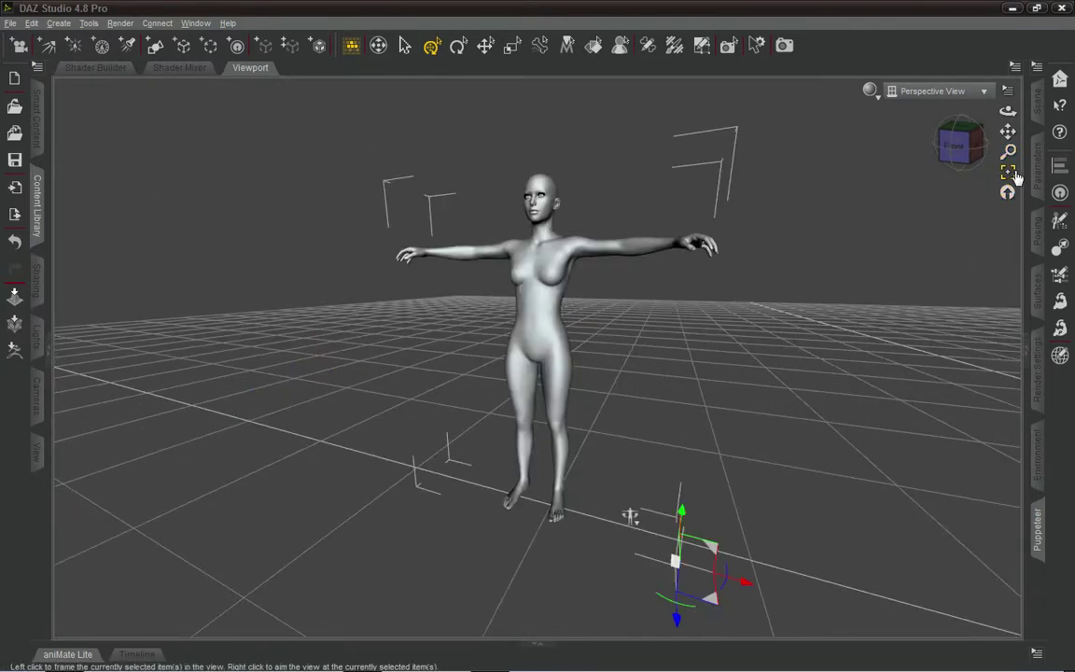
{"action": "left_click", "coordinate": [953, 146]}
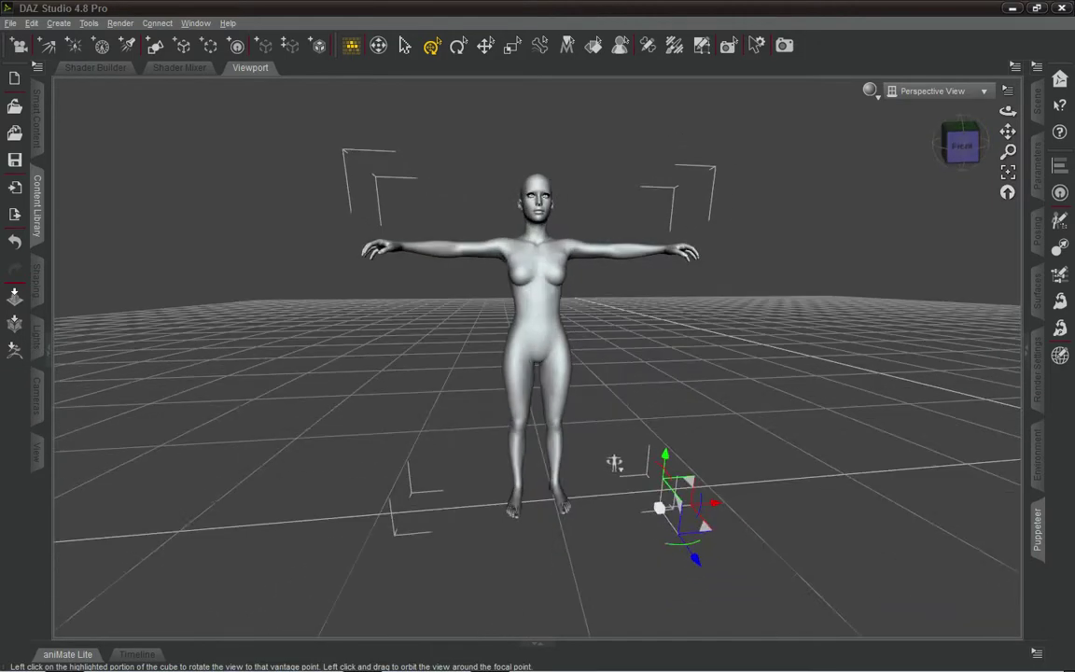
{"action": "left_click", "coordinate": [1008, 193]}
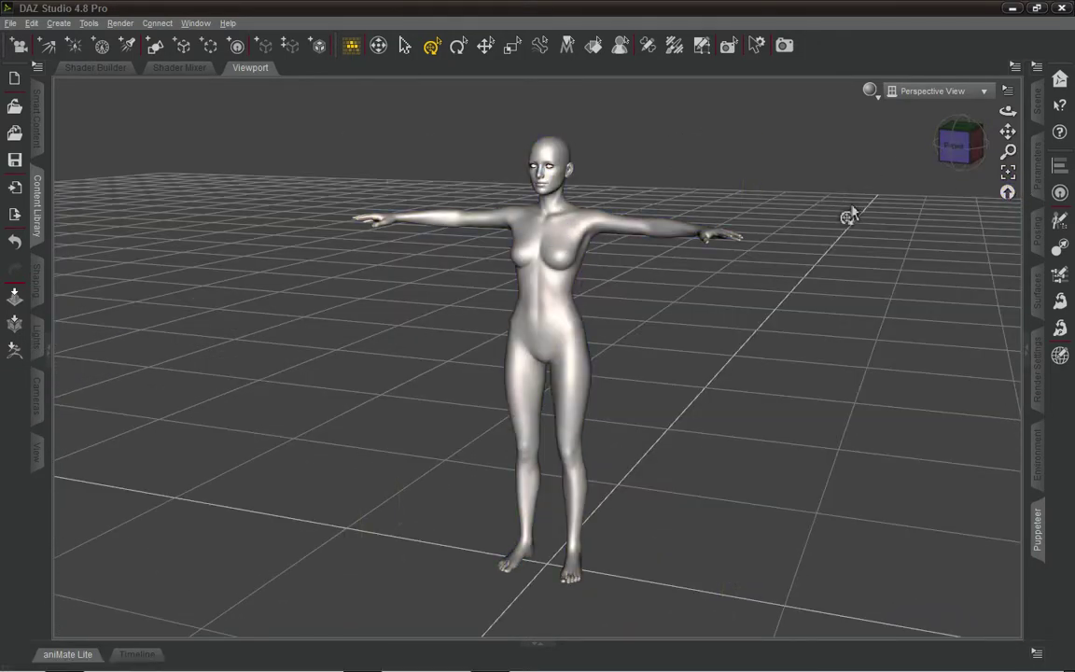
Zoom out to both figures, and compare orbiting around the focal point with rotating the view in place.
{"action": "scroll", "coordinate": [802, 226], "scroll_direction": "down", "scroll_amount": 3}
{"action": "left_click_drag", "start_coordinate": [797, 227], "coordinate": [353, 302]}
{"action": "scroll", "coordinate": [356, 301], "scroll_direction": "down", "scroll_amount": 8}
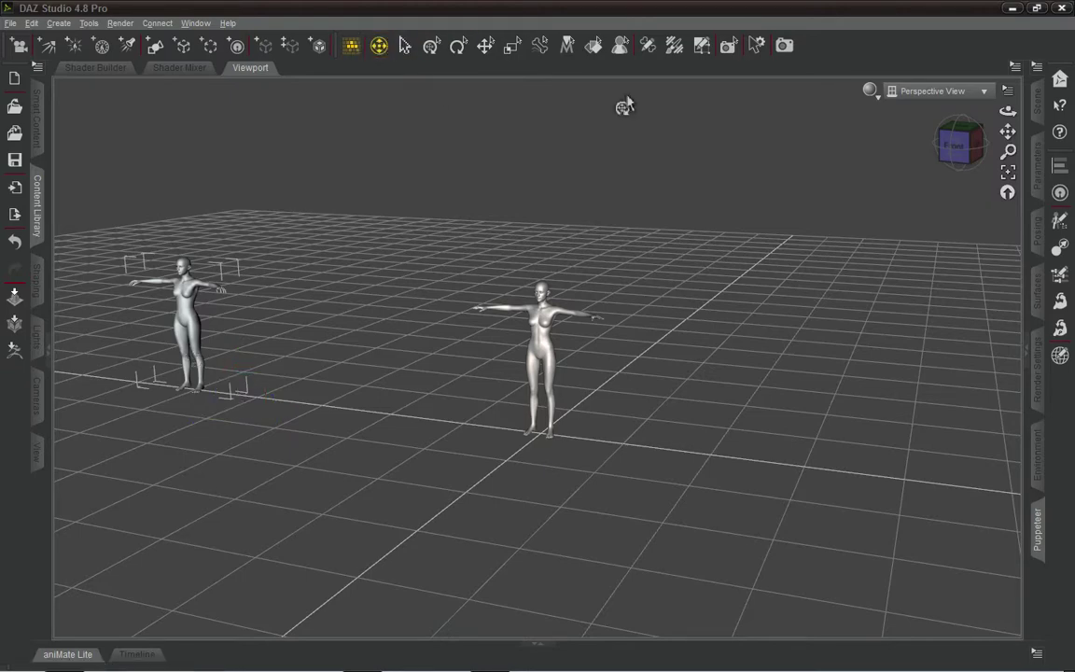
{"action": "mouse_move", "coordinate": [1008, 111]}
{"action": "left_mouse_down"}
{"action": "mouse_move", "coordinate": [1035, 106]}
{"action": "mouse_move", "coordinate": [987, 124]}
{"action": "mouse_move", "coordinate": [995, 114]}
{"action": "left_mouse_up"}
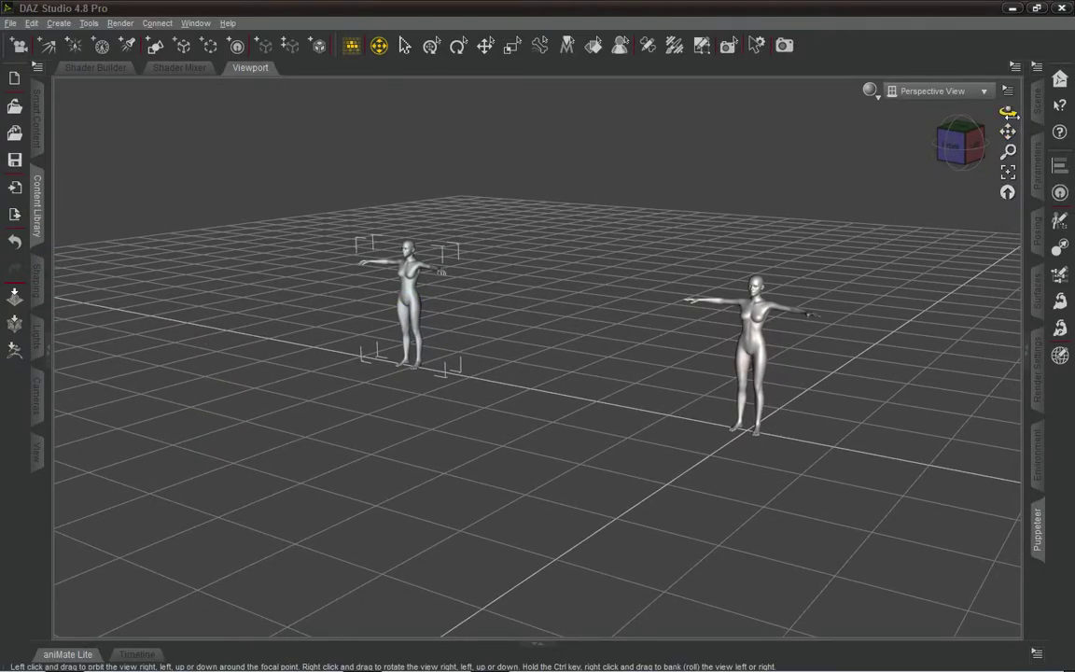
{"action": "mouse_move", "coordinate": [1007, 111]}
{"action": "right_mouse_down"}
{"action": "mouse_move", "coordinate": [1034, 118]}
{"action": "mouse_move", "coordinate": [994, 122]}
{"action": "mouse_move", "coordinate": [1027, 106]}
{"action": "right_mouse_up"}
Activate the scene navigation tool and move the view around both figures directly in the viewport.
{"action": "left_click", "coordinate": [381, 49]}
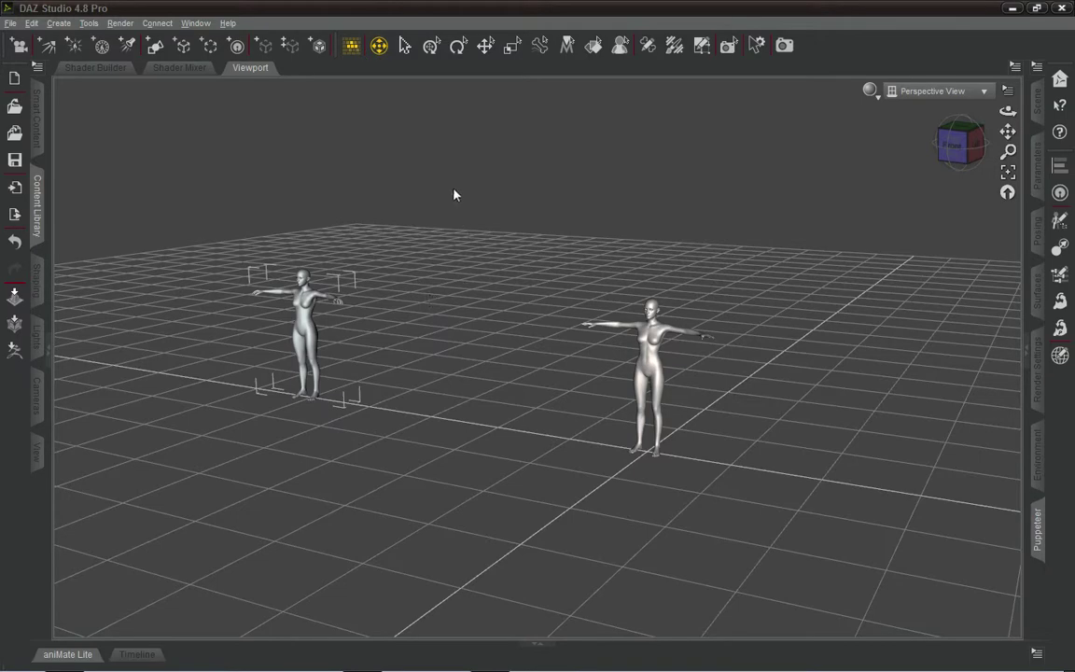
{"action": "mouse_move", "coordinate": [1008, 111]}
{"action": "right_mouse_down"}
{"action": "mouse_move", "coordinate": [1028, 109]}
{"action": "mouse_move", "coordinate": [1003, 111]}
{"action": "right_mouse_up"}
{"action": "left_click_drag", "start_coordinate": [539, 309], "coordinate": [744, 387]}
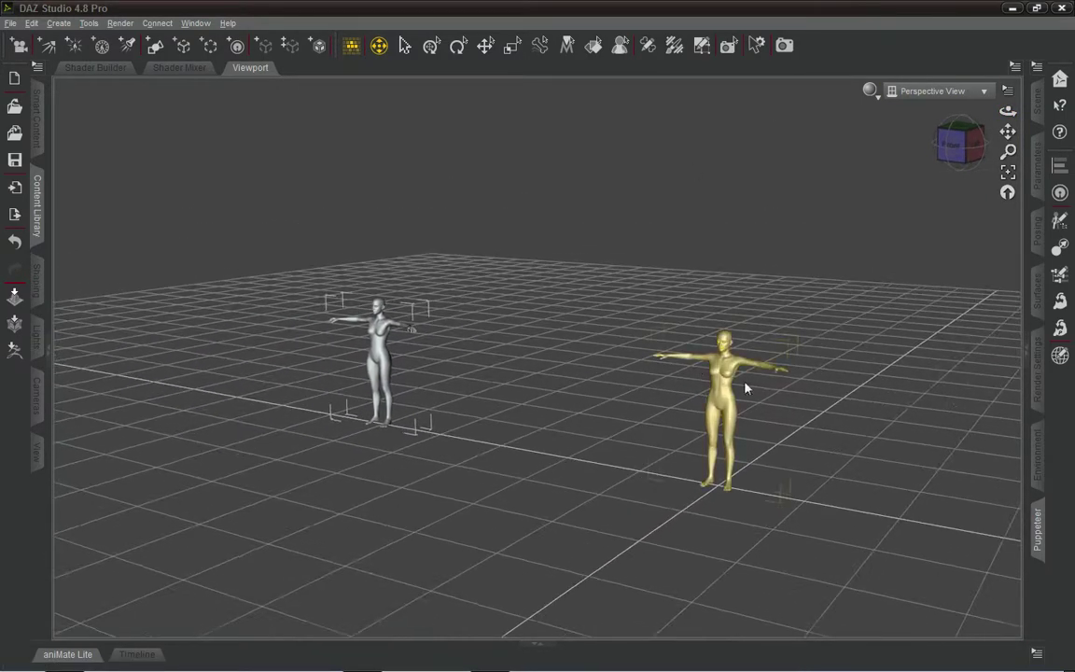
{"action": "left_click_drag", "start_coordinate": [944, 313], "coordinate": [839, 276]}
{"action": "middle_click_drag", "start_coordinate": [233, 151], "coordinate": [197, 128]}
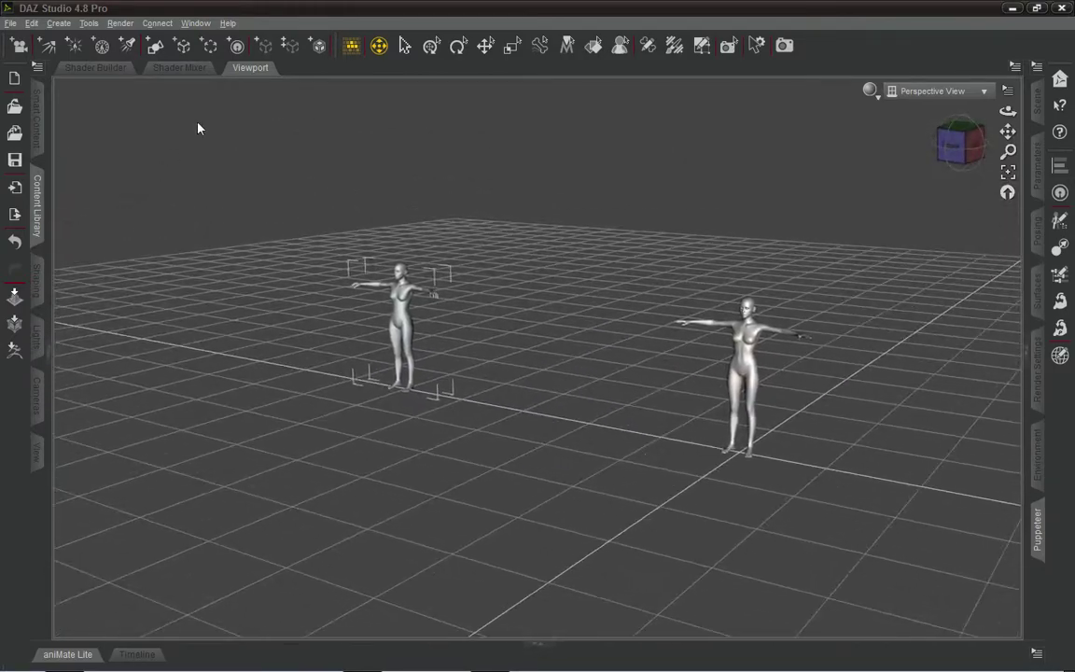
Pan, orbit and rotate the view around both figures, and clear the figure selection.
{"action": "left_click", "coordinate": [380, 47]}
{"action": "middle_click_drag", "start_coordinate": [563, 345], "coordinate": [505, 293]}
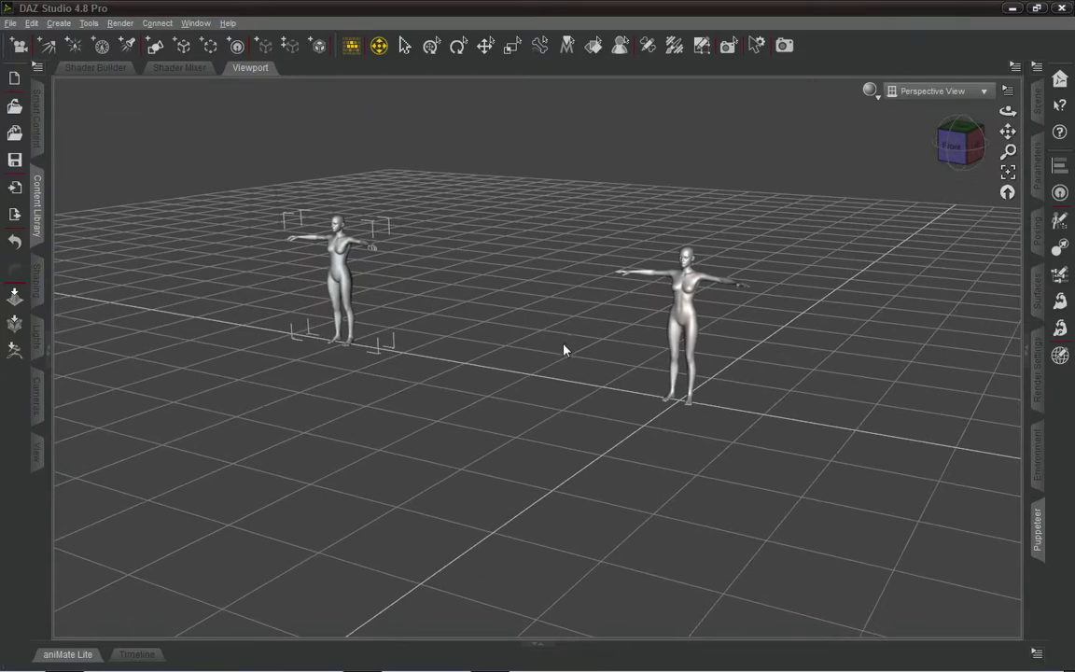
{"action": "left_click", "coordinate": [378, 54]}
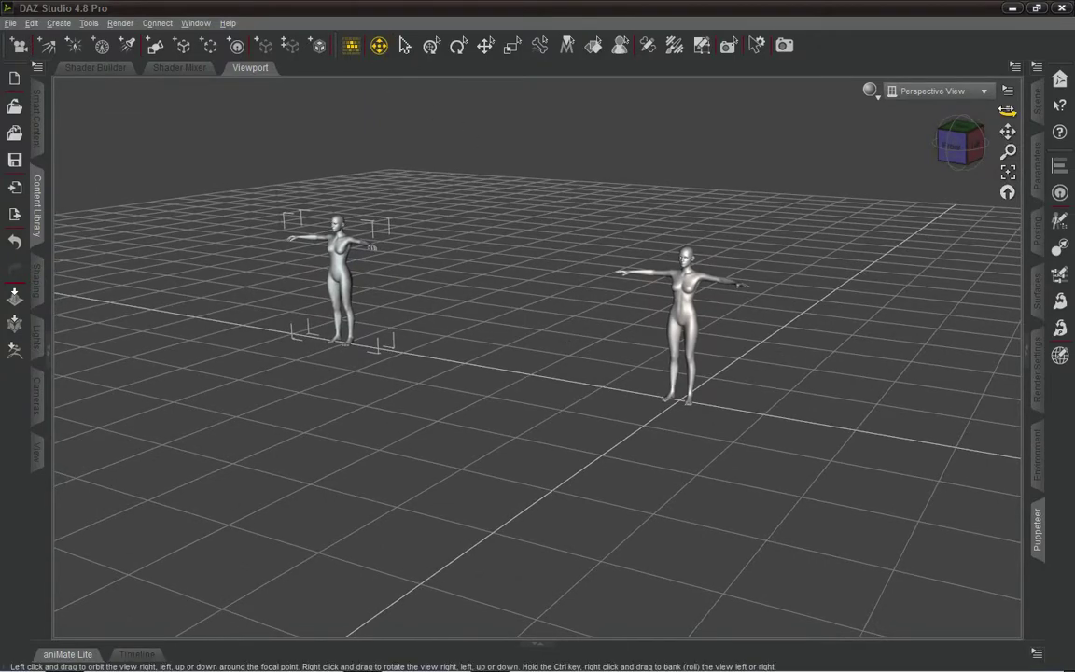
{"action": "left_click_drag", "start_coordinate": [1007, 110], "coordinate": [1007, 131]}
{"action": "right_click_drag", "start_coordinate": [1008, 129], "coordinate": [1007, 110]}
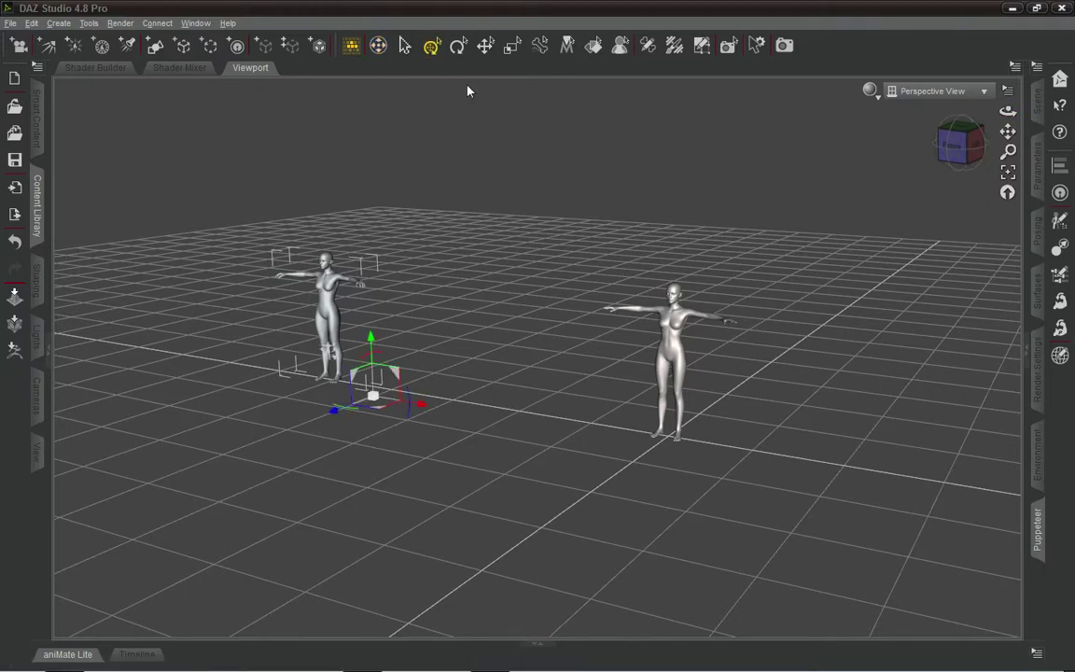
{"action": "left_click", "coordinate": [525, 274]}
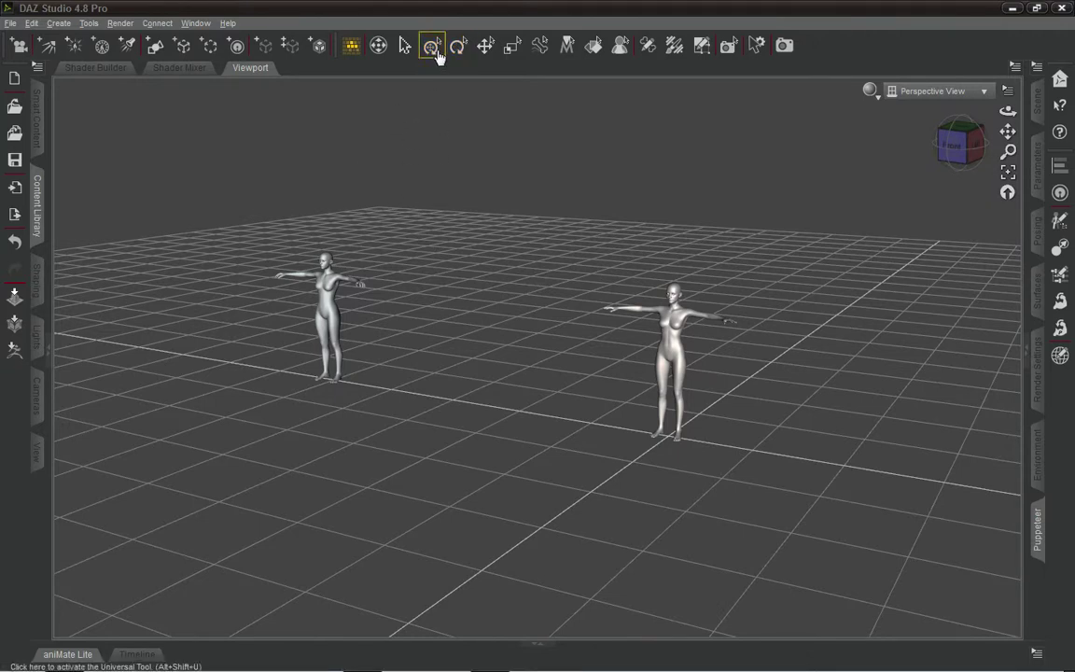
Select the off-centre figure with the Universal Tool and check its transform parameters.
{"action": "left_click", "coordinate": [336, 303]}
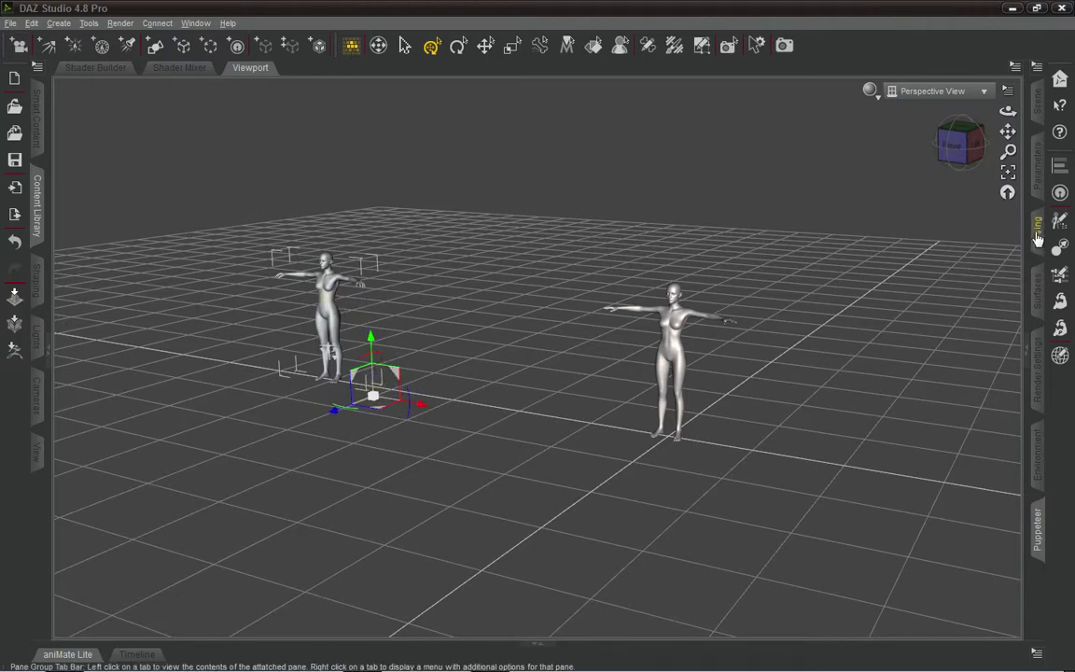
{"action": "left_click", "coordinate": [1038, 180]}
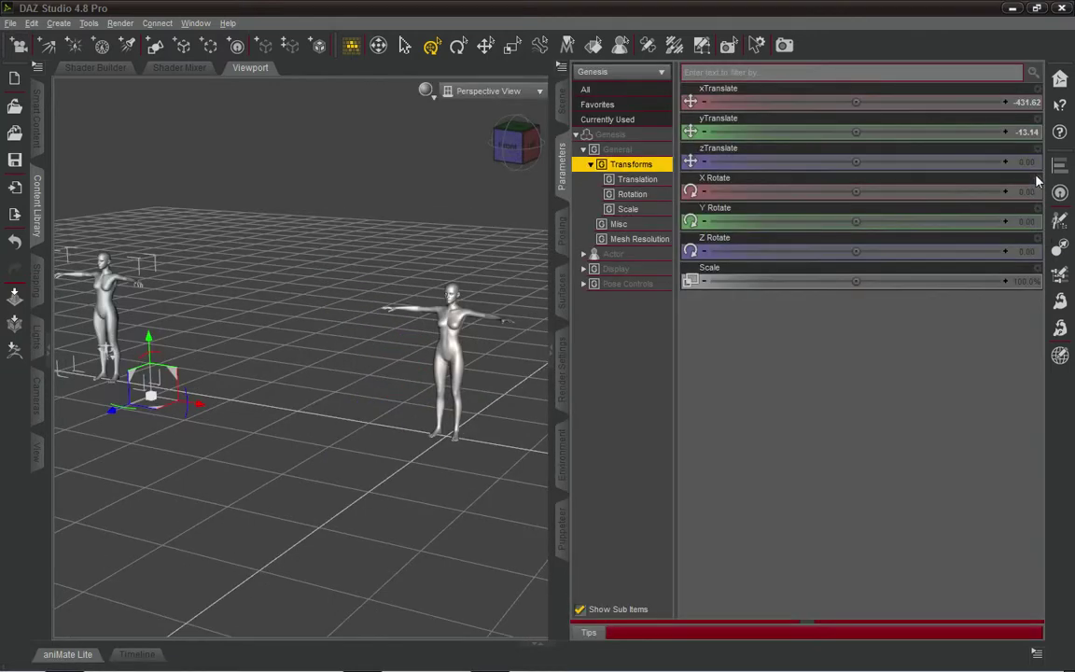
{"action": "left_click", "coordinate": [561, 172]}
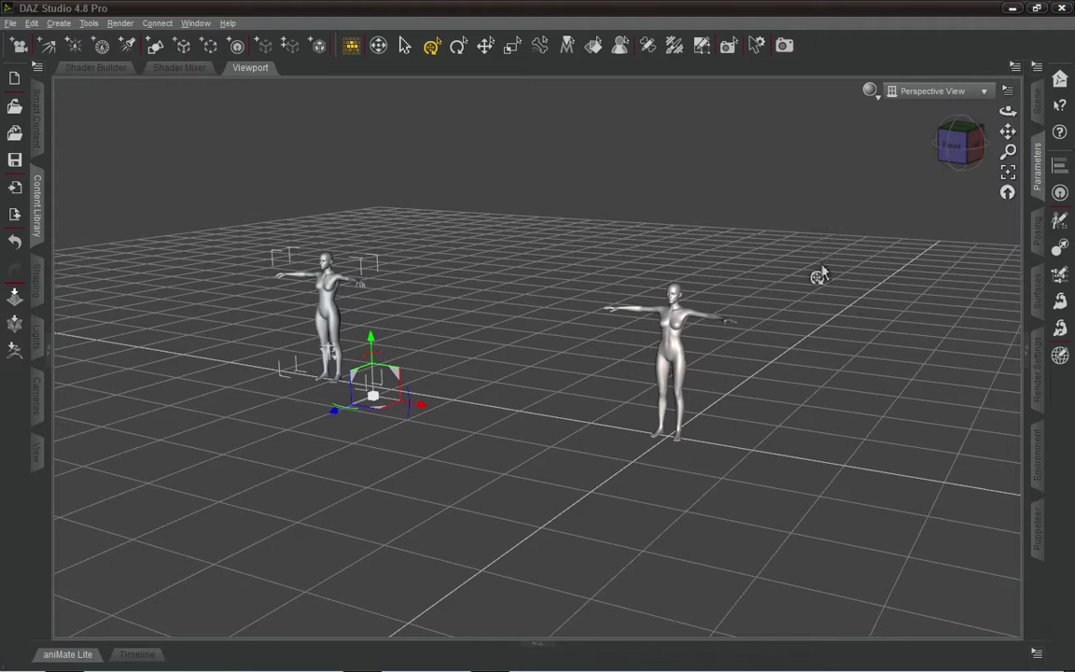
Slide the view sideways in both directions past the two figures using keyboard navigation.
{"action": "key", "text": "a"}
{"action": "key", "text": "d"}
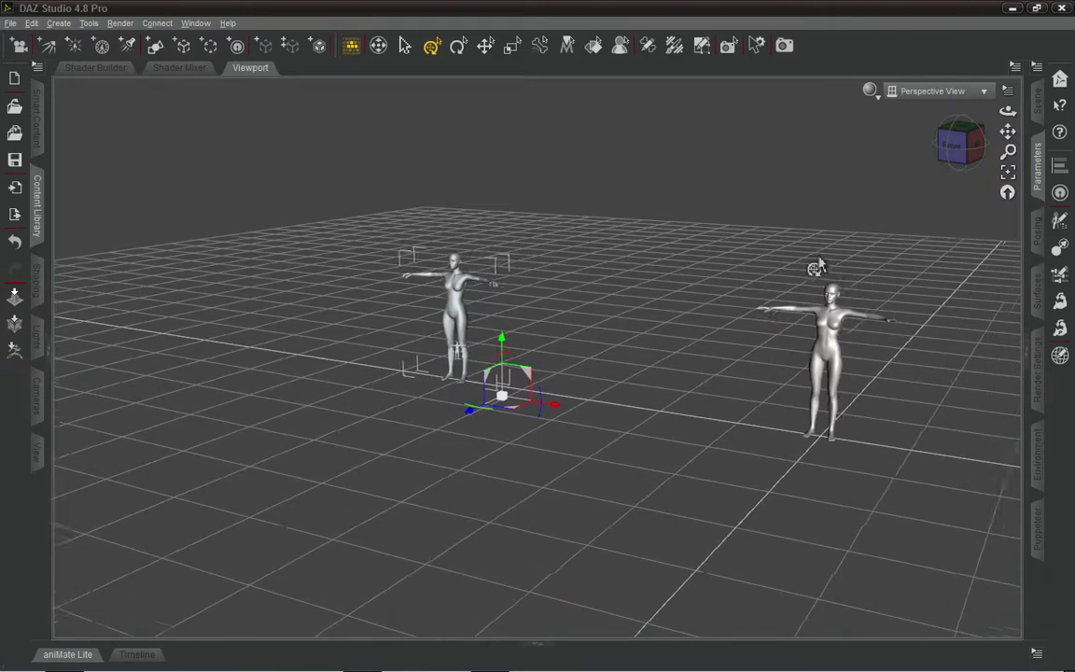
{"action": "key", "text": "d"}
{"action": "left_click_drag", "start_coordinate": [817, 267], "coordinate": [817, 268]}
{"action": "key", "text": "a"}
{"action": "key", "text": "d"}
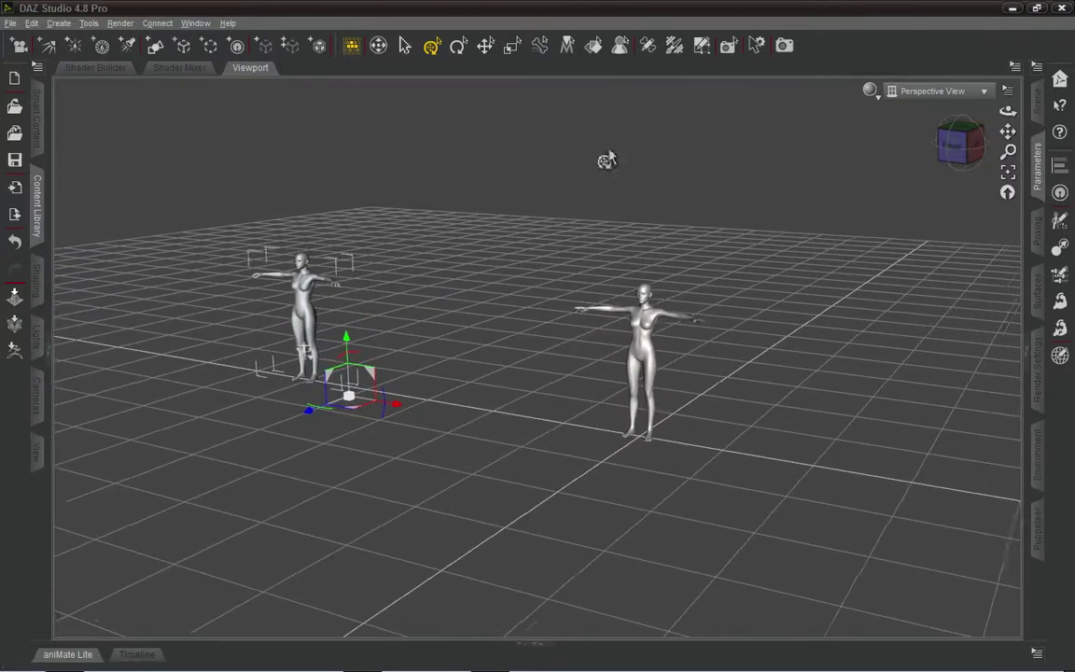
{"action": "key", "text": "a"}
Turn viewport keyboard navigation off and on again, and move the view sideways, forward and backward.
{"action": "left_click", "coordinate": [351, 50]}
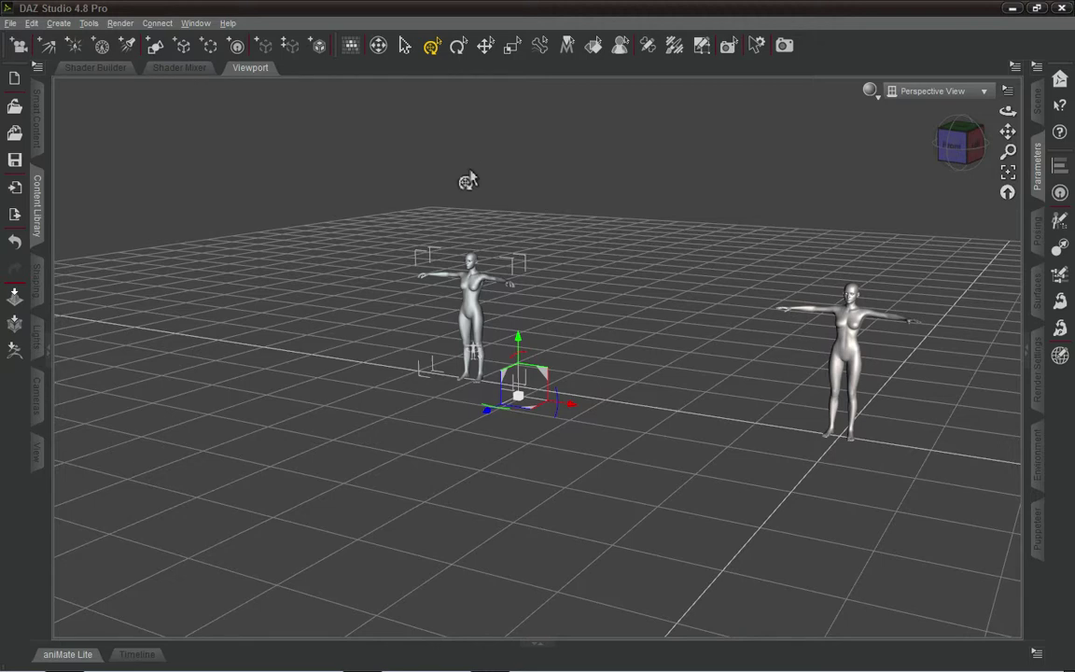
{"action": "left_click", "coordinate": [355, 47]}
{"action": "key", "text": "a"}
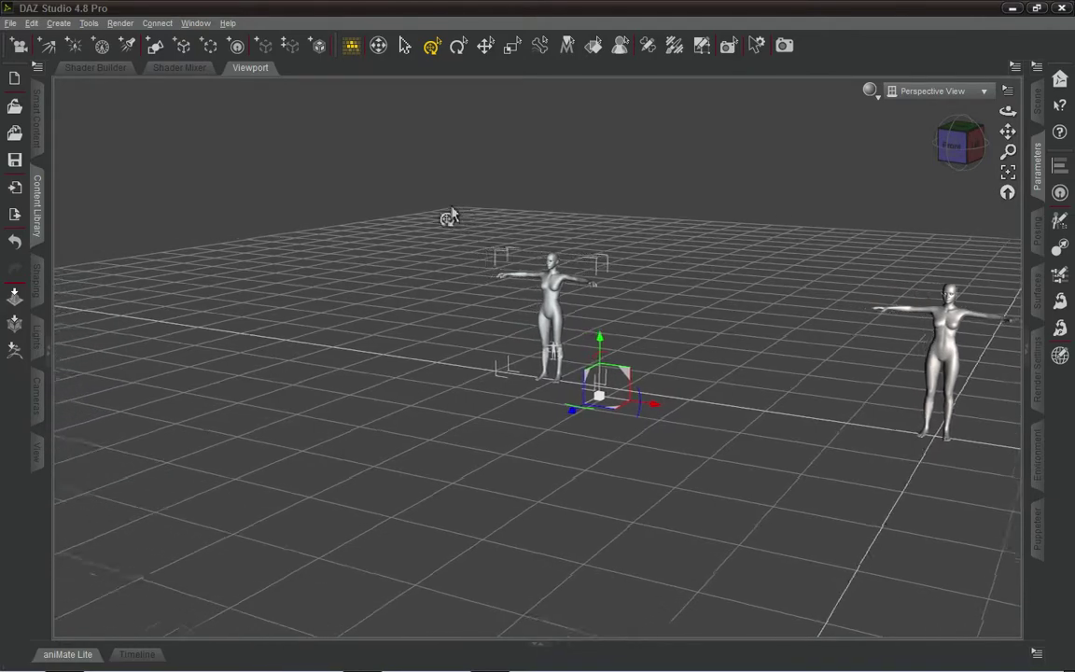
{"action": "key", "text": "d"}
{"action": "key", "text": "w"}
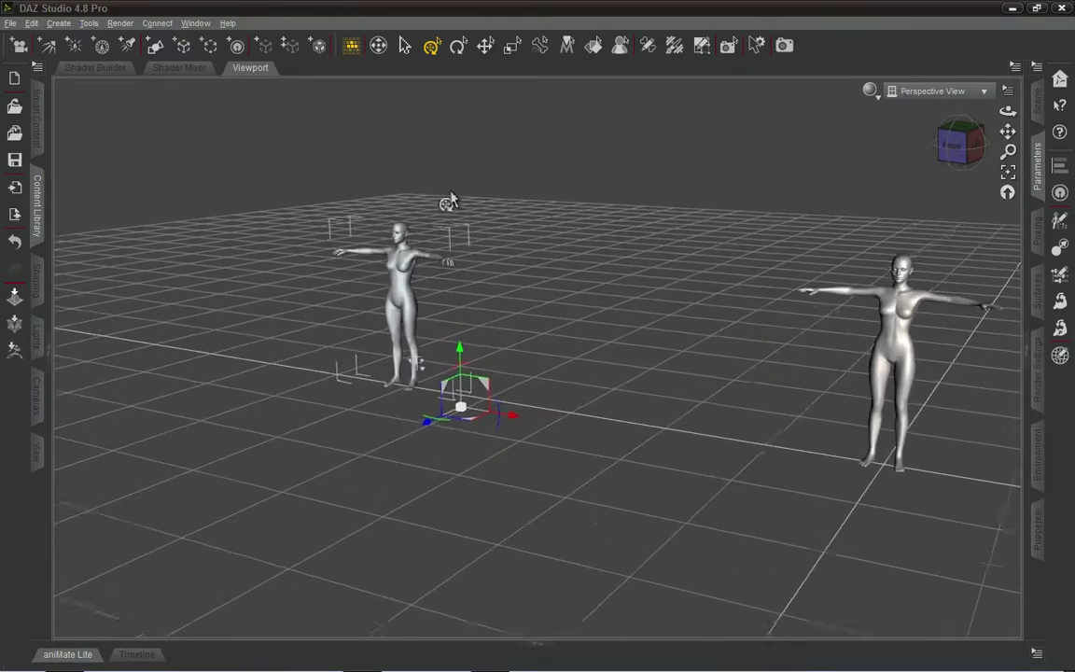
{"action": "key", "text": "s"}
{"action": "key", "text": "w"}
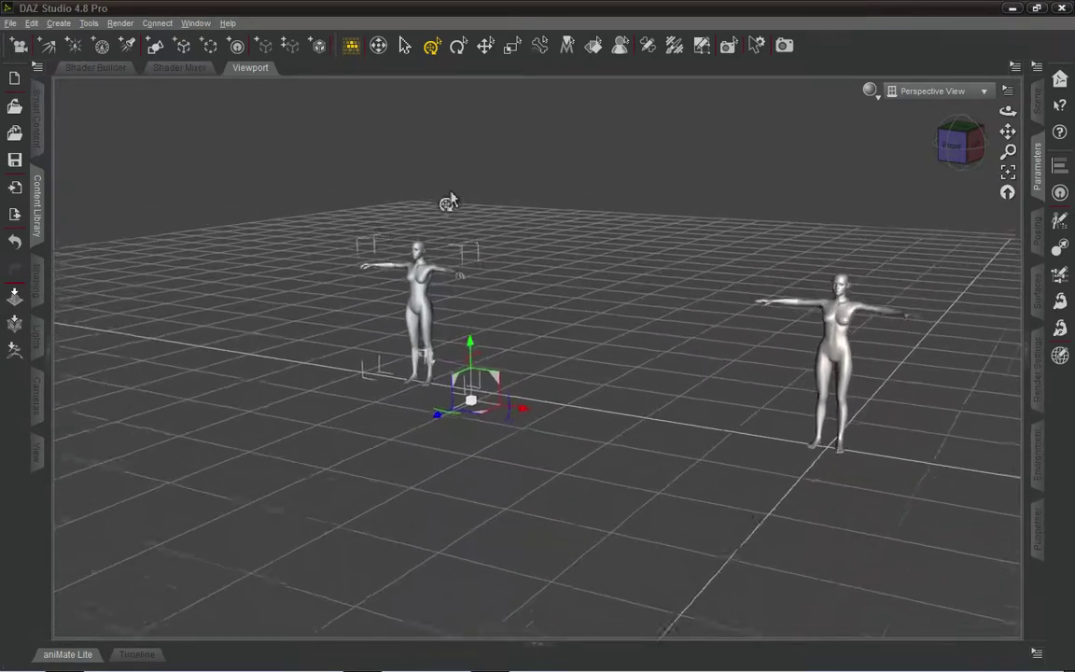
{"action": "key", "text": "s"}
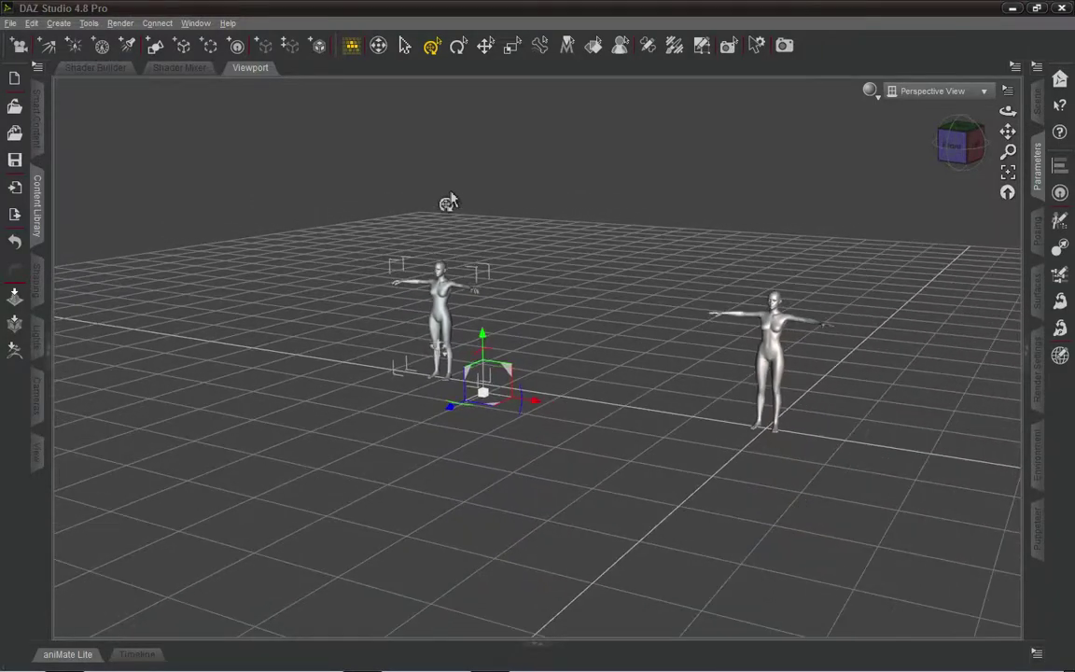
Move in close to the off-centre figure, pan and zoom on it, and back away to show it fully.
{"action": "key", "text": "w"}
{"action": "key", "text": "Up"}
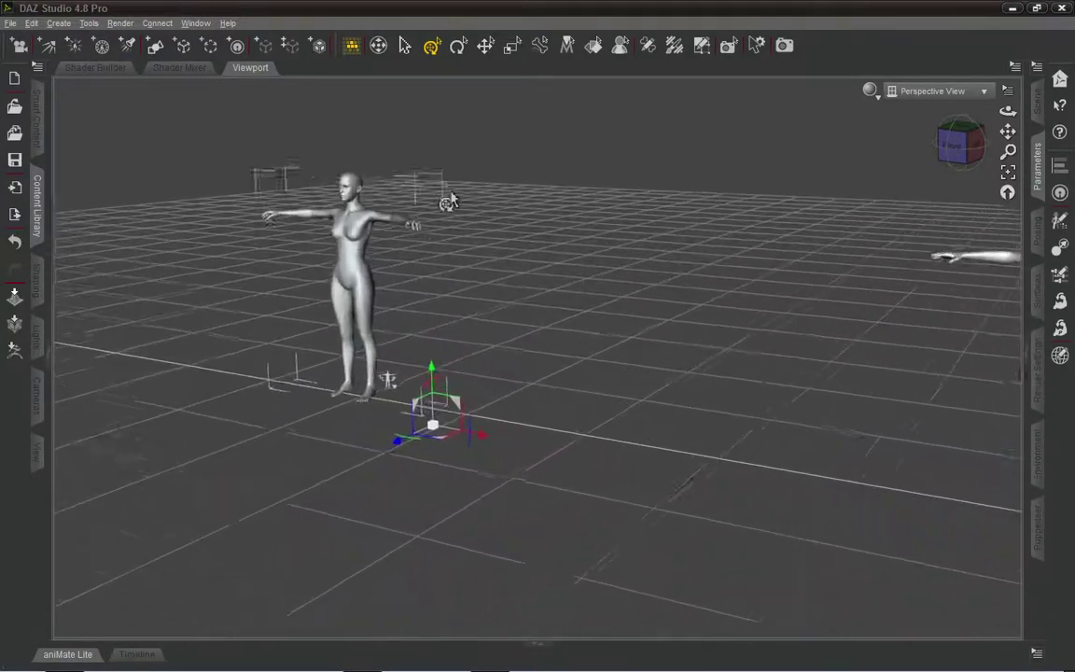
{"action": "middle_click_drag", "start_coordinate": [346, 159], "coordinate": [501, 174]}
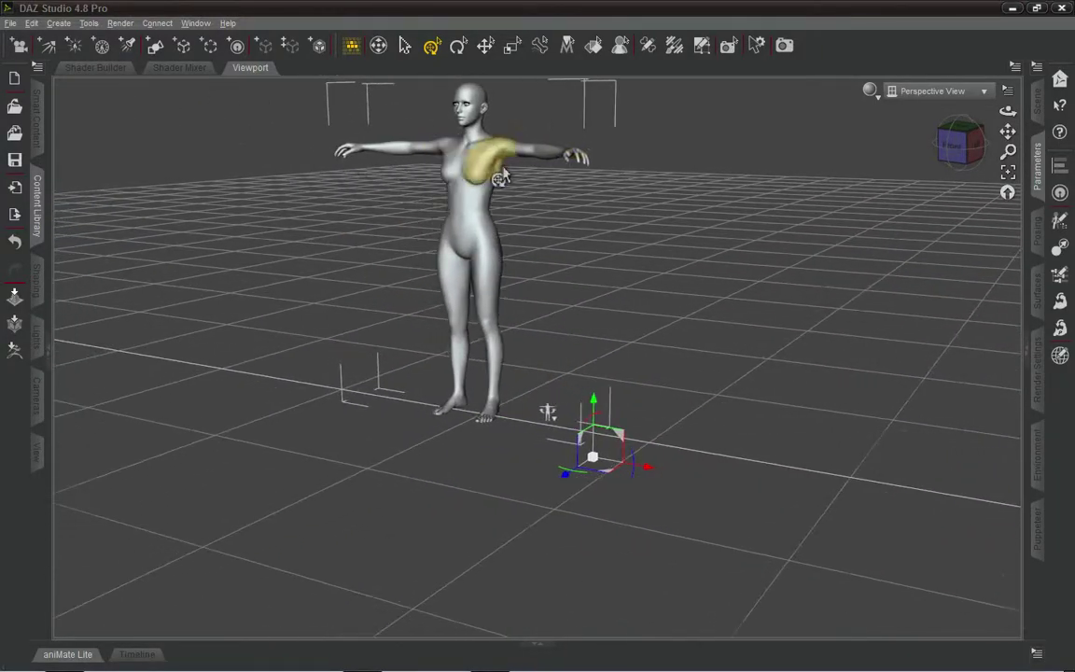
{"action": "scroll", "coordinate": [514, 174], "scroll_direction": "up", "scroll_amount": 5}
{"action": "key", "text": "Down"}
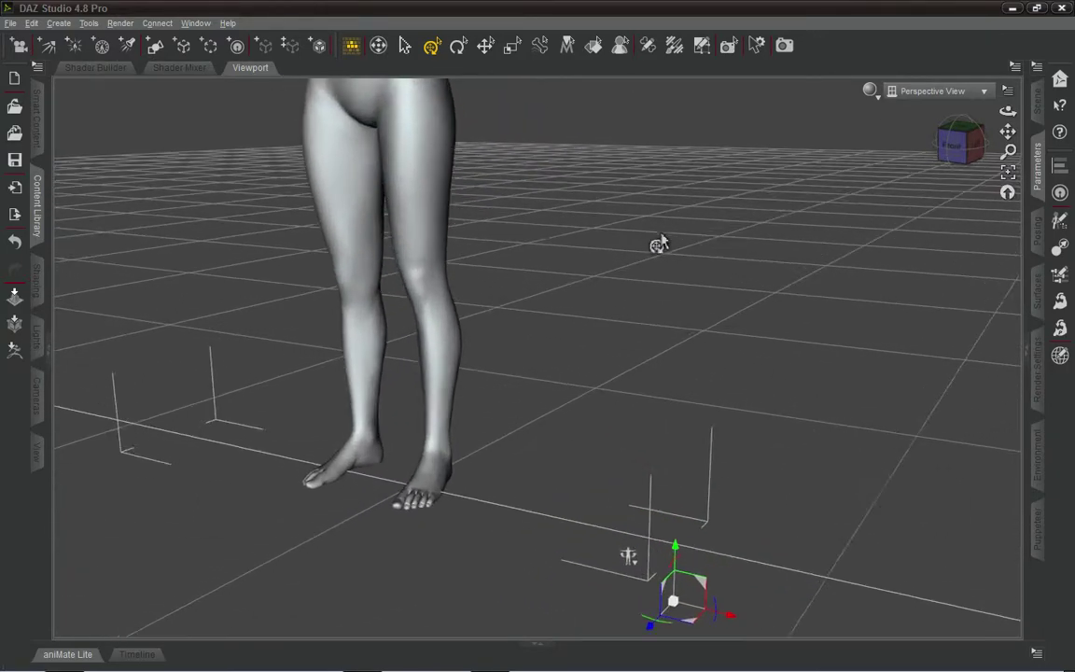
{"action": "scroll", "coordinate": [671, 236], "scroll_direction": "down", "scroll_amount": 10}
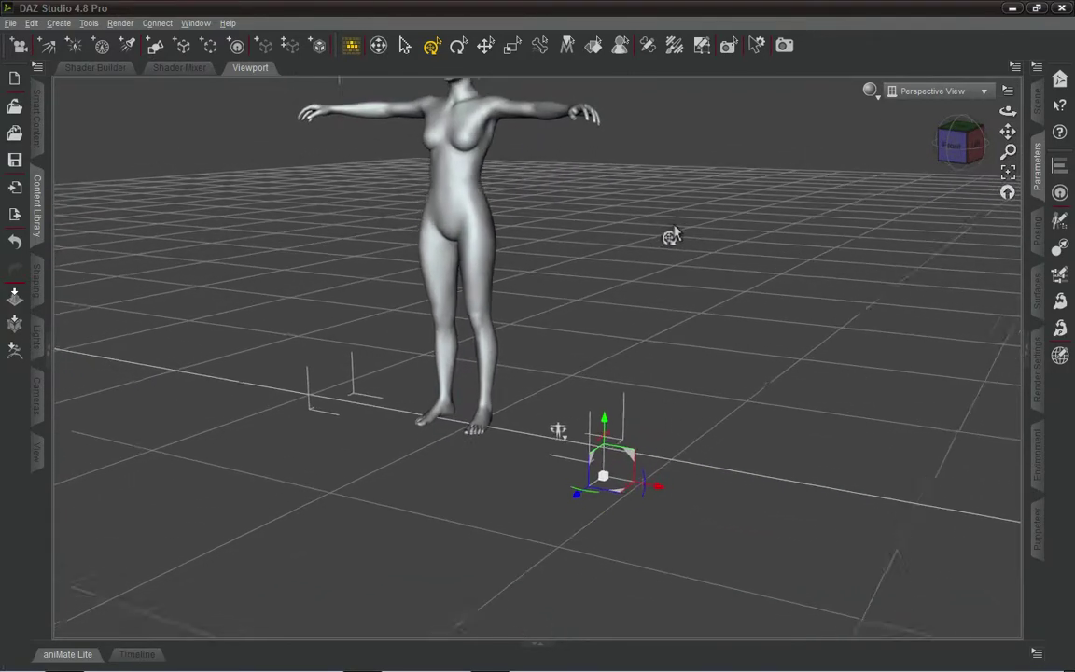
{"action": "middle_click_drag", "start_coordinate": [664, 218], "coordinate": [563, 231]}
Clear the figure selection, activate the Scene Navigator Tool, and orbit and zoom the view out to both figures.
{"action": "right_click", "coordinate": [686, 247]}
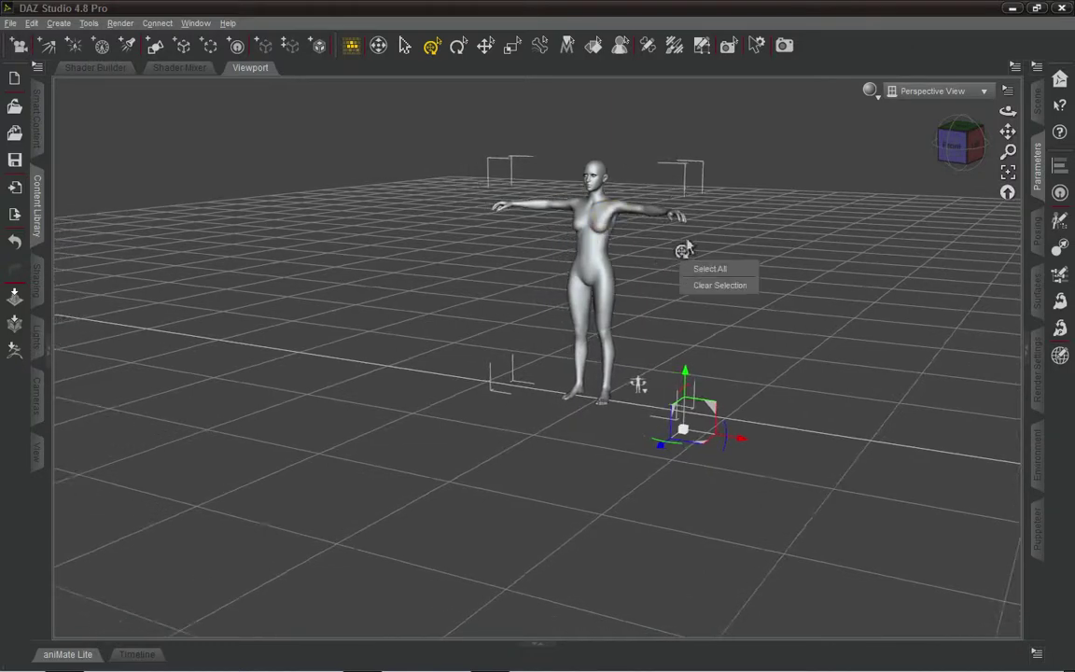
{"action": "left_click", "coordinate": [720, 285]}
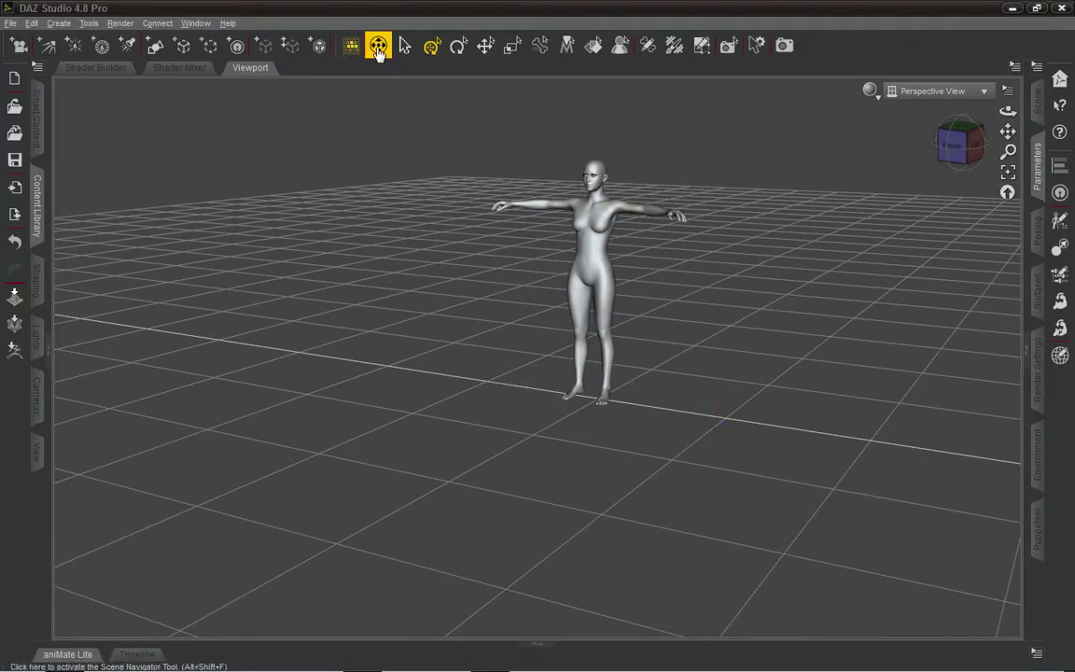
{"action": "left_click", "coordinate": [377, 47]}
{"action": "left_click_drag", "start_coordinate": [663, 240], "coordinate": [1015, 284]}
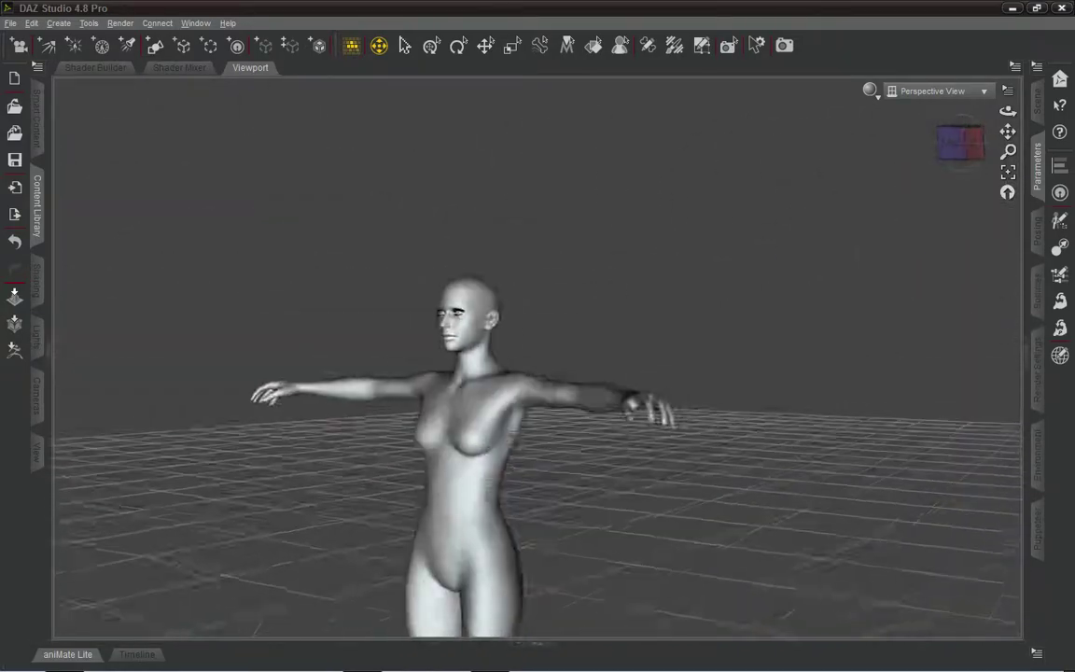
{"action": "left_click_drag", "start_coordinate": [676, 308], "coordinate": [734, 316]}
{"action": "scroll", "coordinate": [525, 143], "scroll_direction": "down", "scroll_amount": 3}
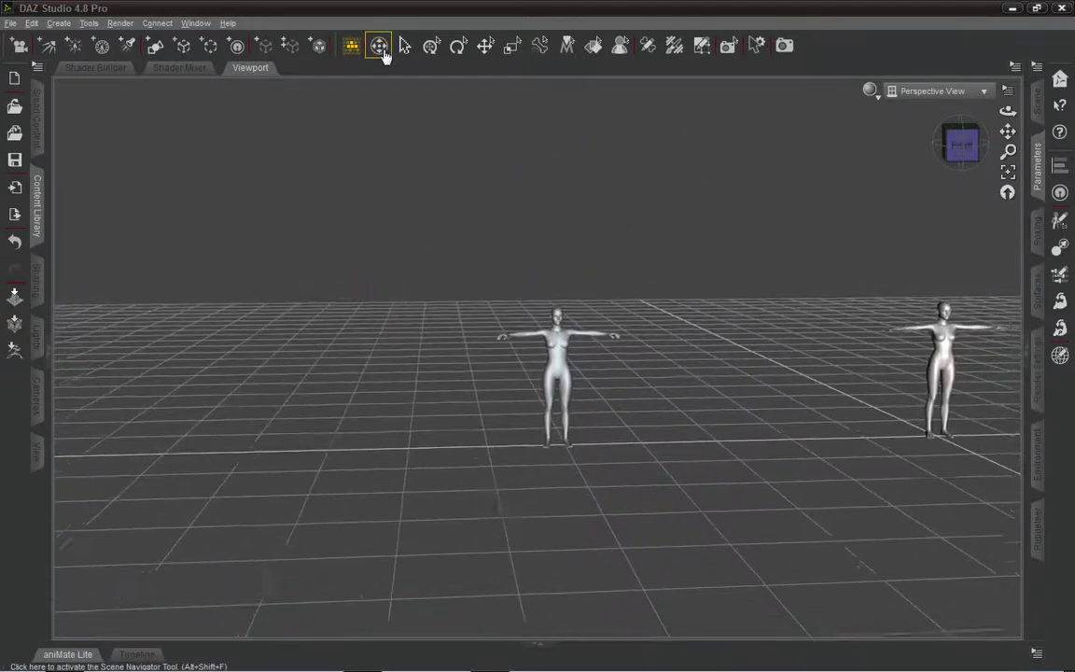
Use the Scene Navigator Tool to move around both figures up close and from behind, and clear the figure selection.
{"action": "left_click", "coordinate": [378, 47]}
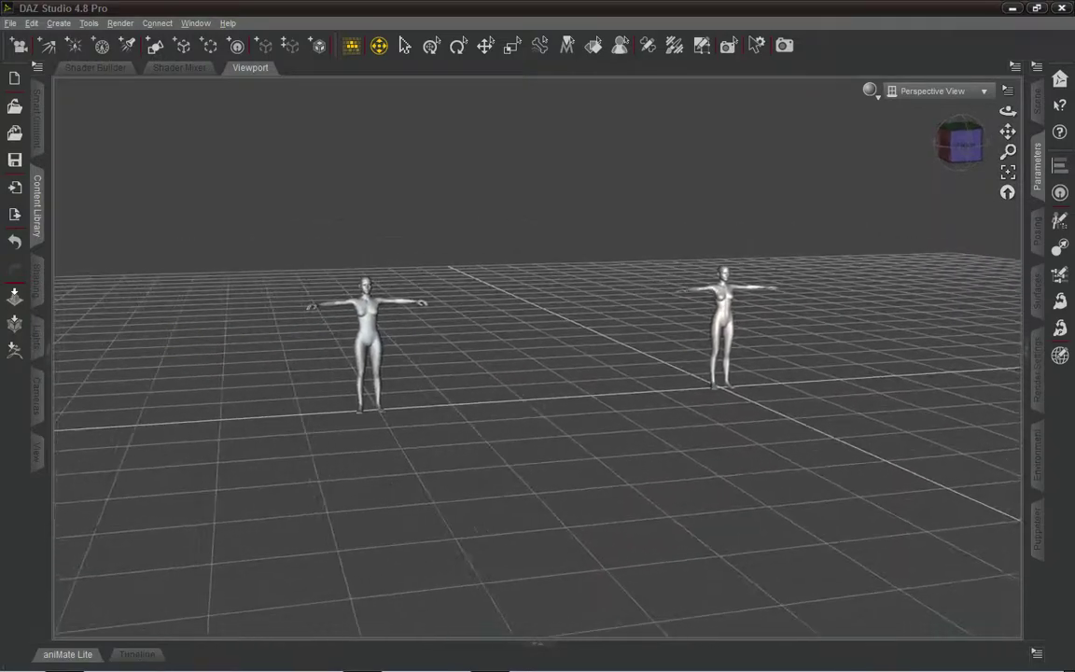
{"action": "left_click_drag", "start_coordinate": [537, 358], "coordinate": [649, 371]}
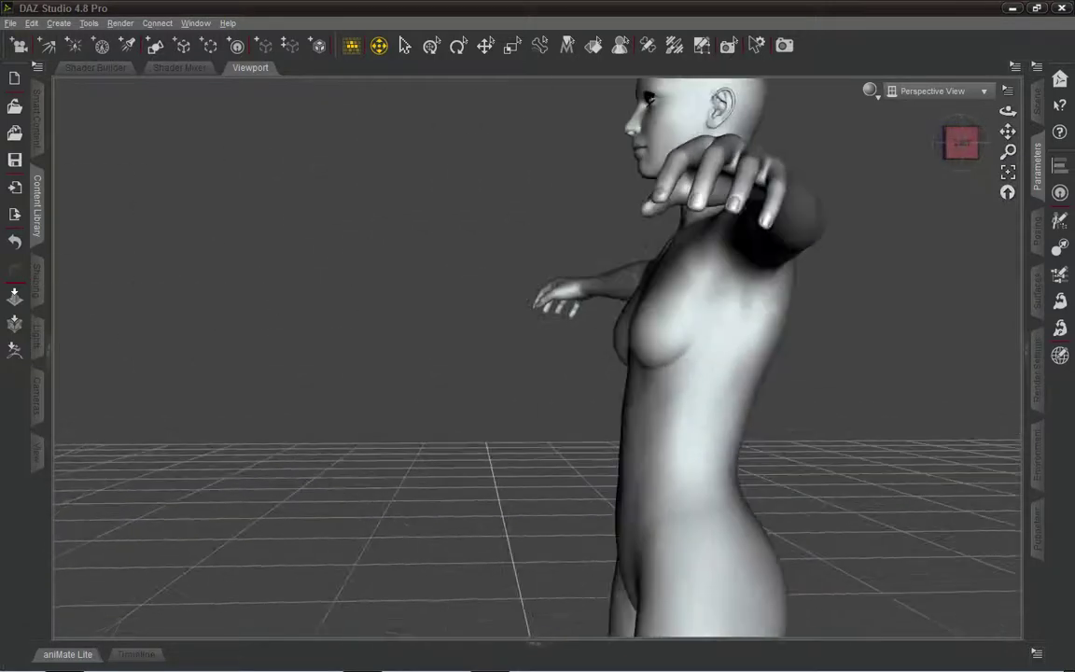
{"action": "left_click", "coordinate": [379, 48]}
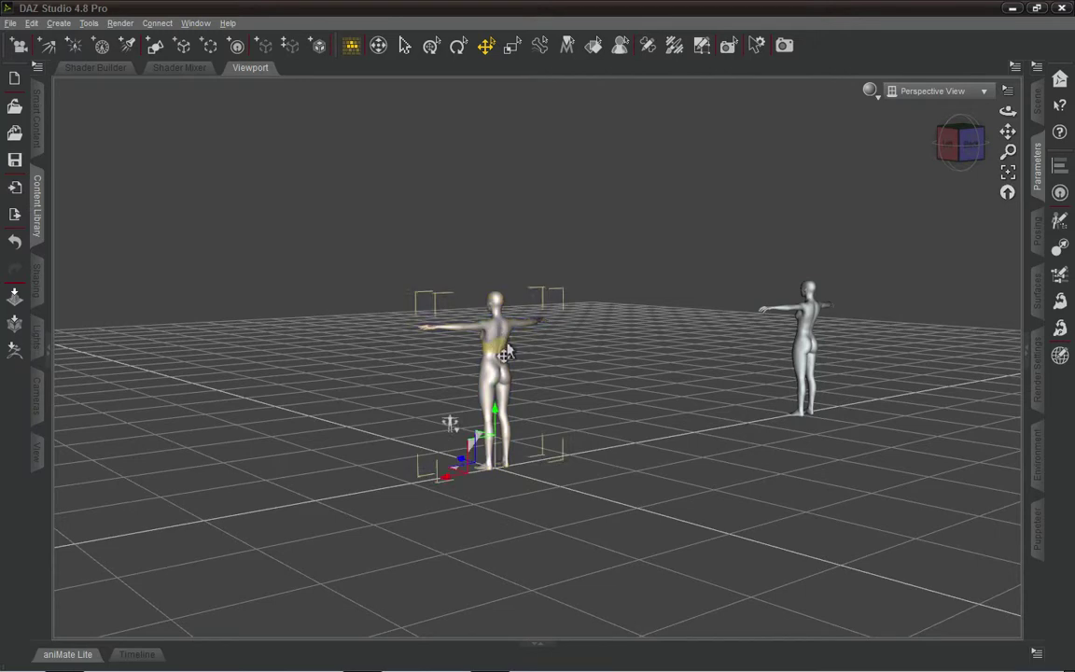
{"action": "left_click", "coordinate": [589, 258]}
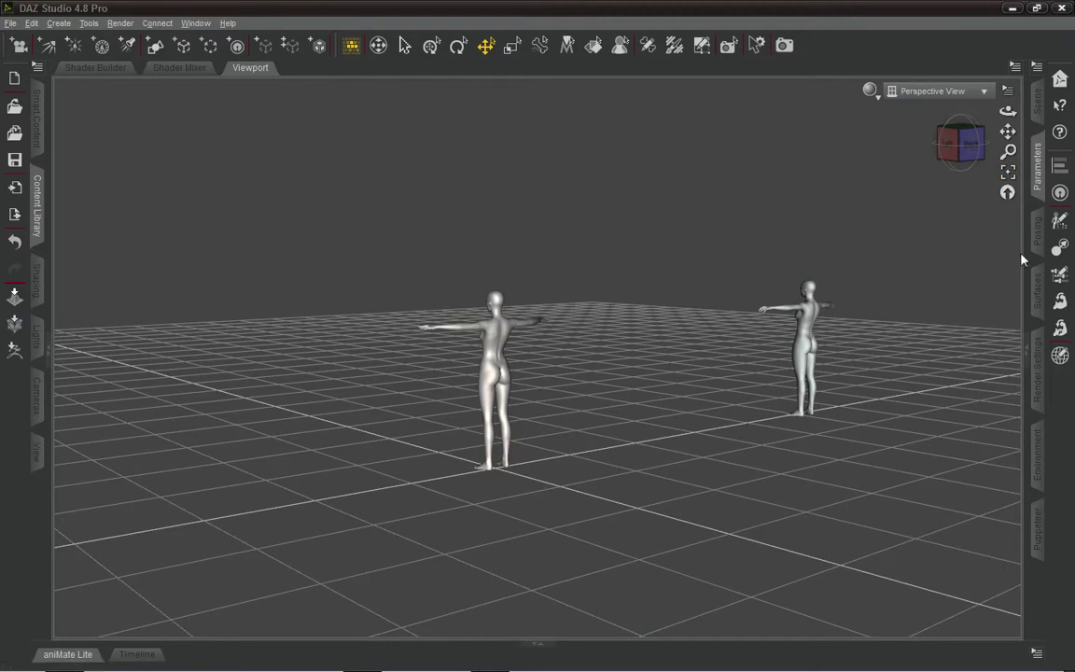
Orbit around the figures with the view cube while sliding and moving the view forward.
{"action": "left_click_drag", "start_coordinate": [936, 159], "coordinate": [868, 130]}
{"action": "left_click_drag", "start_coordinate": [959, 145], "coordinate": [955, 149]}
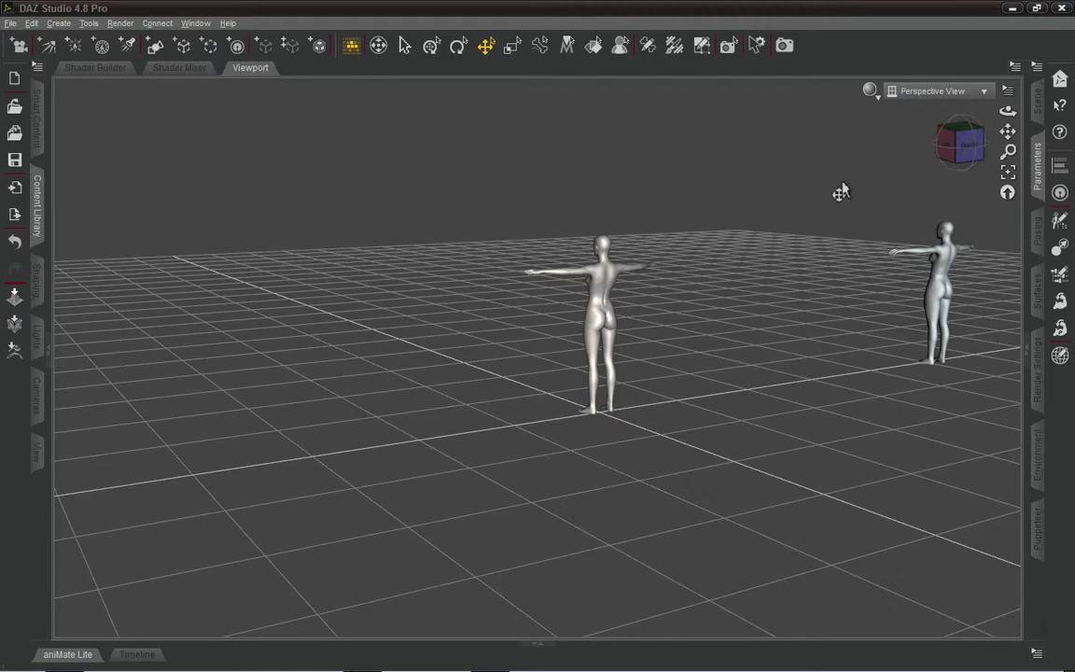
{"action": "key", "text": "a"}
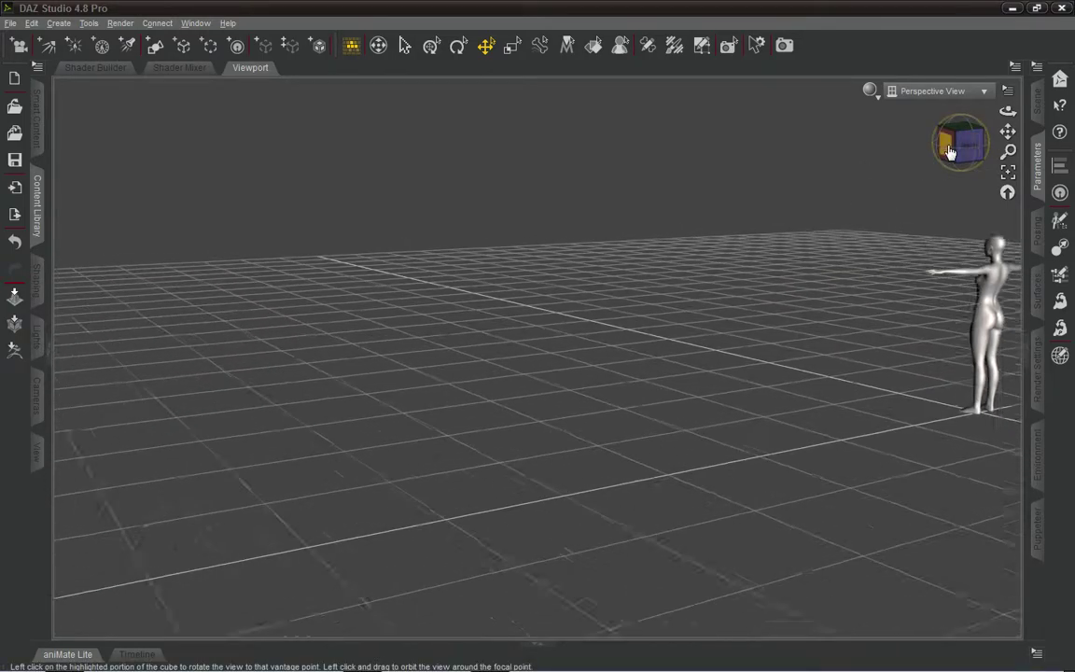
{"action": "mouse_move", "coordinate": [950, 151]}
{"action": "left_mouse_down"}
{"action": "mouse_move", "coordinate": [989, 149]}
{"action": "mouse_move", "coordinate": [939, 152]}
{"action": "mouse_move", "coordinate": [947, 154]}
{"action": "left_mouse_up"}
{"action": "key", "text": "w"}
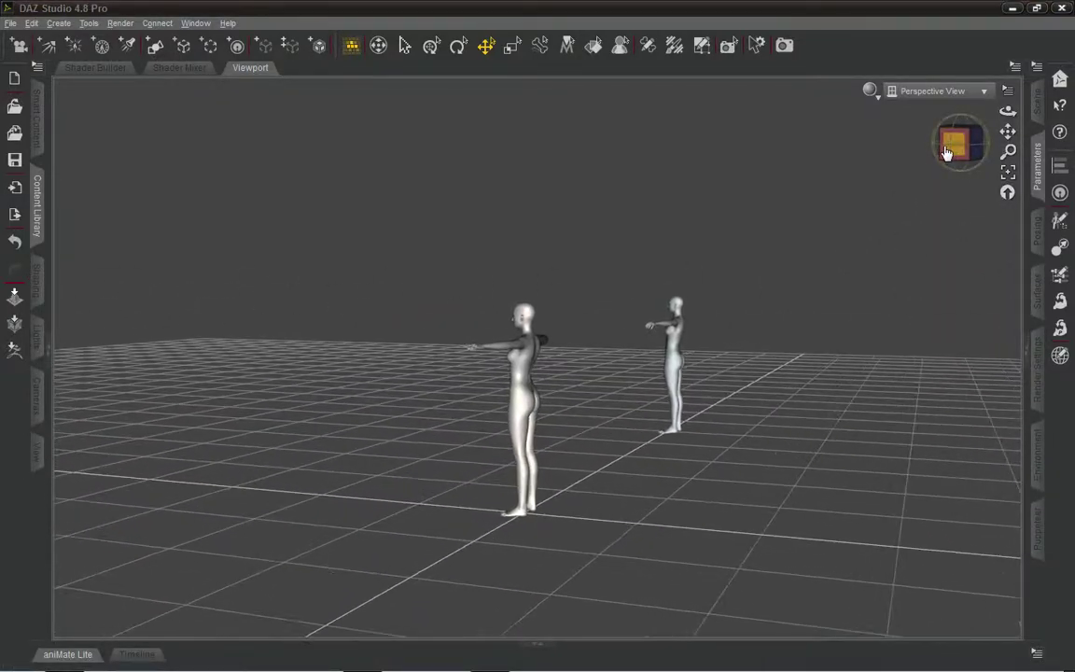
Close DAZ Studio without saving the changes to the scene.
{"action": "left_click", "coordinate": [1064, 8]}
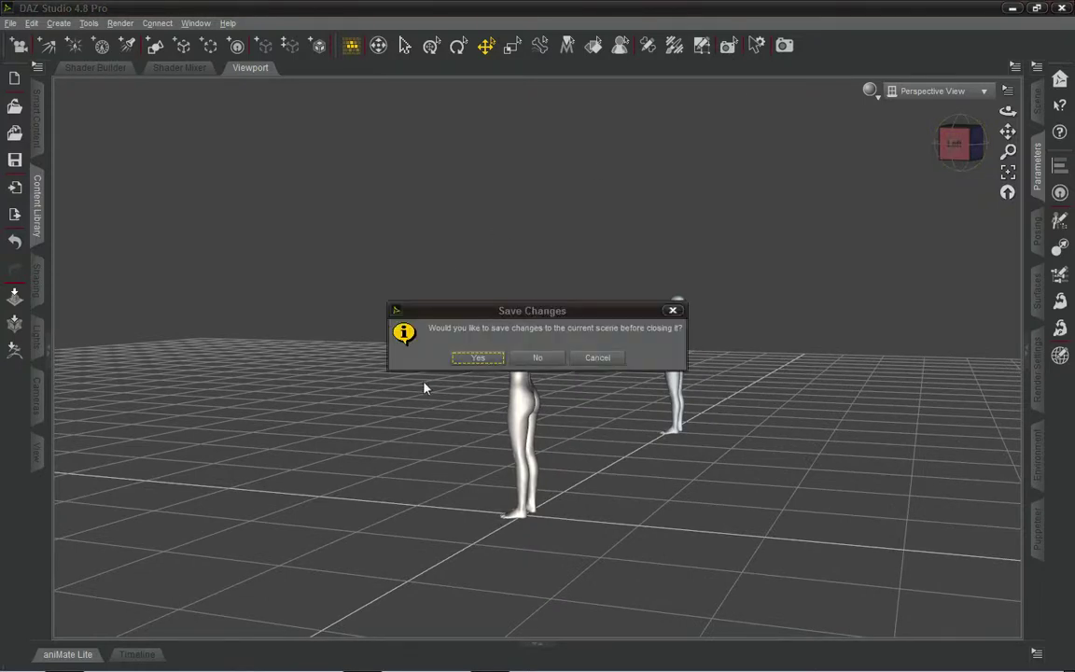
{"action": "left_click", "coordinate": [521, 359]}
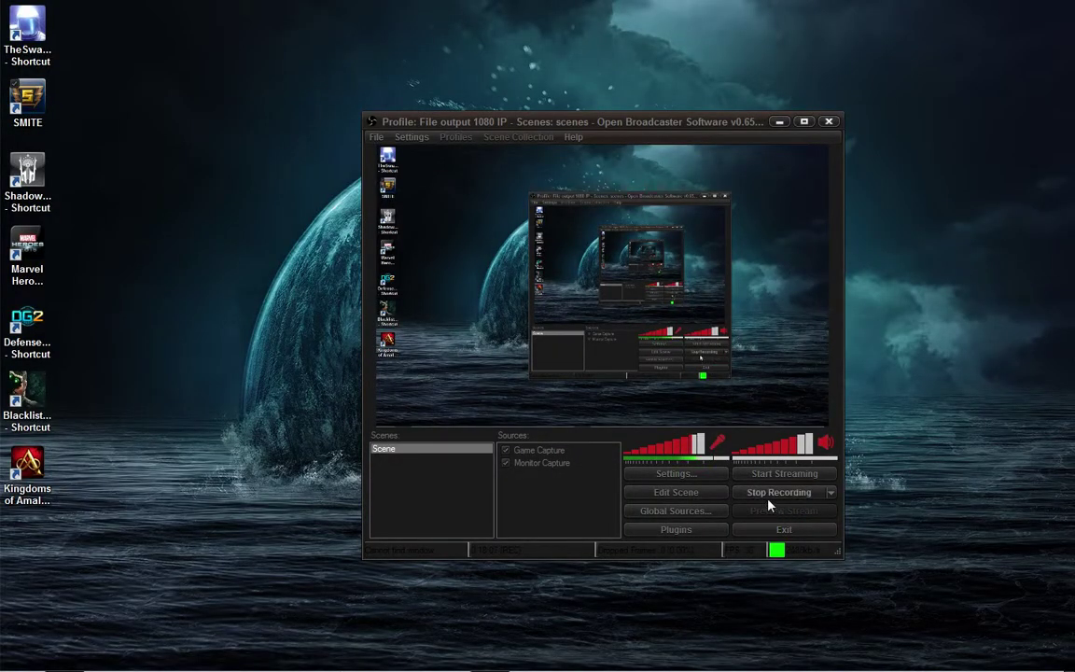